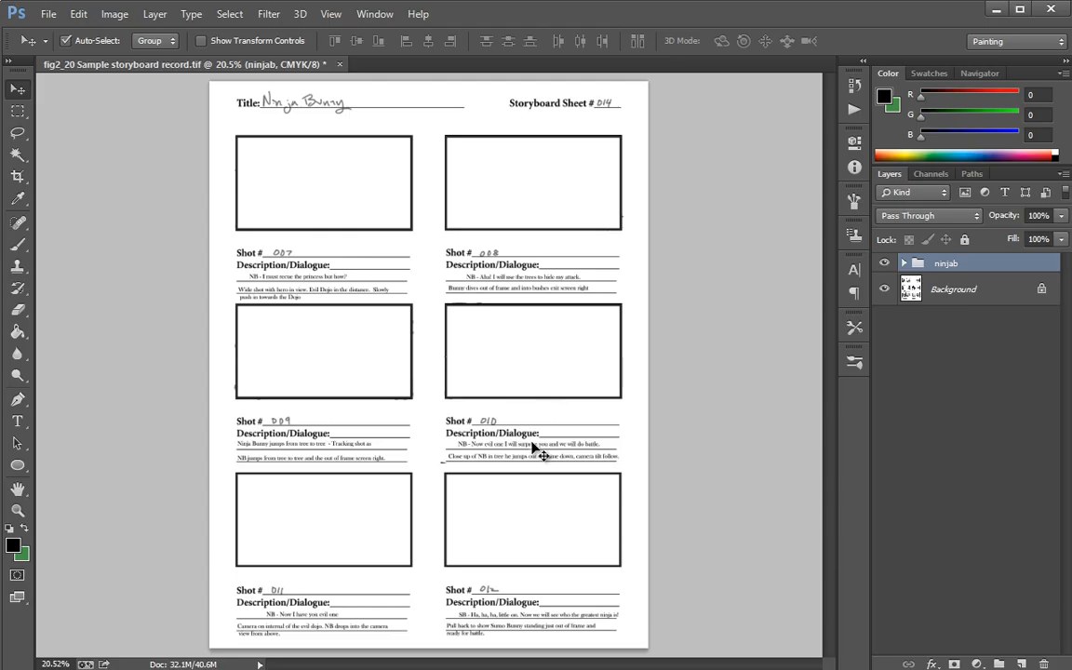
Step: Examine the storyboard sheet's title line, sheet number and the empty frames for shots 007 and 008 up close
click(18, 510)
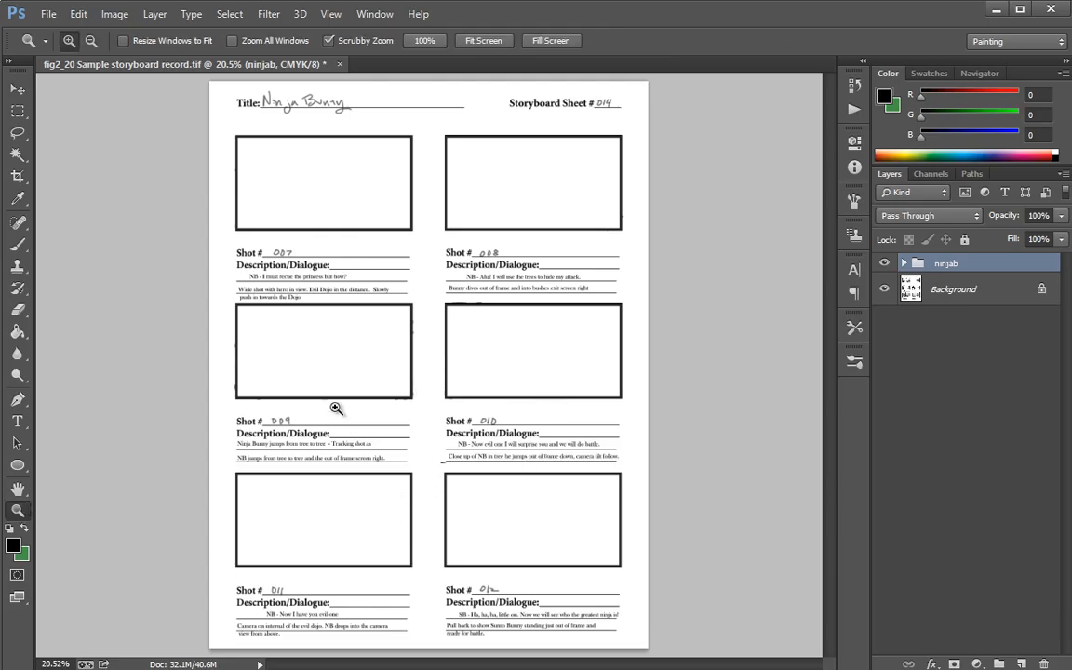
click(295, 200)
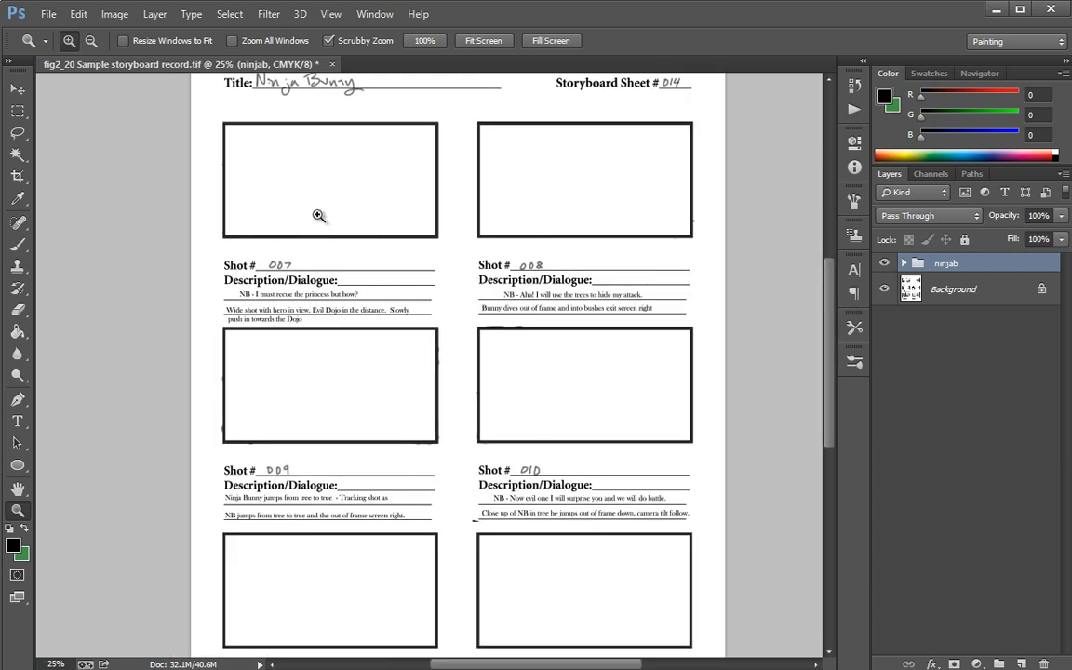
click(332, 226)
click(332, 230)
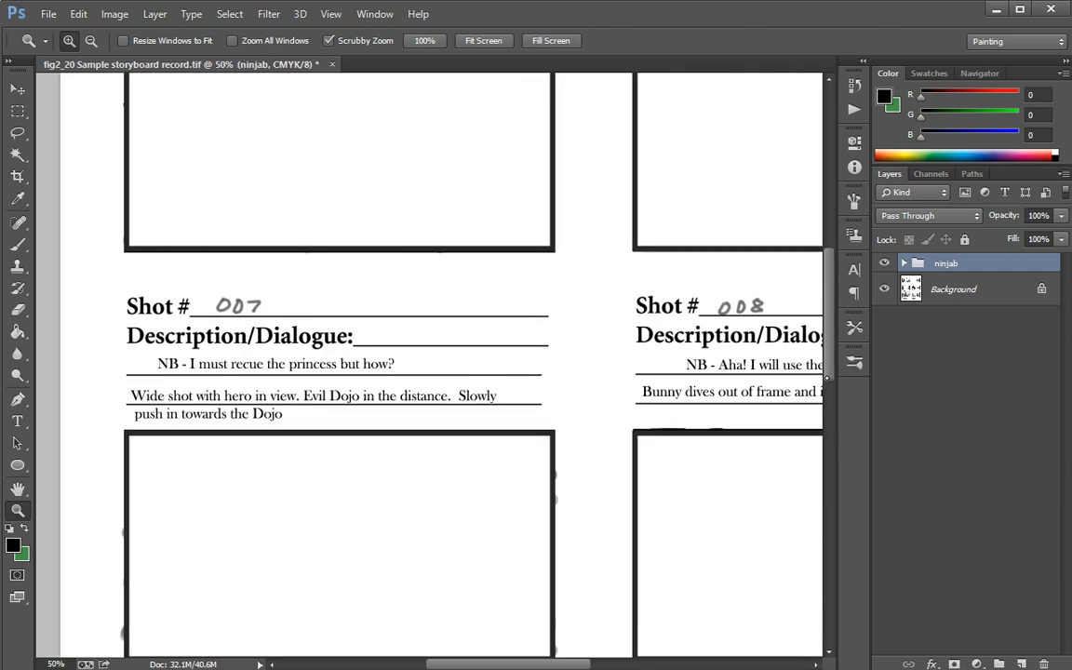
scroll(332, 229, up, 3)
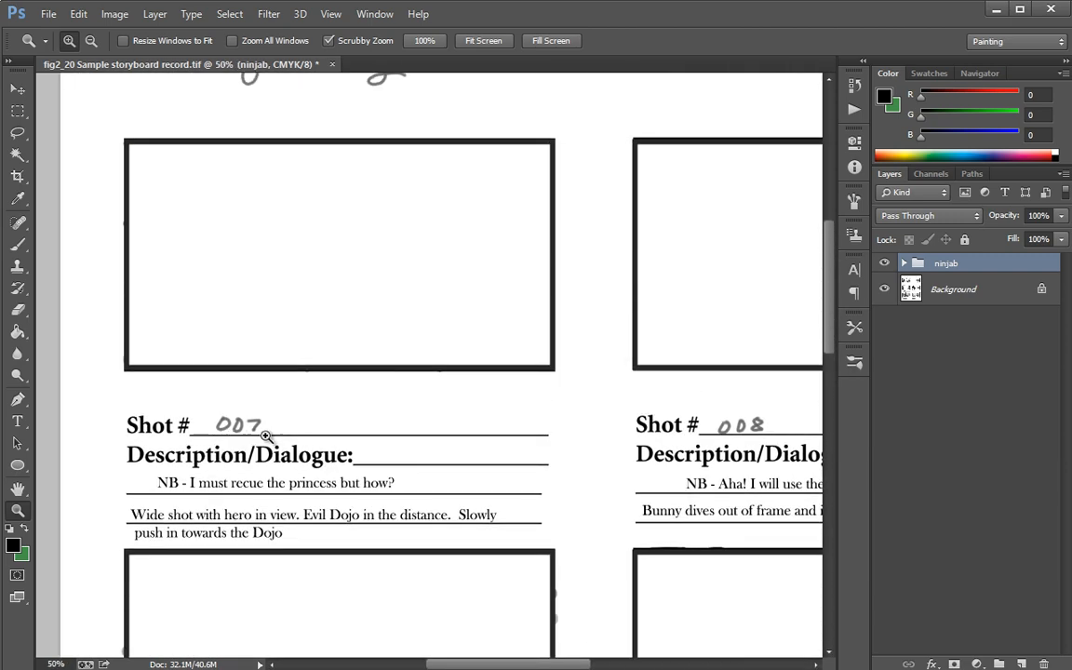
drag(827, 356, 834, 304)
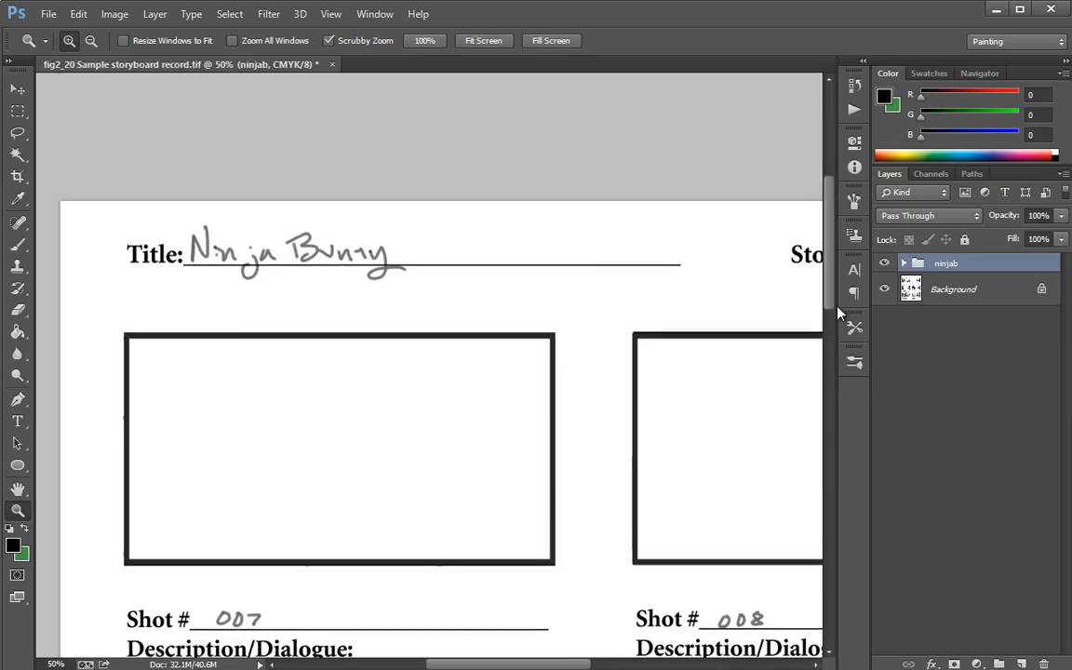
scroll(445, 597, right, 5)
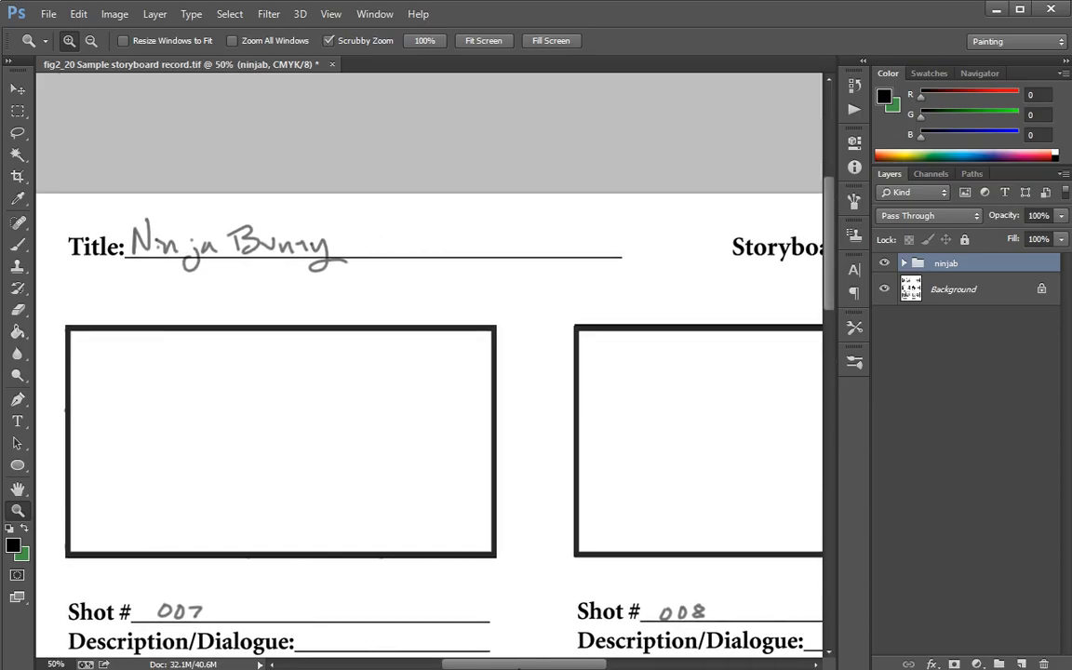
click(214, 227)
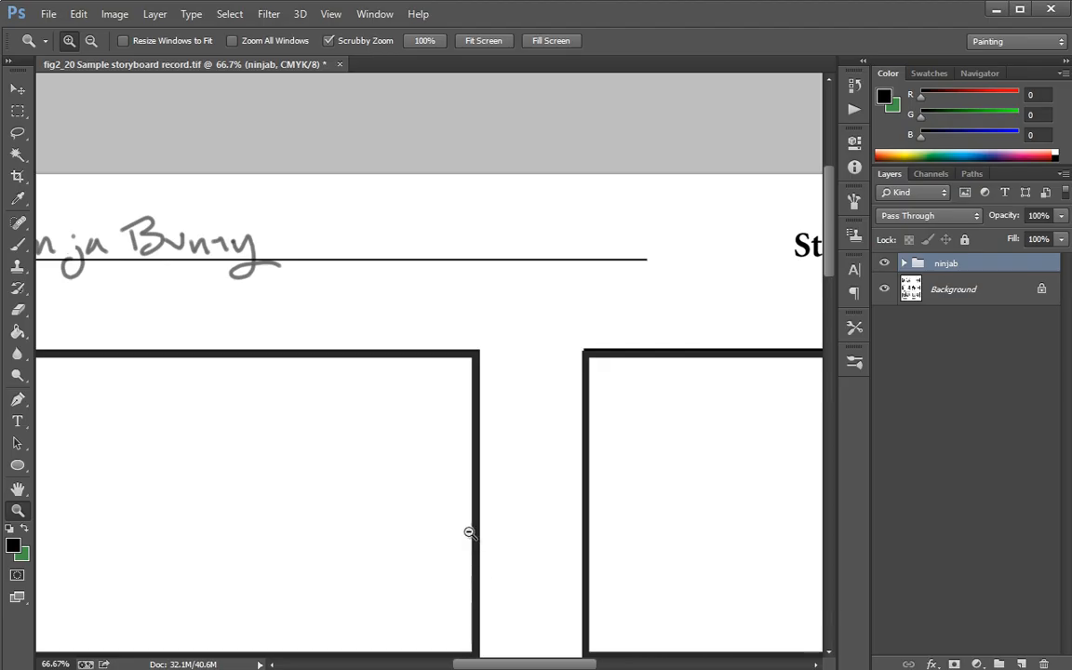
key(alt)
alt+click(419, 301)
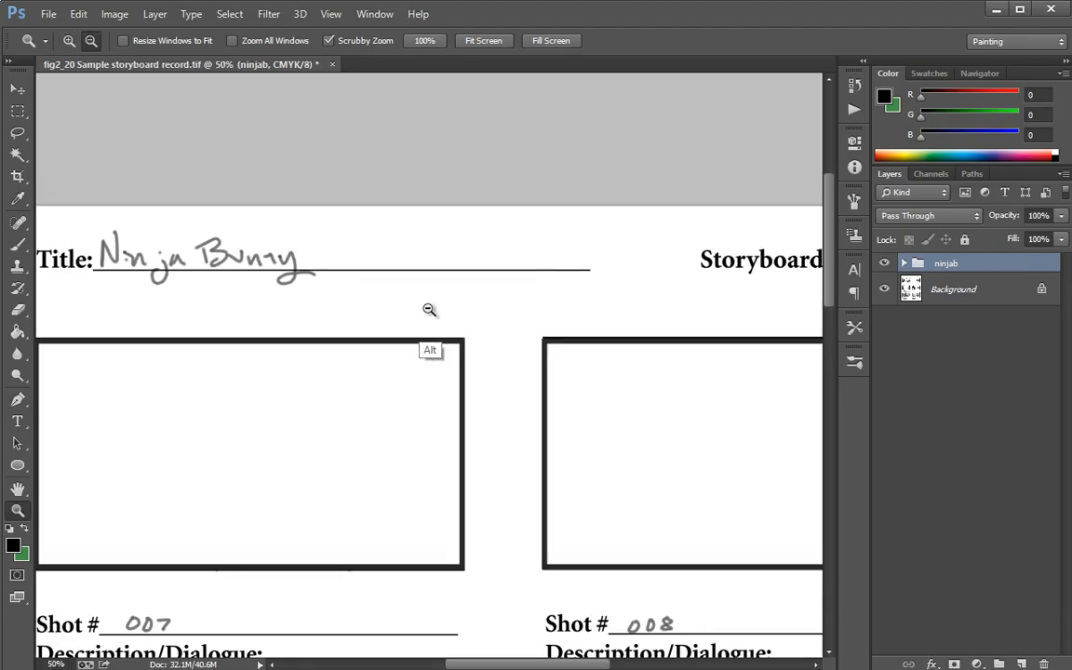
alt+click(428, 308)
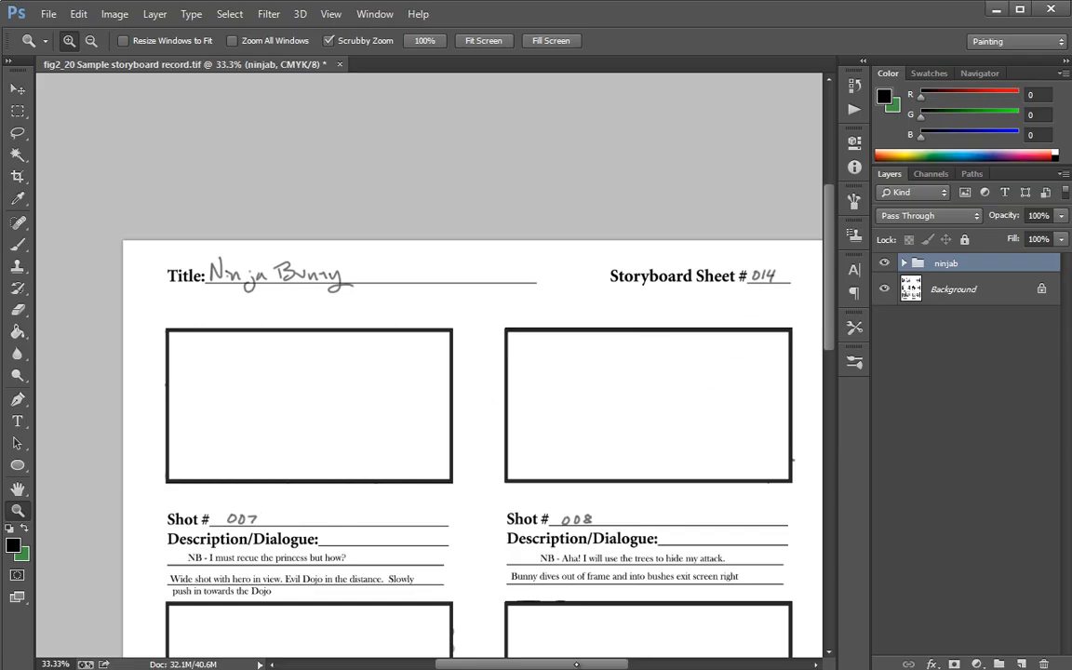
mouse_move(589, 663)
mouse_down()
mouse_move(602, 658)
mouse_move(585, 650)
mouse_up()
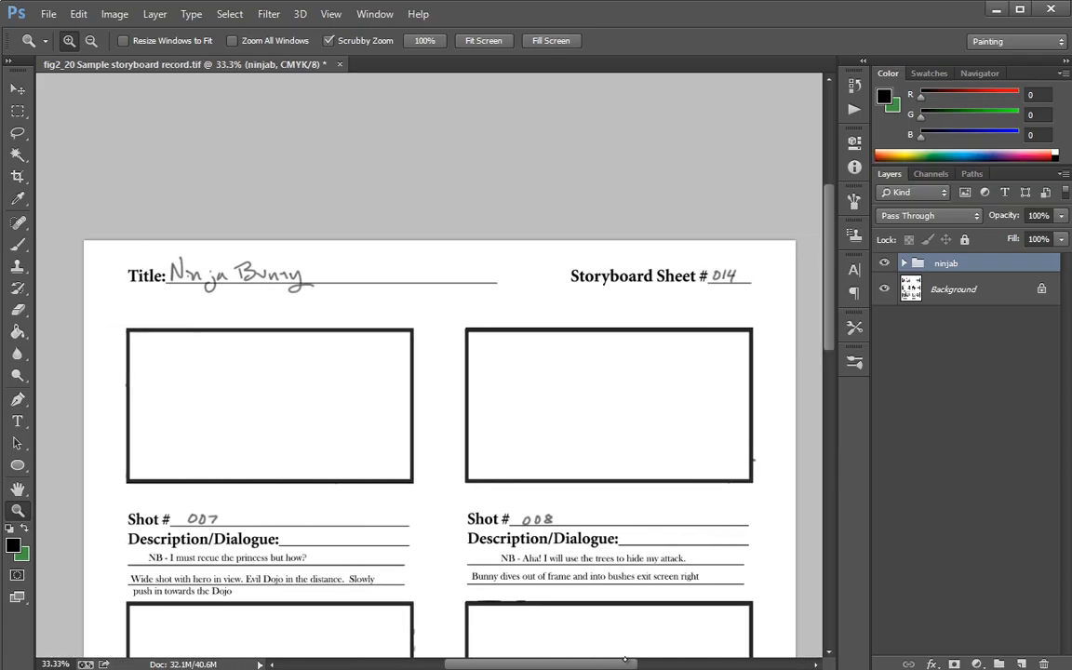
alt+click(245, 437)
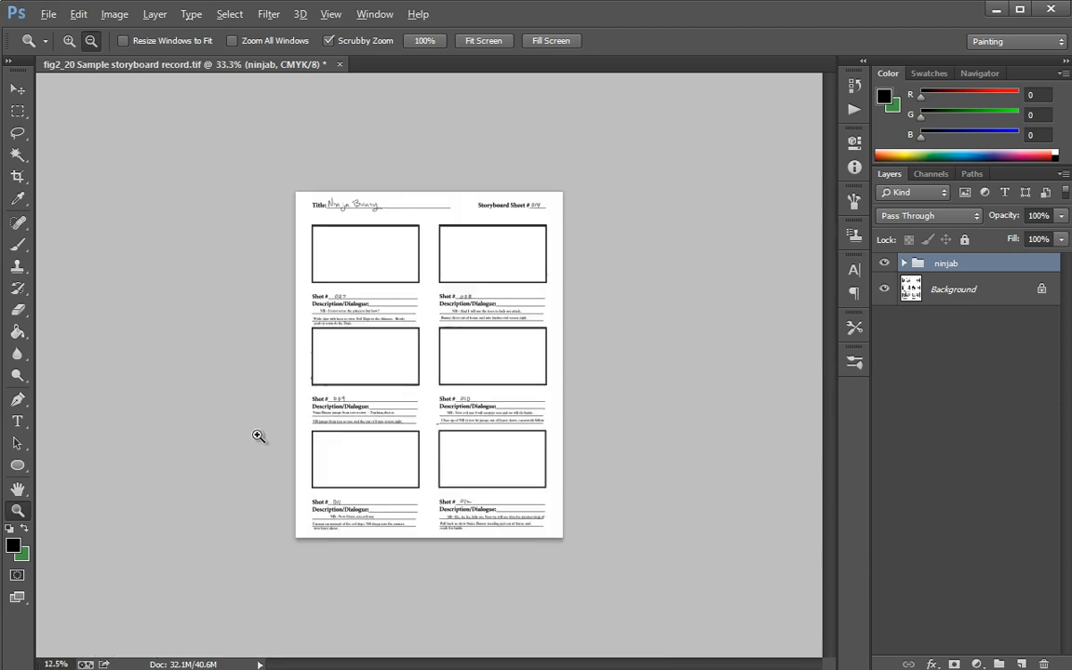
Step: Add a new empty layer above the ninjab group for sketching in the shot 007 frame
click(376, 256)
click(354, 220)
click(338, 206)
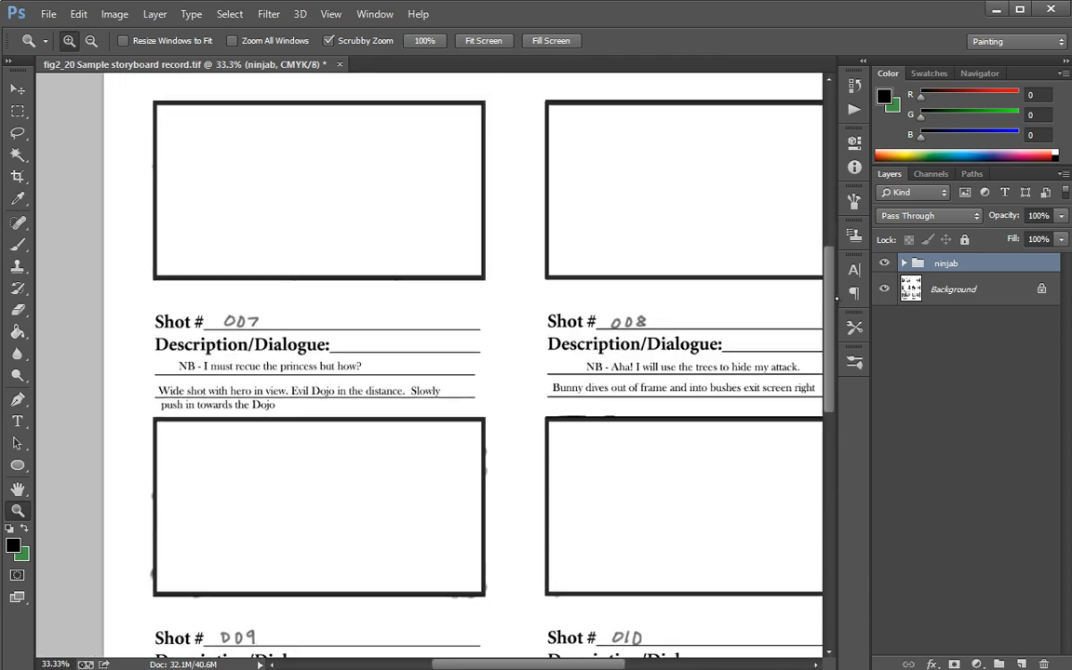
drag(827, 340, 827, 303)
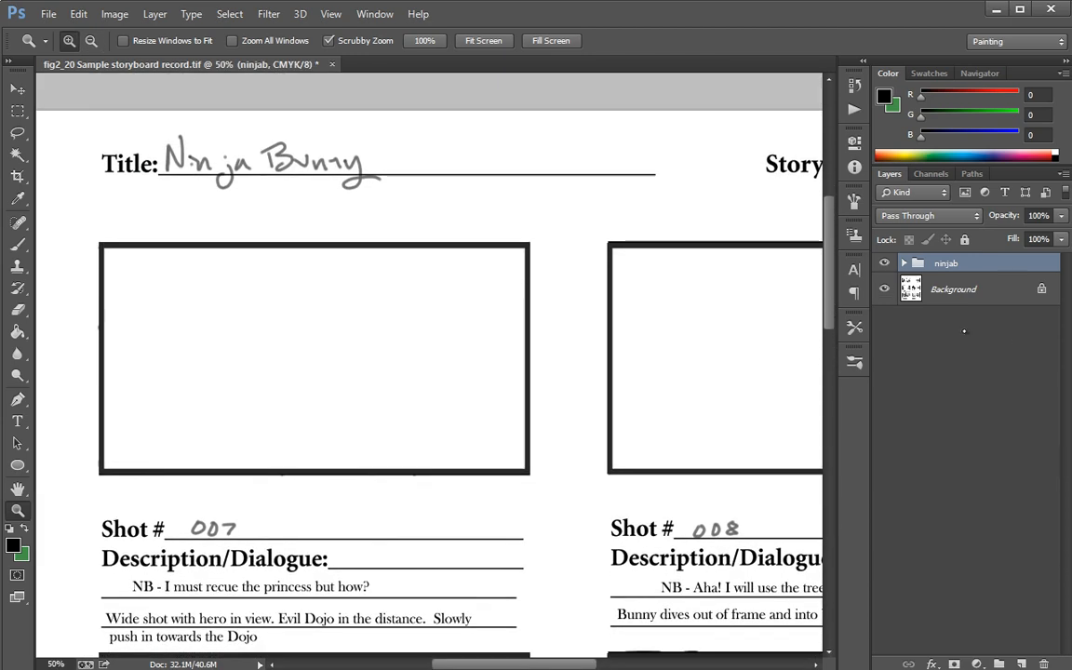
click(993, 293)
click(1000, 265)
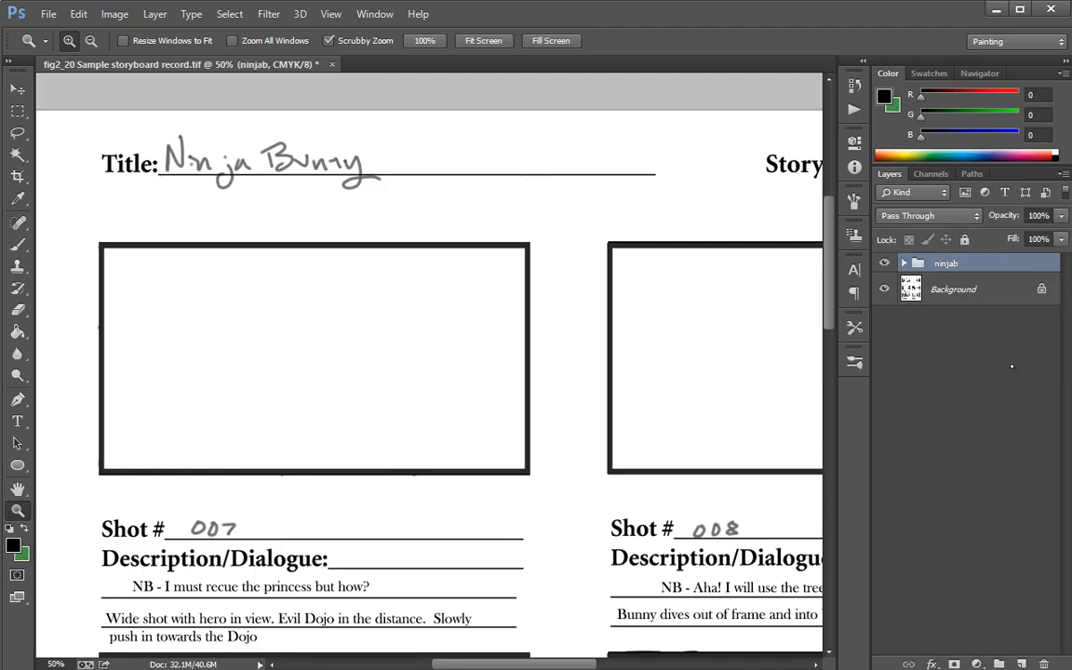
click(1020, 663)
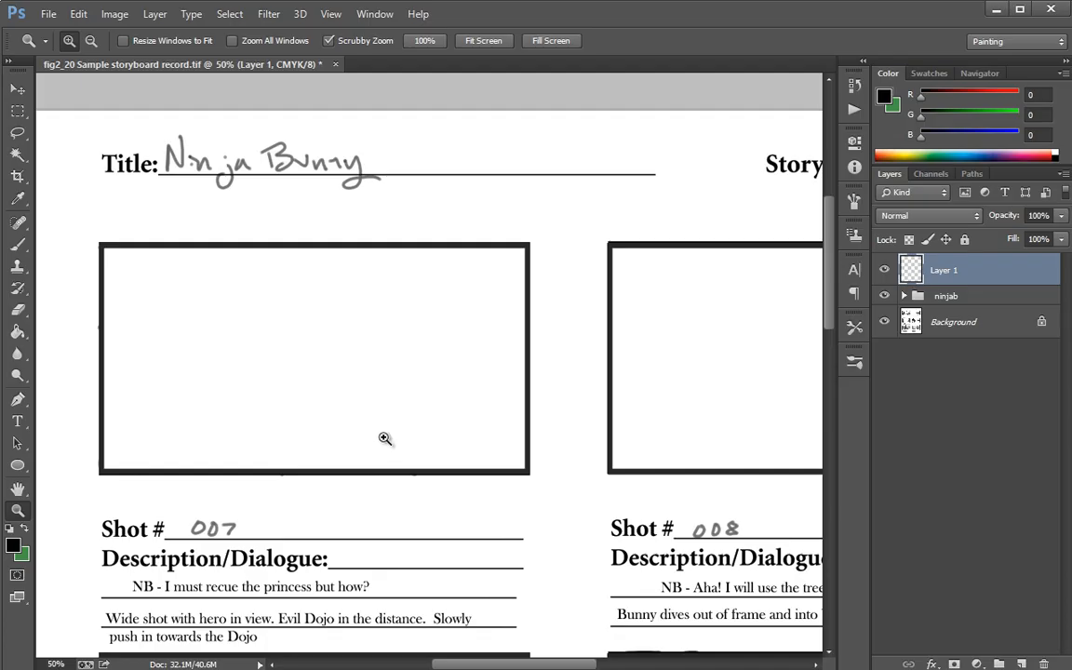
Step: Select the inside of the shot 007 frame with a rectangular marquee and deselect it again
click(19, 110)
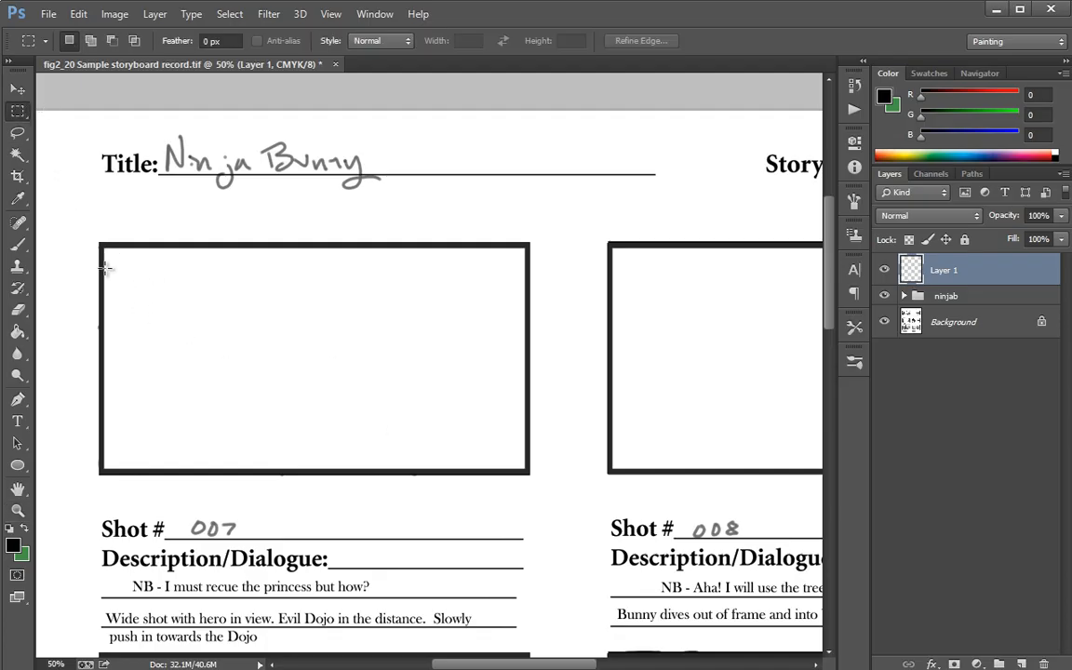
drag(104, 250, 527, 469)
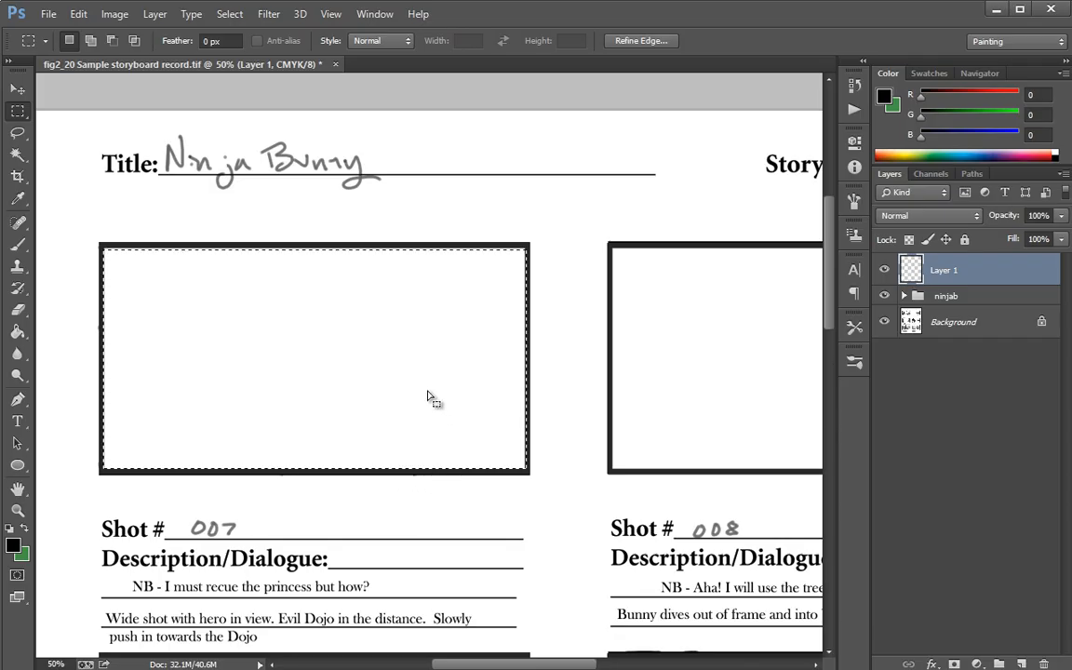
click(230, 14)
click(247, 47)
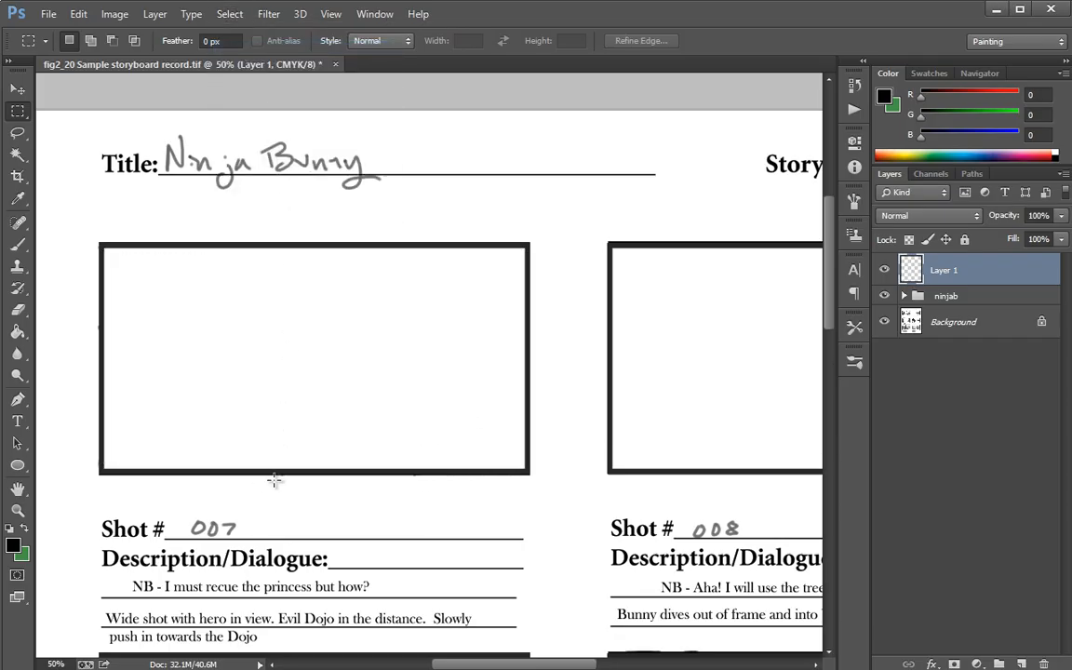
Step: Paint a few black test strokes inside the shot 007 frame, raising the brush size from 3 to 6
click(18, 244)
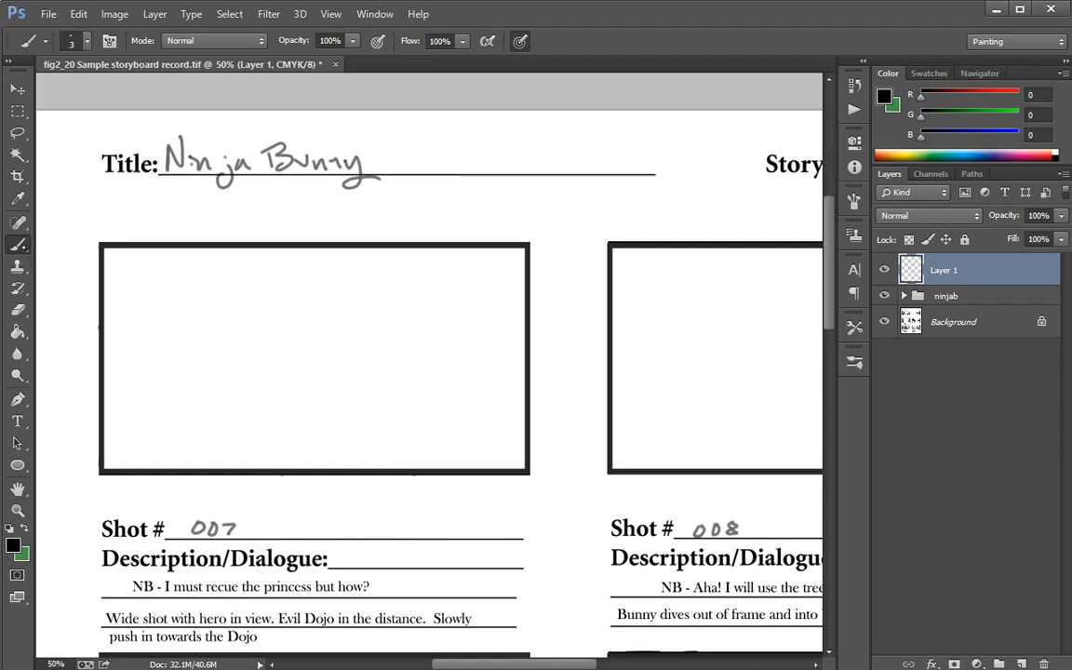
drag(338, 274, 320, 307)
click(329, 303)
drag(360, 295, 348, 333)
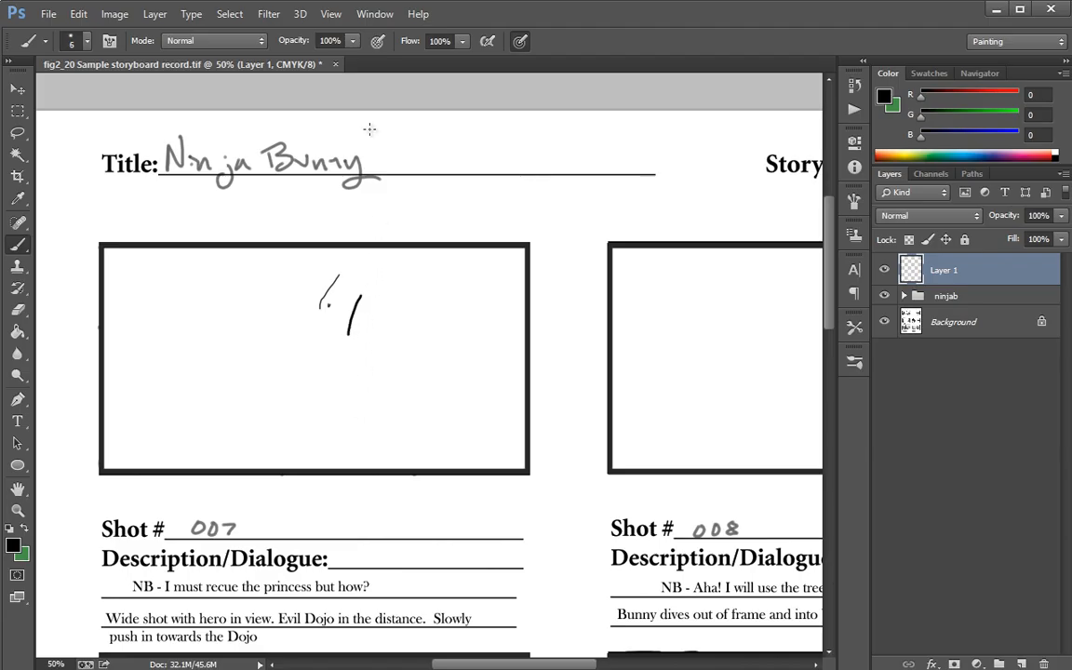
Step: Set the brush opacity to 77% and its flow to 69%
click(352, 41)
drag(354, 60, 325, 60)
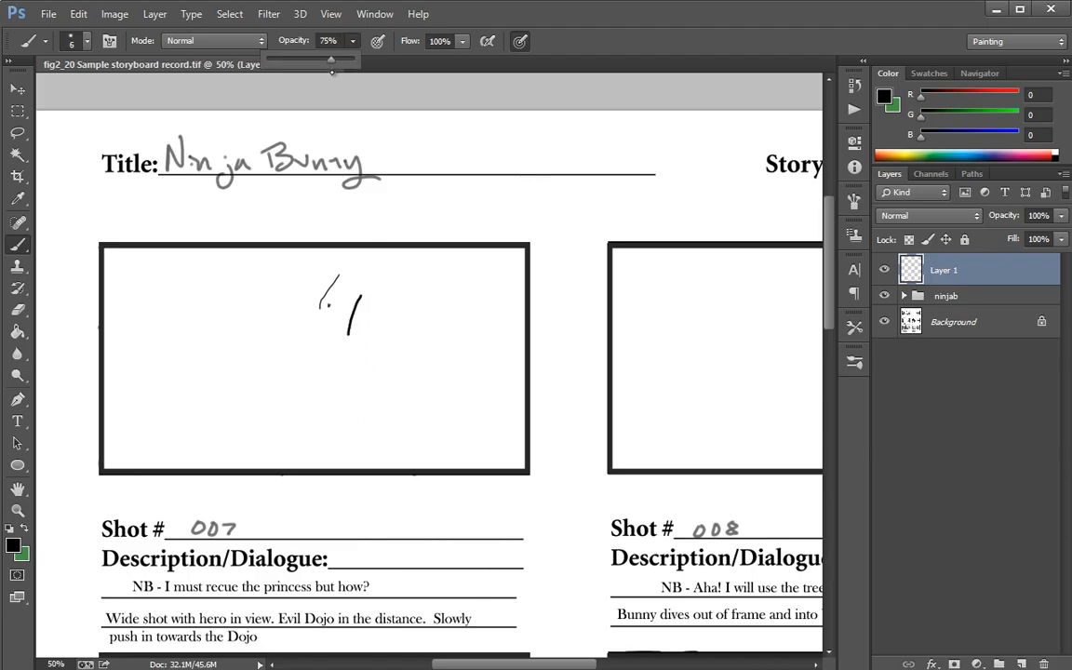
click(462, 41)
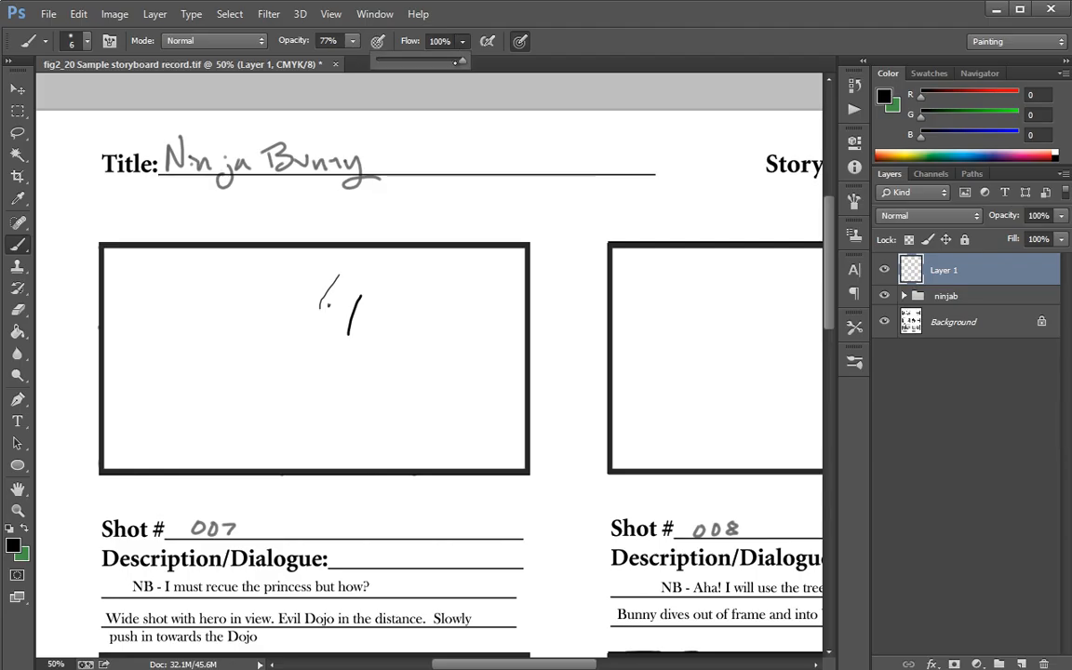
drag(465, 62, 434, 62)
Step: Erase all the test strokes in the shot 007 frame, enlarging the eraser to size 20
drag(350, 299, 353, 311)
key(e)
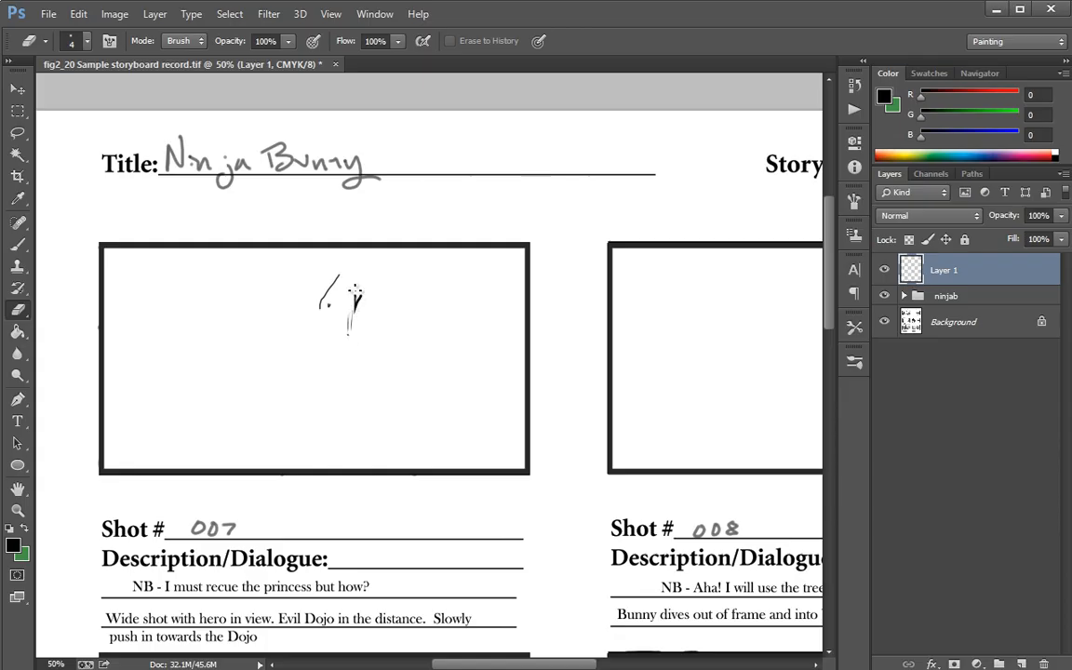
key(])
mouse_move(360, 295)
mouse_down()
mouse_move(325, 294)
mouse_move(321, 321)
mouse_move(340, 278)
mouse_up()
Step: Sketch the bunny's round head, muzzle, neck and shoulders with the brush in the lower-left part of the shot 007 frame
scroll(743, 278, down, 5)
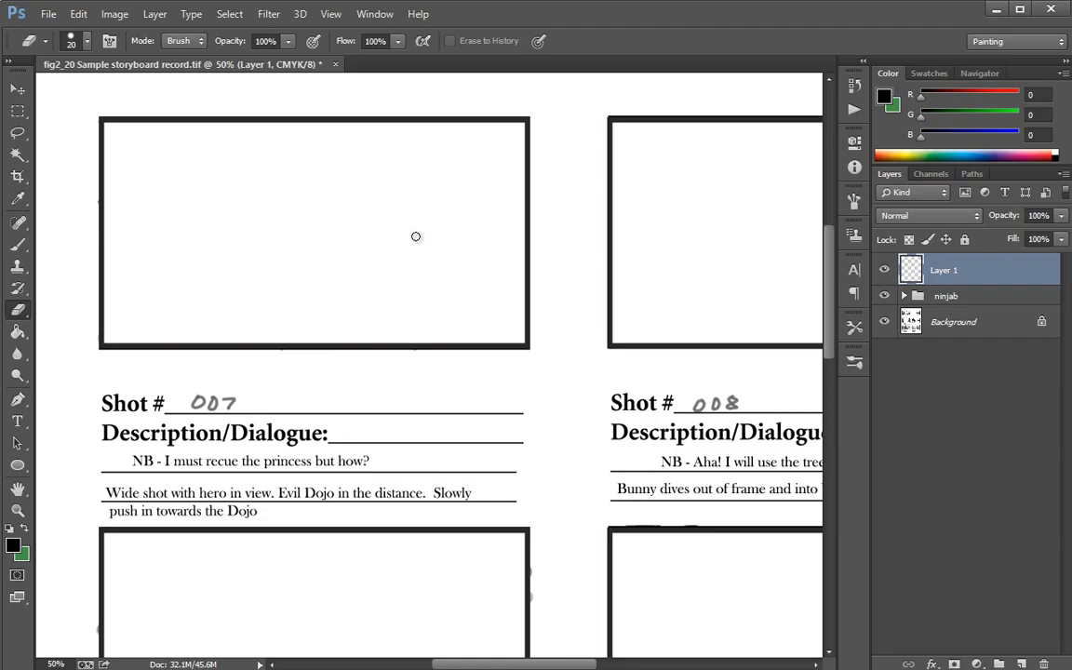
click(18, 243)
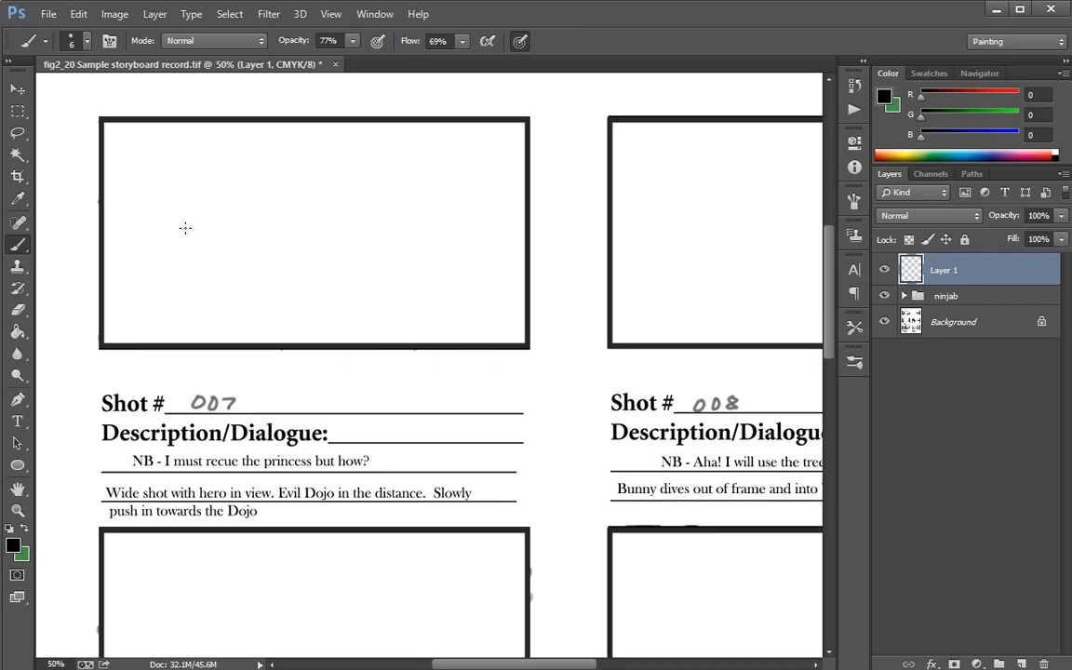
mouse_move(167, 204)
mouse_down()
mouse_move(186, 244)
mouse_move(226, 212)
mouse_move(173, 193)
mouse_move(268, 266)
mouse_move(160, 303)
mouse_up()
mouse_move(163, 249)
mouse_down()
mouse_move(166, 280)
mouse_move(169, 264)
mouse_move(146, 298)
mouse_move(180, 315)
mouse_move(192, 346)
mouse_move(119, 300)
mouse_move(130, 346)
mouse_up()
drag(140, 324, 142, 346)
mouse_move(220, 250)
mouse_down()
mouse_move(246, 268)
mouse_move(240, 230)
mouse_move(255, 260)
mouse_up()
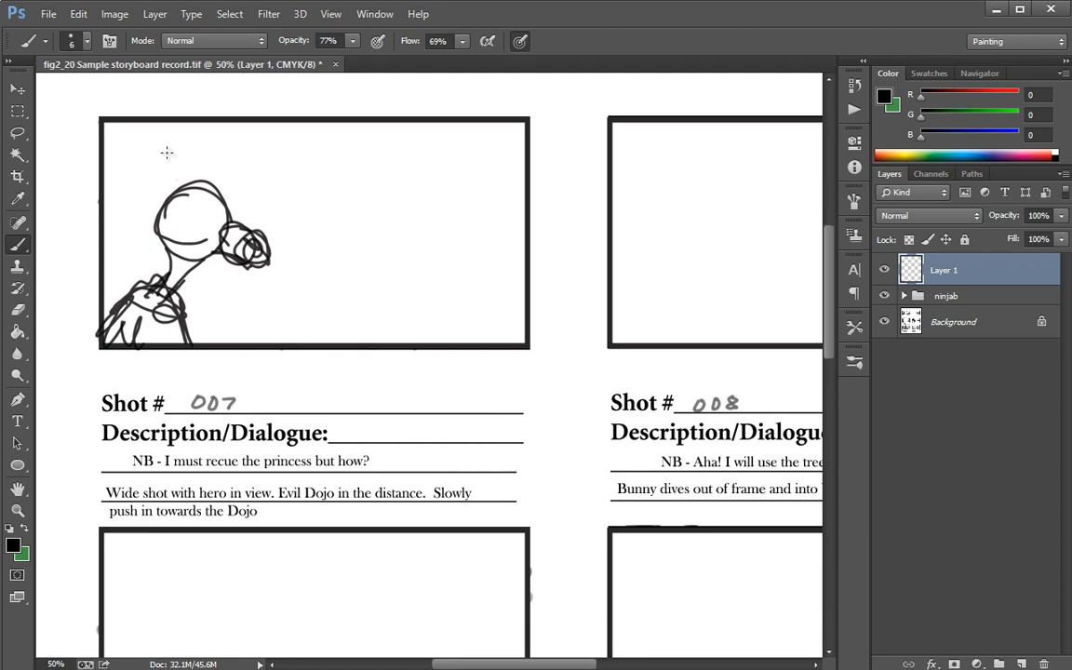
Step: Draw the bunny's two long swept-back ears and the eye and brow lines across its head
mouse_move(156, 179)
mouse_down()
mouse_move(93, 193)
mouse_move(172, 167)
mouse_up()
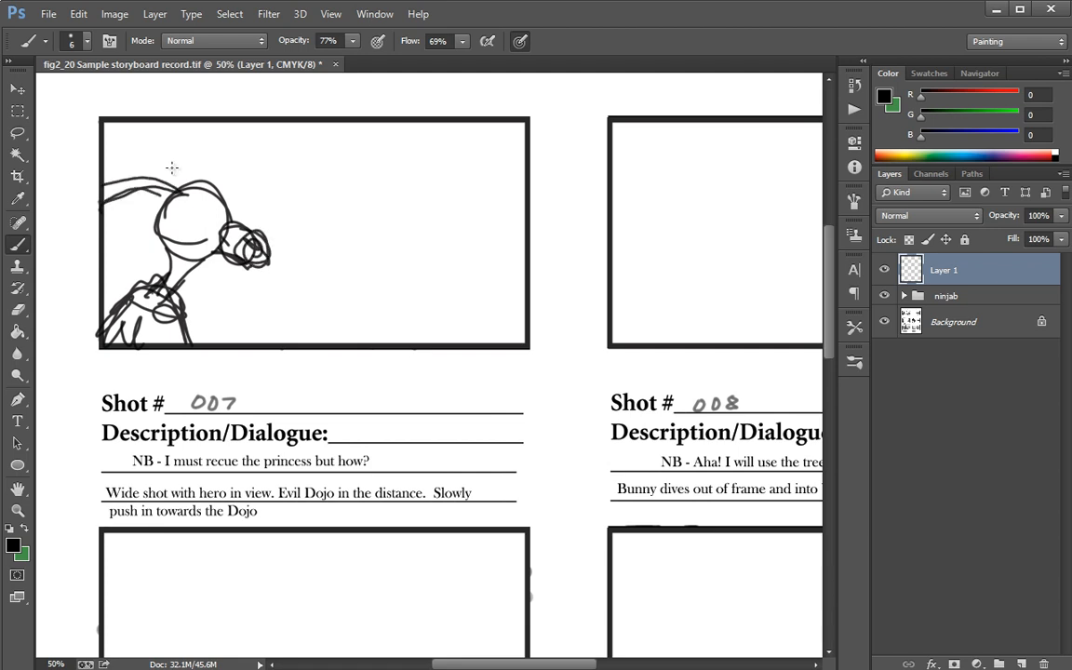
mouse_move(99, 138)
mouse_down()
mouse_move(185, 175)
mouse_move(105, 133)
mouse_move(181, 154)
mouse_up()
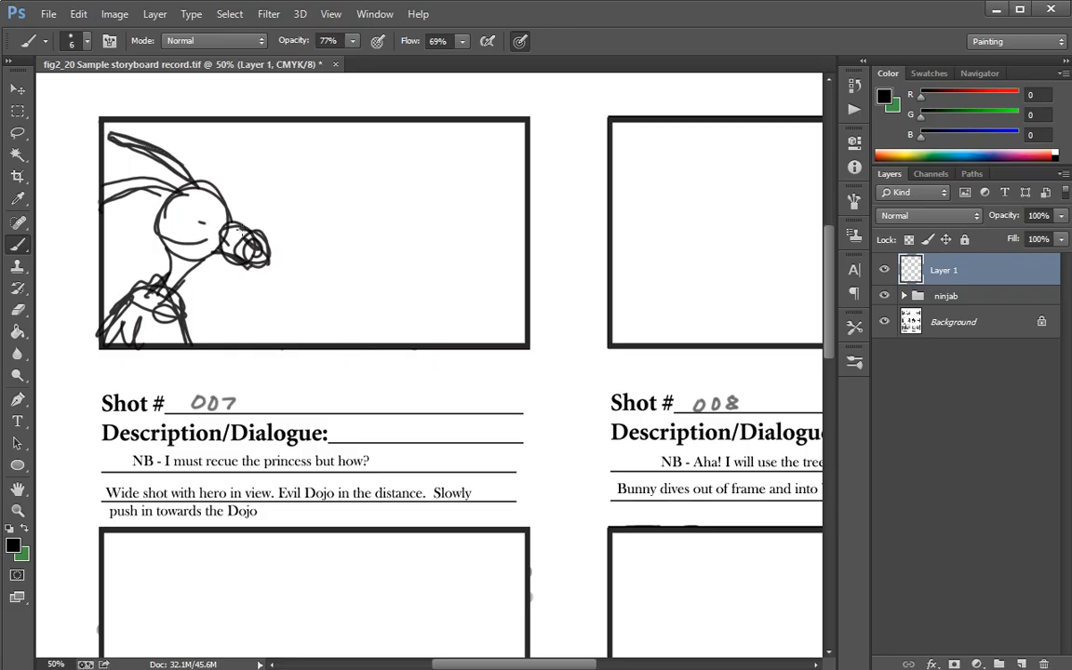
drag(184, 219, 235, 228)
drag(207, 191, 225, 224)
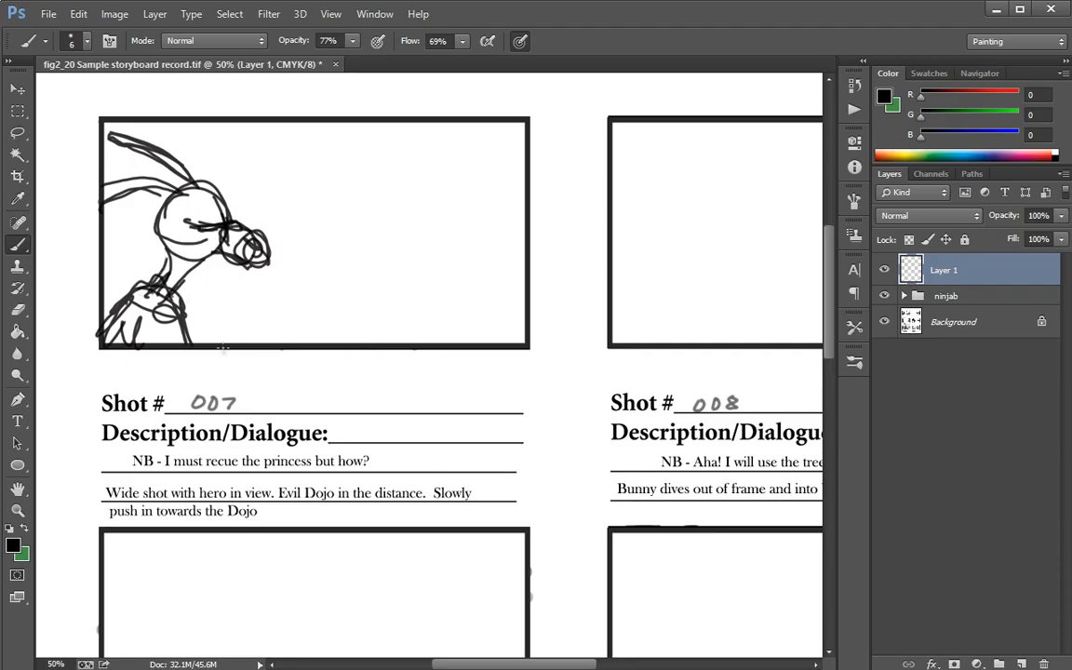
Step: Extend the bunny's front with a diagonal line to the frame's lower edge and draw a tall narrow blade-like shape before it
drag(182, 310, 226, 349)
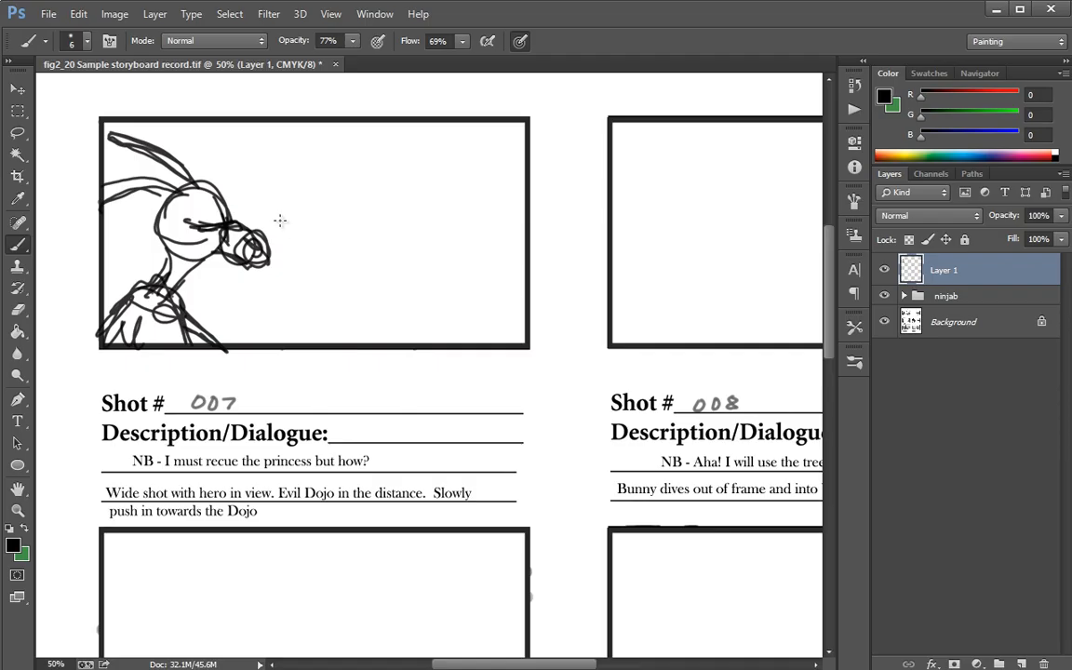
drag(290, 193, 297, 270)
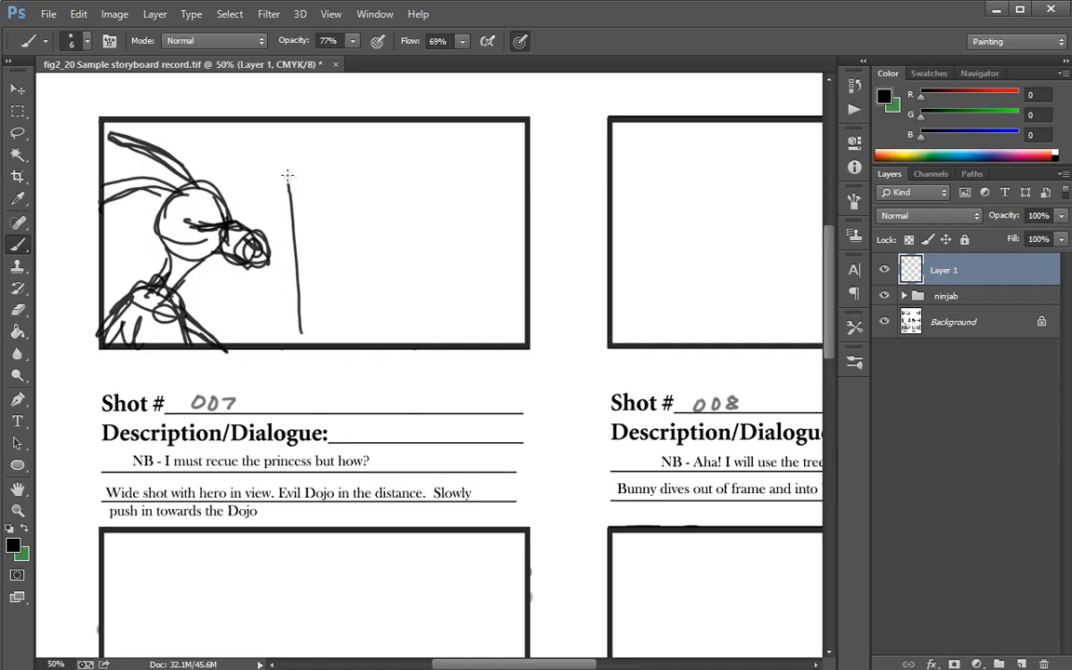
mouse_move(288, 175)
mouse_down()
mouse_move(306, 217)
mouse_move(308, 332)
mouse_up()
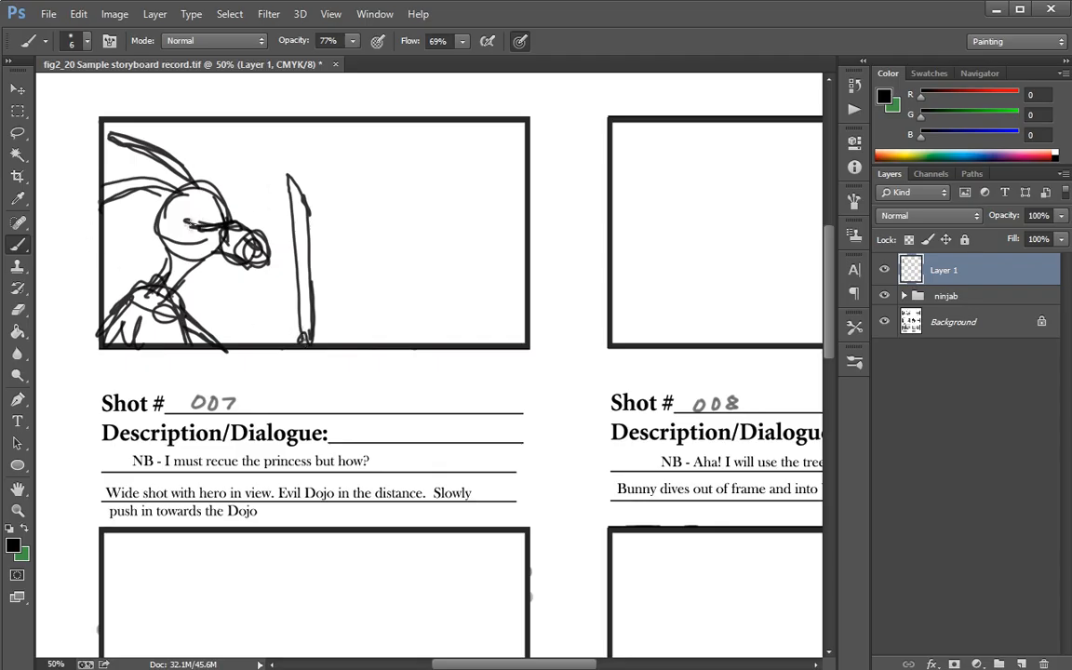
Step: Darken the bunny's eye with heavier strokes and add a small mouth beneath its nose
drag(186, 222, 221, 224)
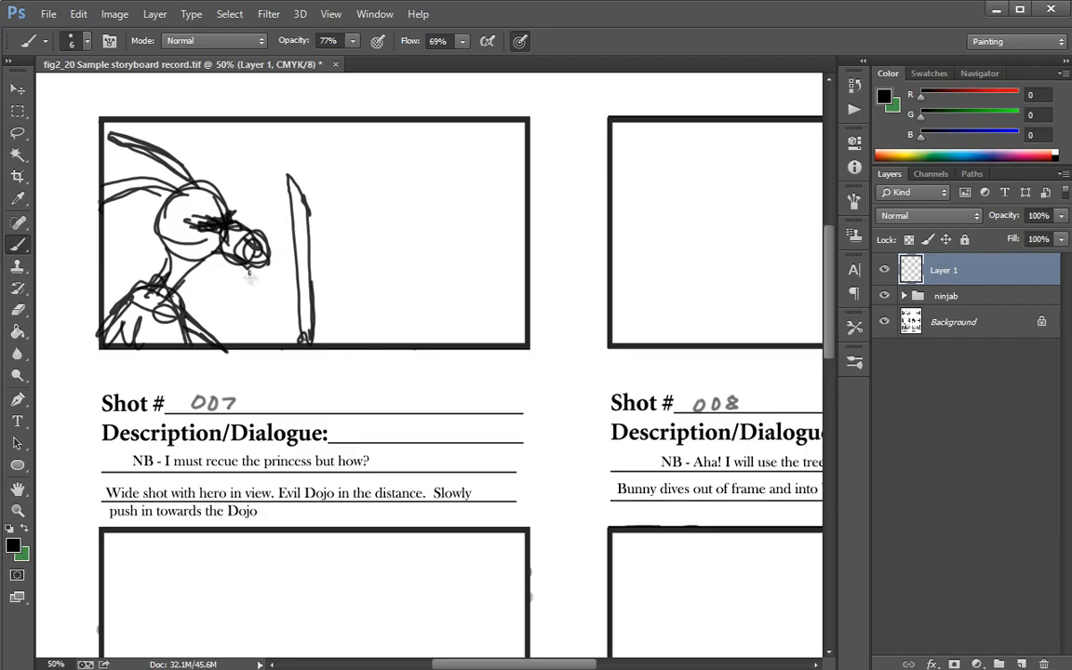
drag(250, 273, 262, 267)
Step: Erase the bunny's neck lines between head and shoulders and redraw the neck with the brush
click(18, 309)
mouse_move(184, 277)
mouse_down()
mouse_move(157, 285)
mouse_move(158, 263)
mouse_up()
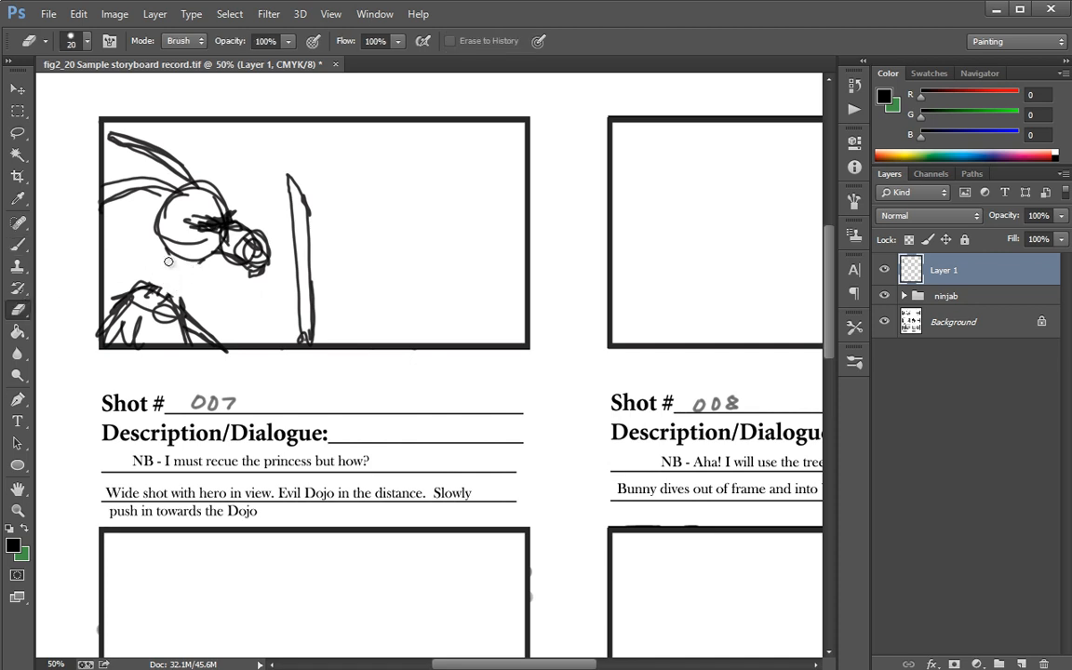
click(18, 243)
mouse_move(189, 264)
mouse_down()
mouse_move(160, 290)
mouse_move(135, 284)
mouse_up()
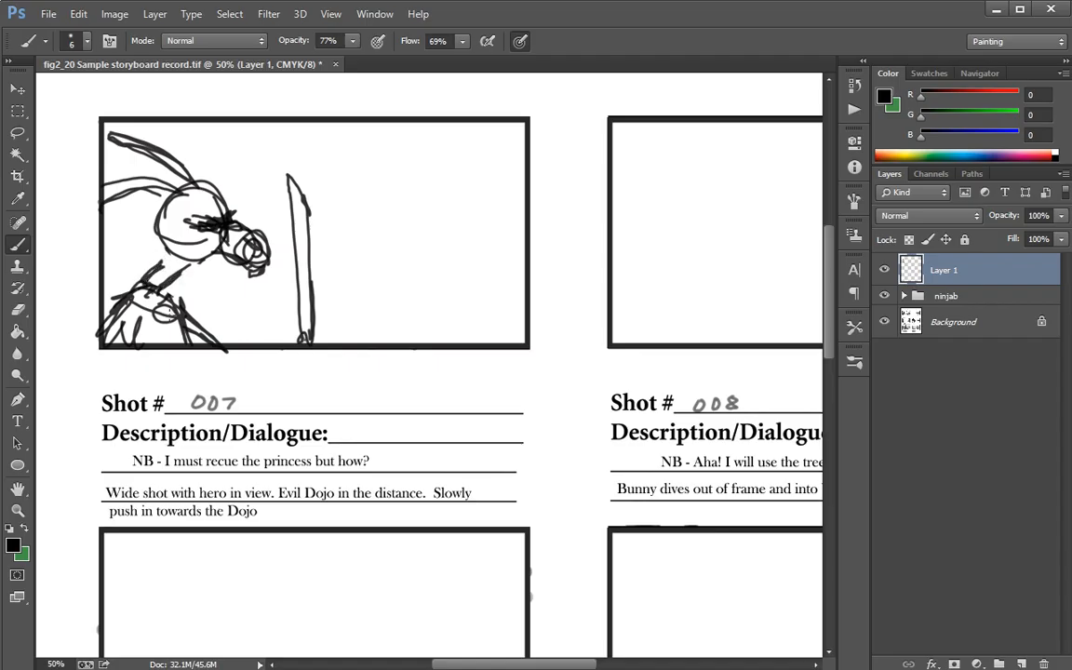
Step: Erase the bunny's neck and body and redraw a slimmer neck with a shoulder line and a chest line
click(18, 310)
mouse_move(108, 324)
mouse_down()
mouse_move(175, 276)
mouse_move(131, 363)
mouse_move(186, 303)
mouse_move(173, 339)
mouse_move(204, 344)
mouse_move(225, 331)
mouse_move(206, 344)
mouse_move(211, 322)
mouse_move(144, 281)
mouse_move(158, 264)
mouse_move(177, 285)
mouse_up()
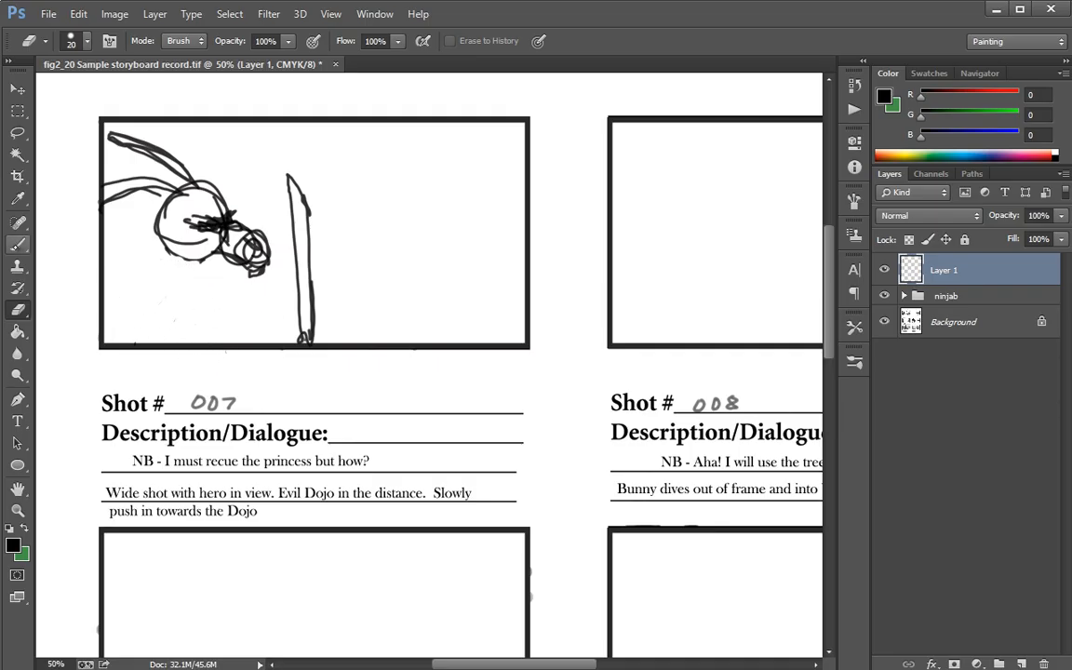
click(18, 244)
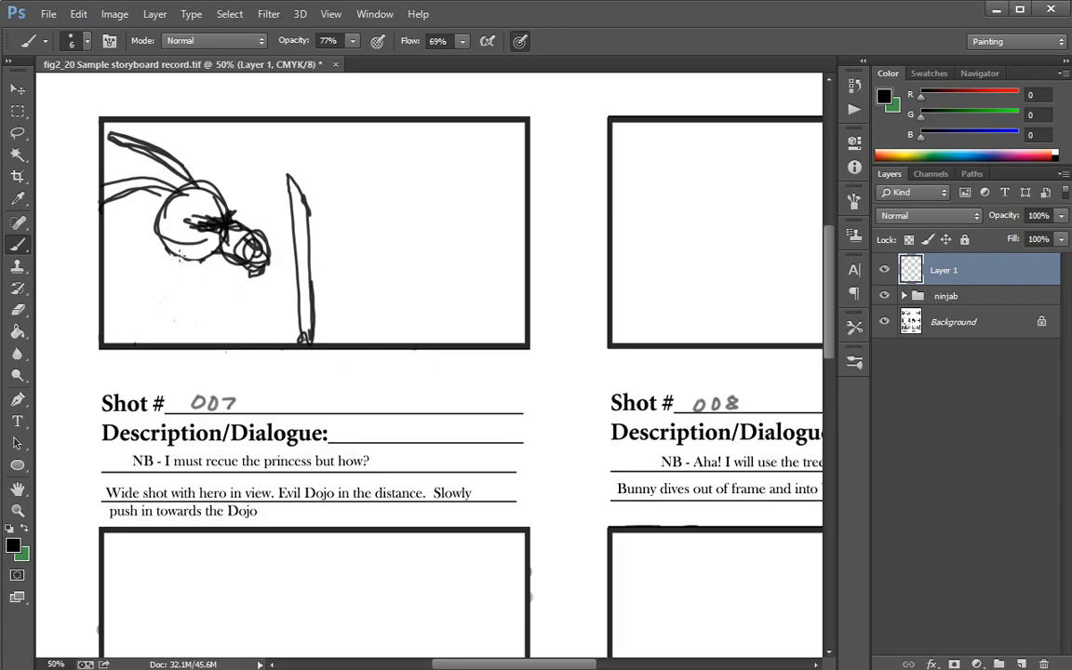
mouse_move(175, 263)
mouse_down()
mouse_move(145, 288)
mouse_move(147, 266)
mouse_move(154, 340)
mouse_up()
drag(132, 277, 93, 290)
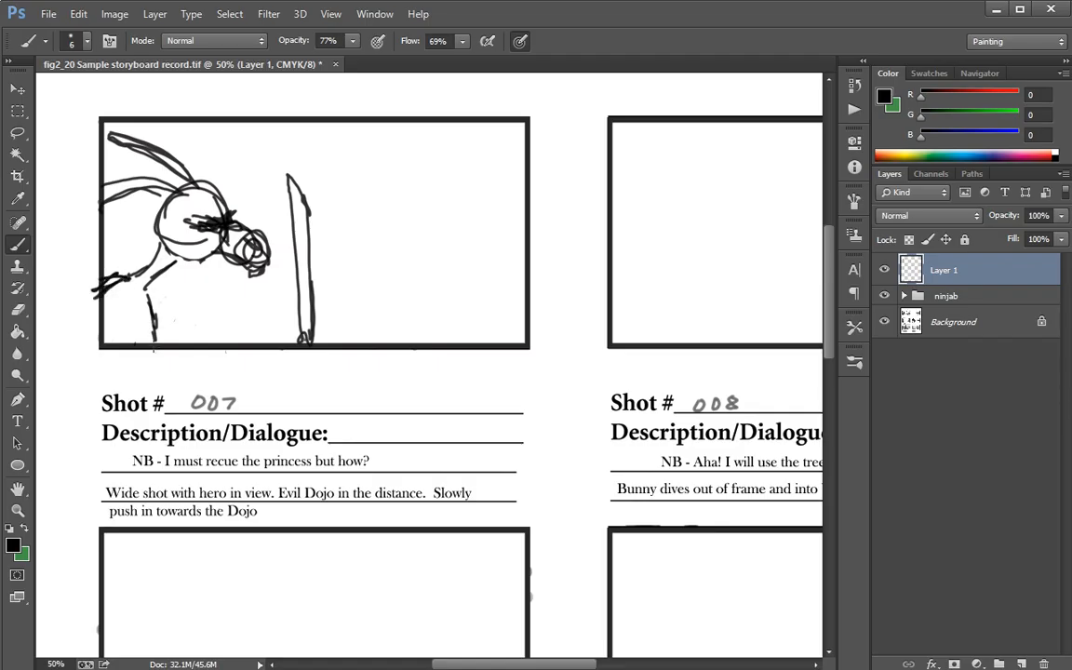
Step: Darken the bunny's chest line and fan overlapping strokes from it down to the frame's lower edge
mouse_move(154, 321)
mouse_down()
mouse_move(148, 349)
mouse_move(147, 339)
mouse_up()
drag(145, 297, 134, 346)
drag(145, 290, 181, 356)
drag(161, 311, 142, 275)
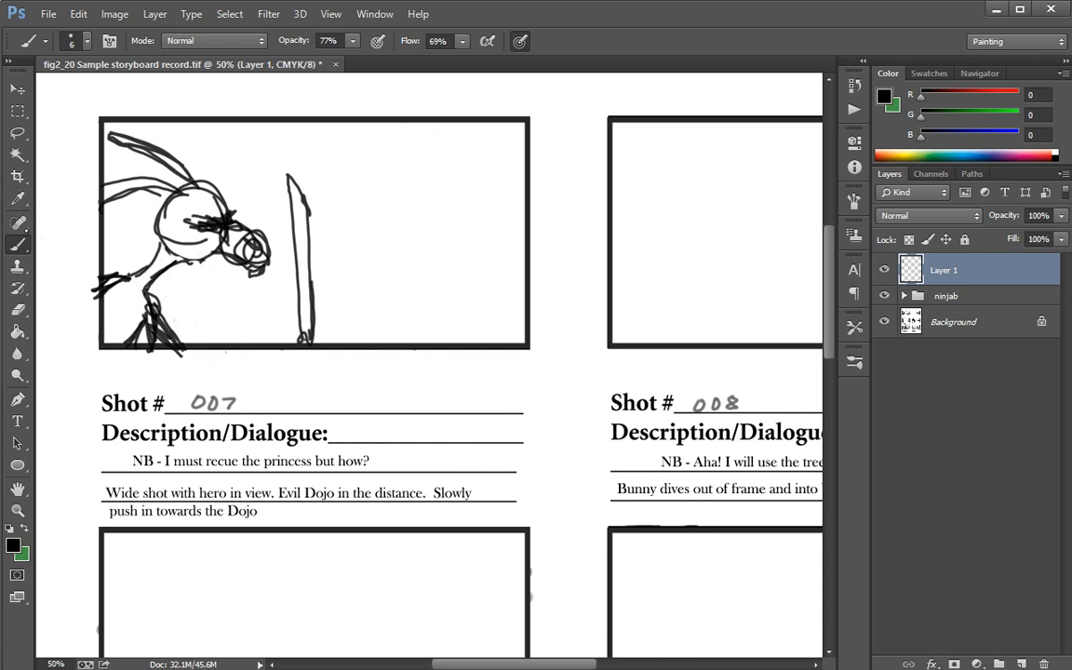
Step: Erase white areas into the bunny's eyes and paint dark pupils inside them with the brush
click(17, 309)
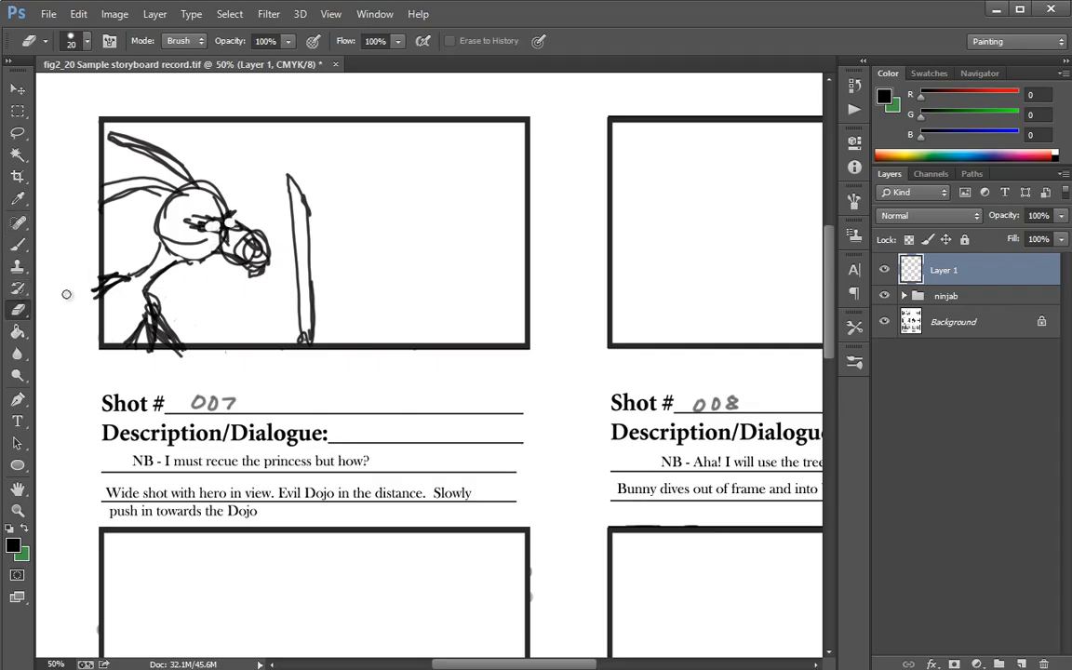
click(17, 244)
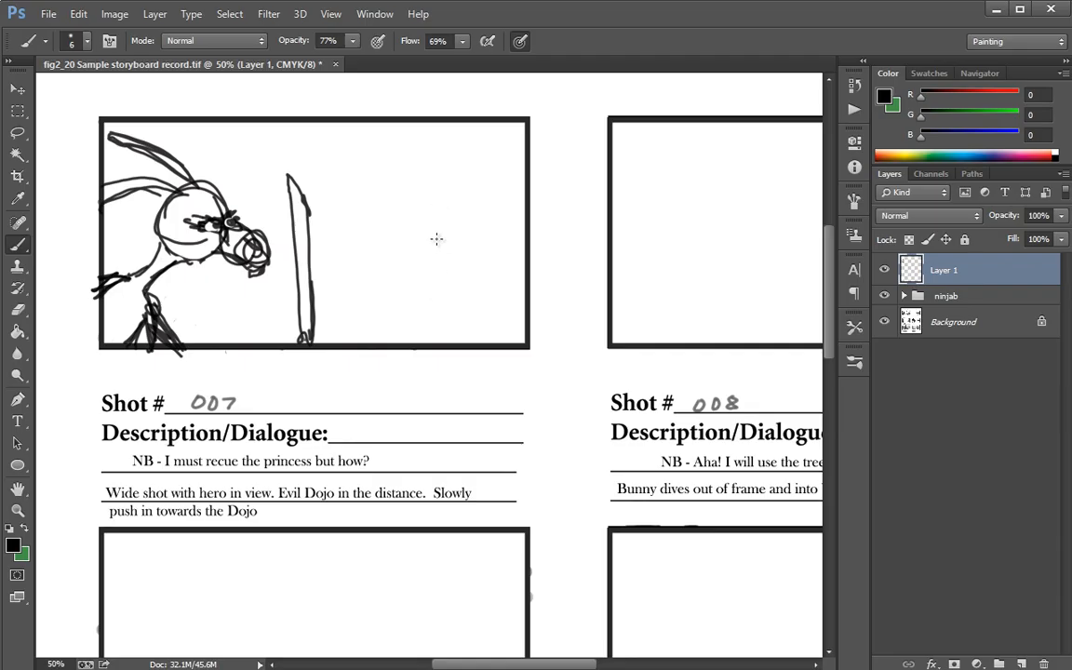
Step: Draw a slanted post of three parallel straight lines rising from shot 007's lower edge, right of the blade, and cap its top
click(436, 238)
shift+click(404, 343)
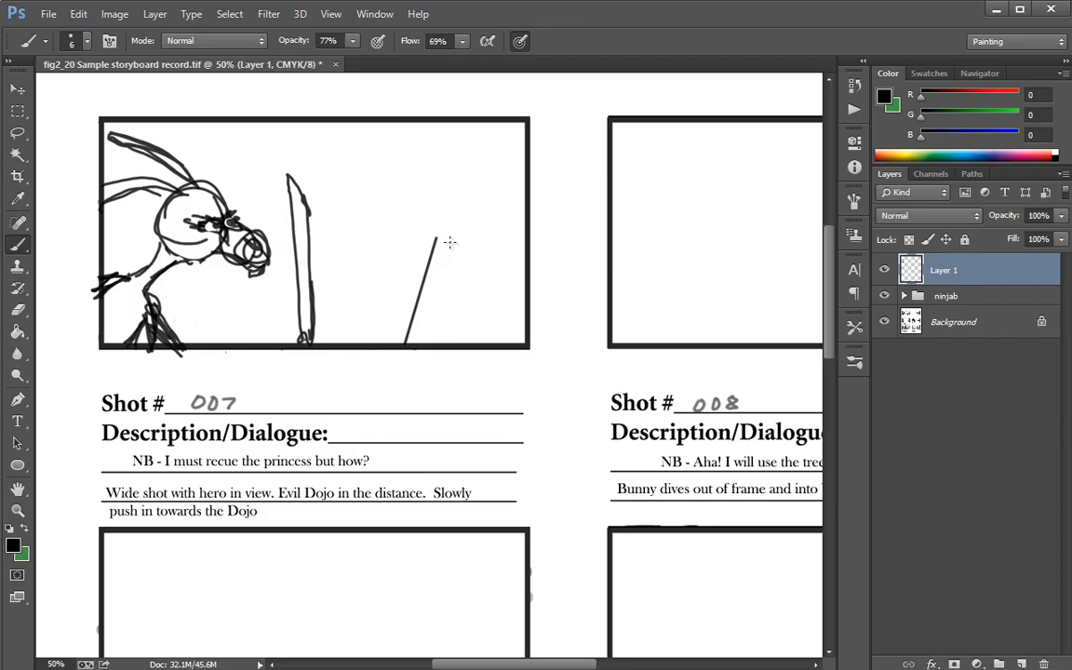
key(shift)
shift+click(445, 247)
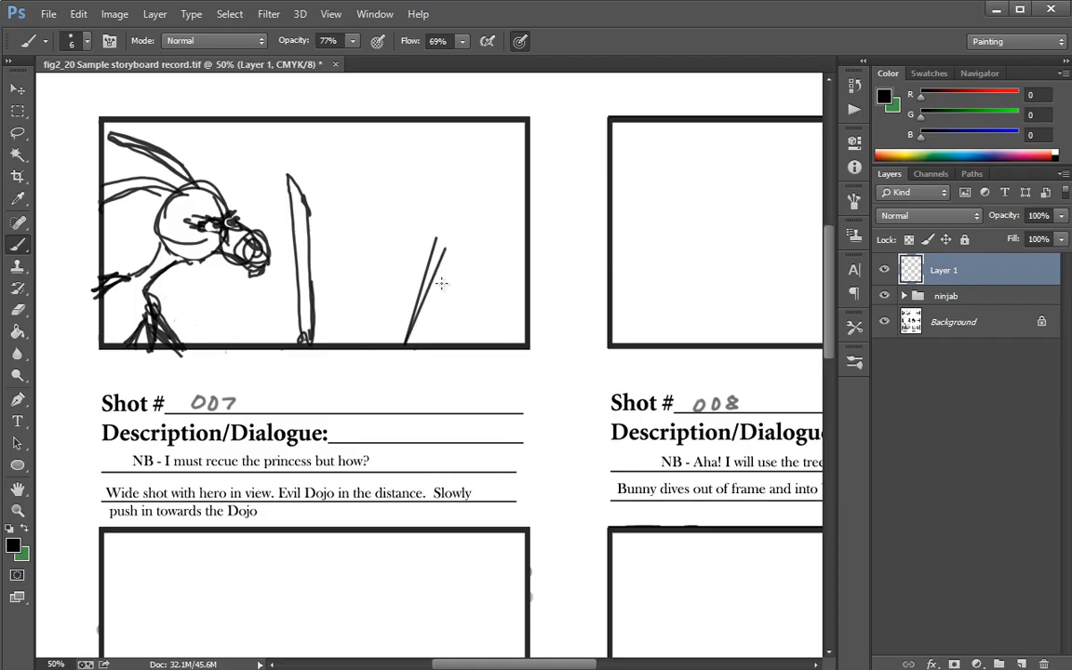
key(ctrl+z)
click(444, 245)
key(shift)
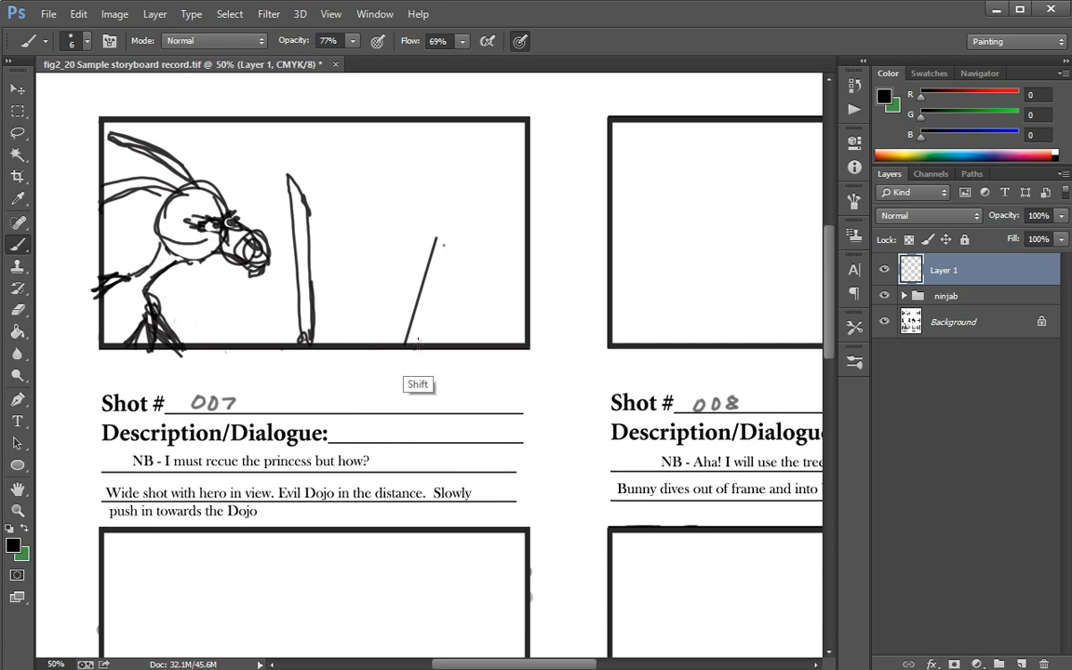
shift+click(417, 344)
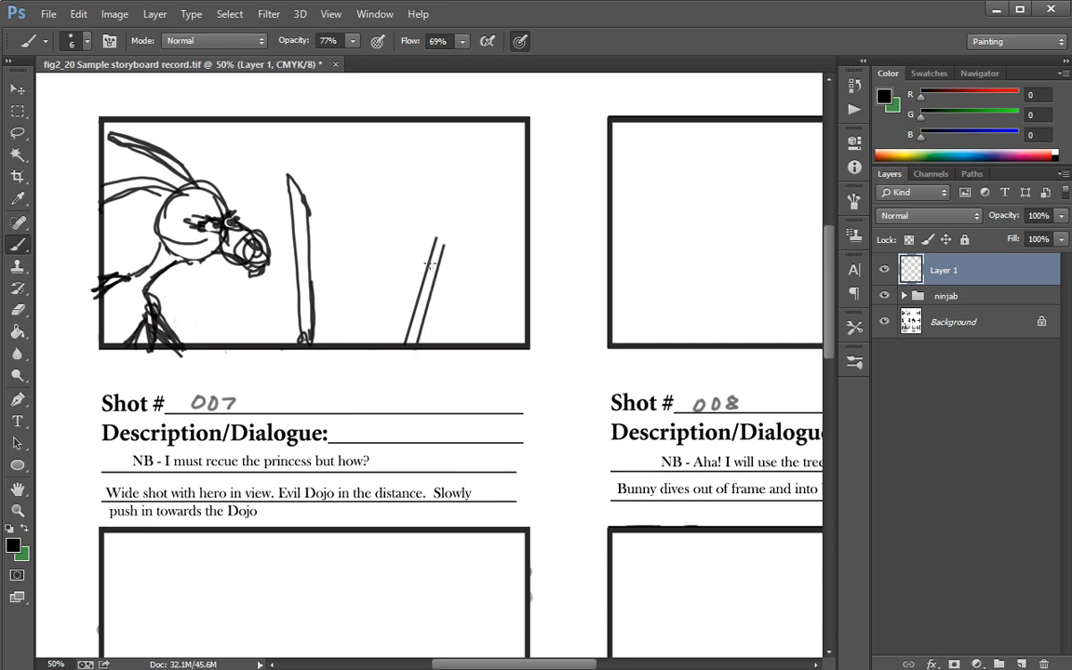
drag(424, 239, 429, 235)
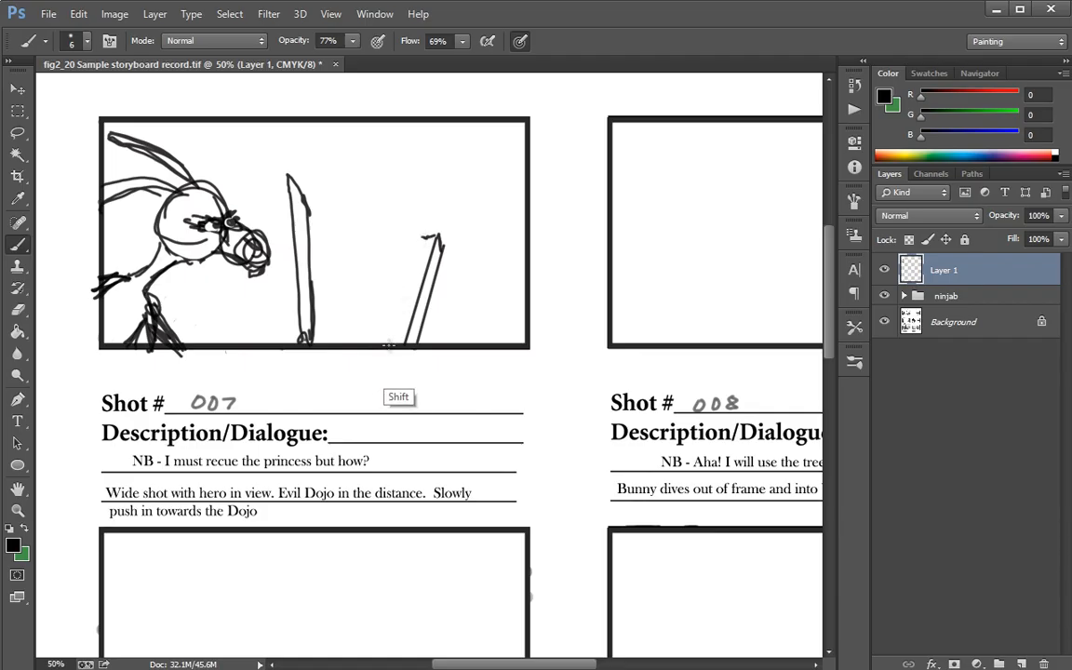
shift+click(389, 343)
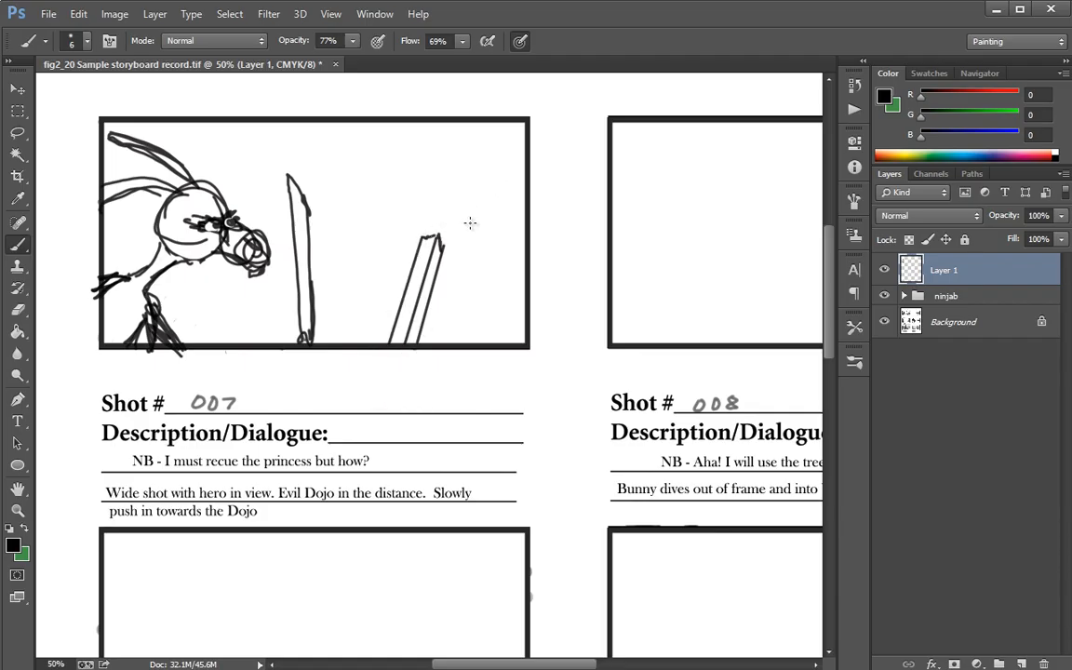
Step: Draw the stairs as a stack of straight horizontal lines from the slanted post to the frame's right edge
shift+click(526, 250)
shift+click(526, 250)
click(439, 259)
shift+click(524, 260)
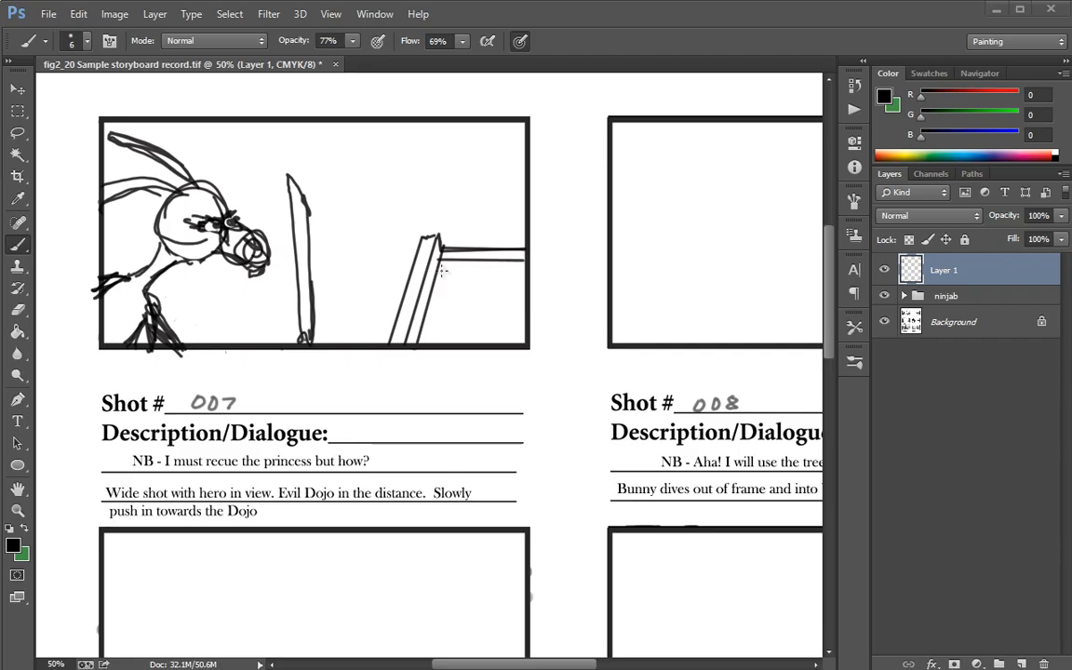
click(439, 272)
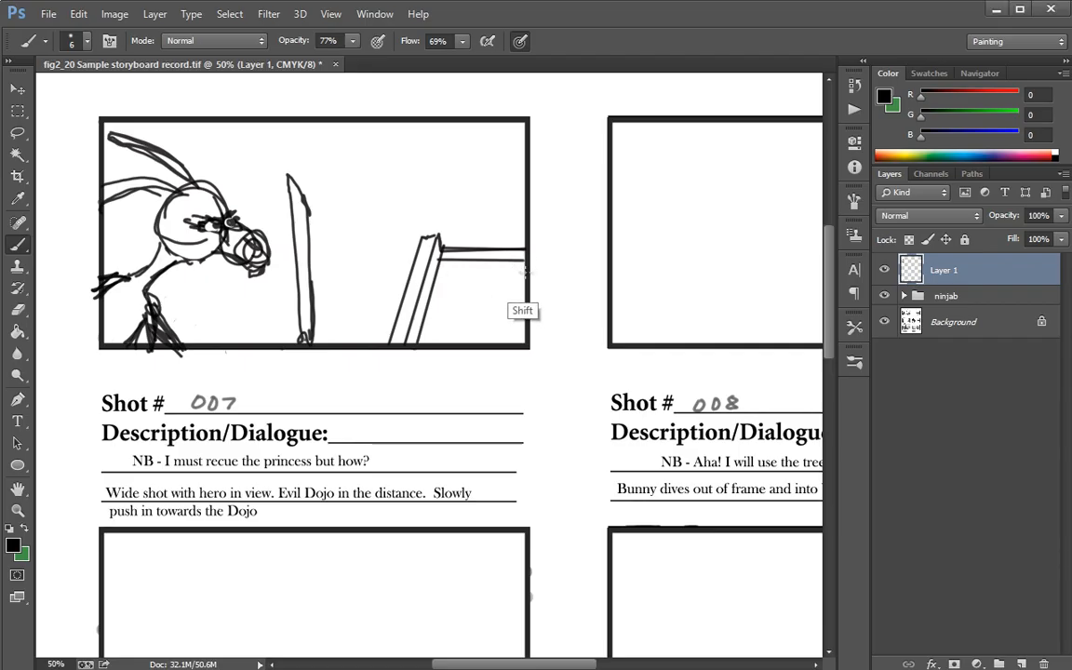
shift+click(524, 271)
click(435, 285)
shift+click(524, 285)
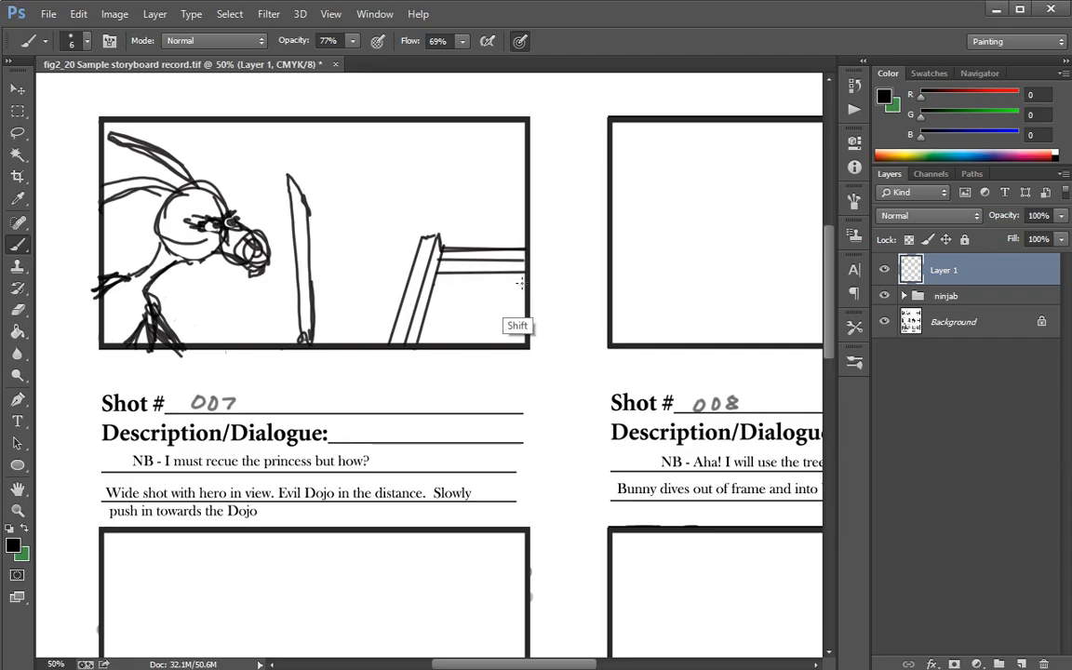
click(430, 294)
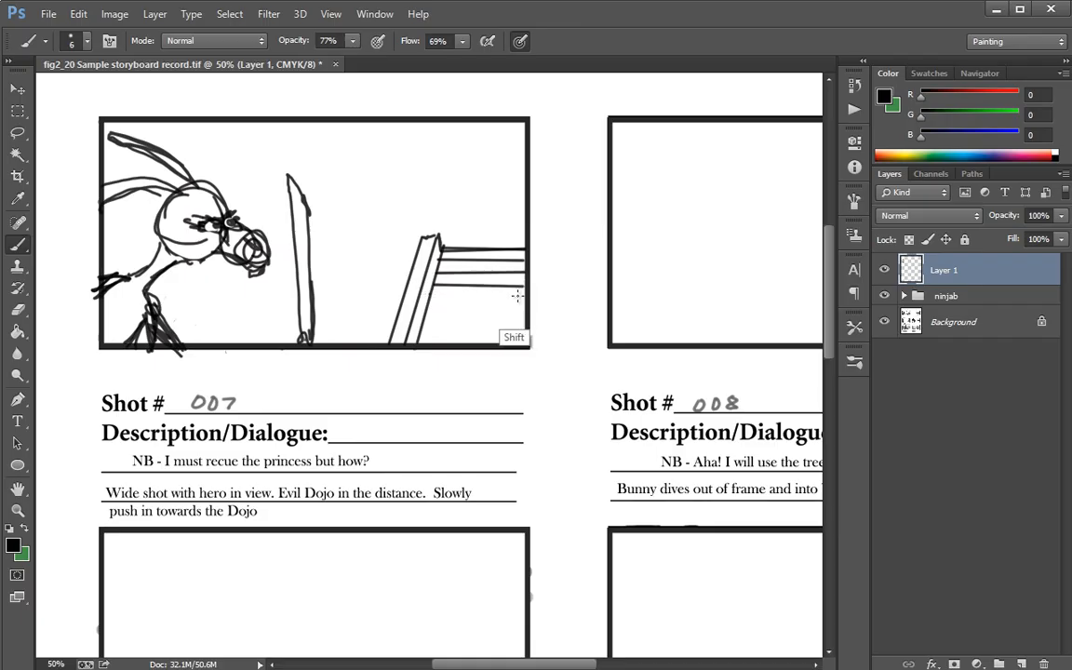
shift+click(525, 296)
click(424, 307)
shift+click(519, 307)
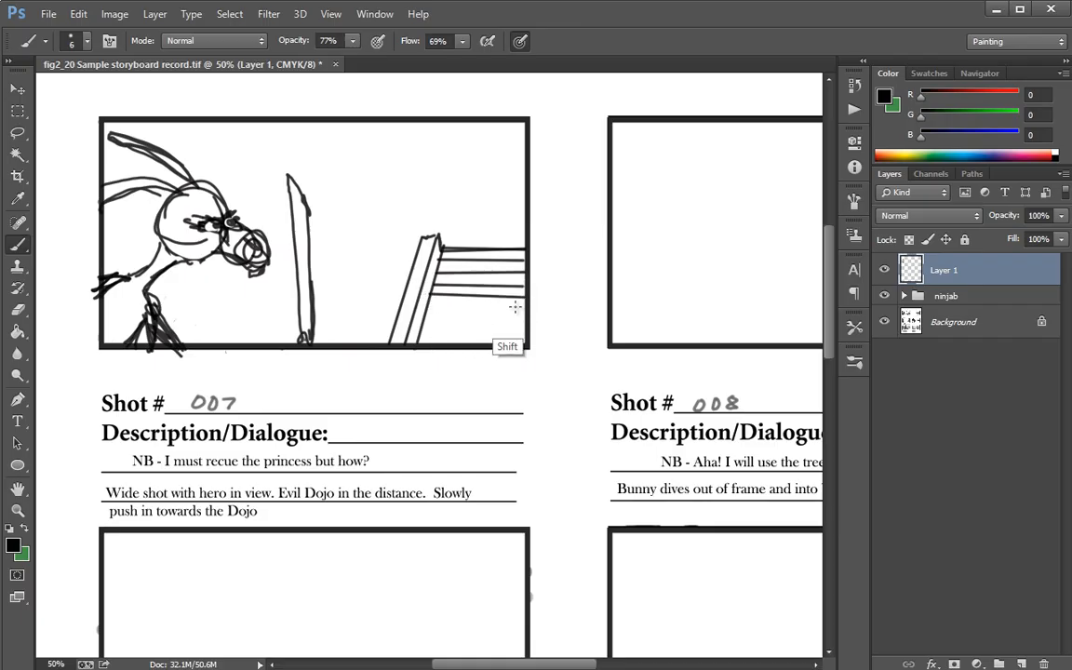
click(421, 318)
shift+click(523, 318)
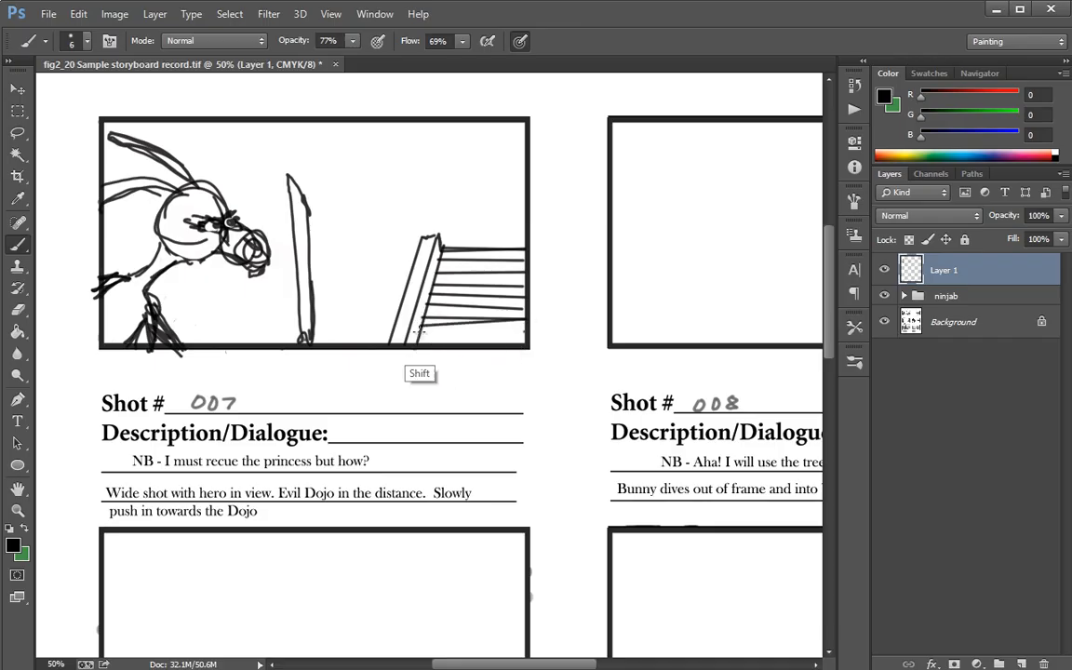
shift+click(418, 333)
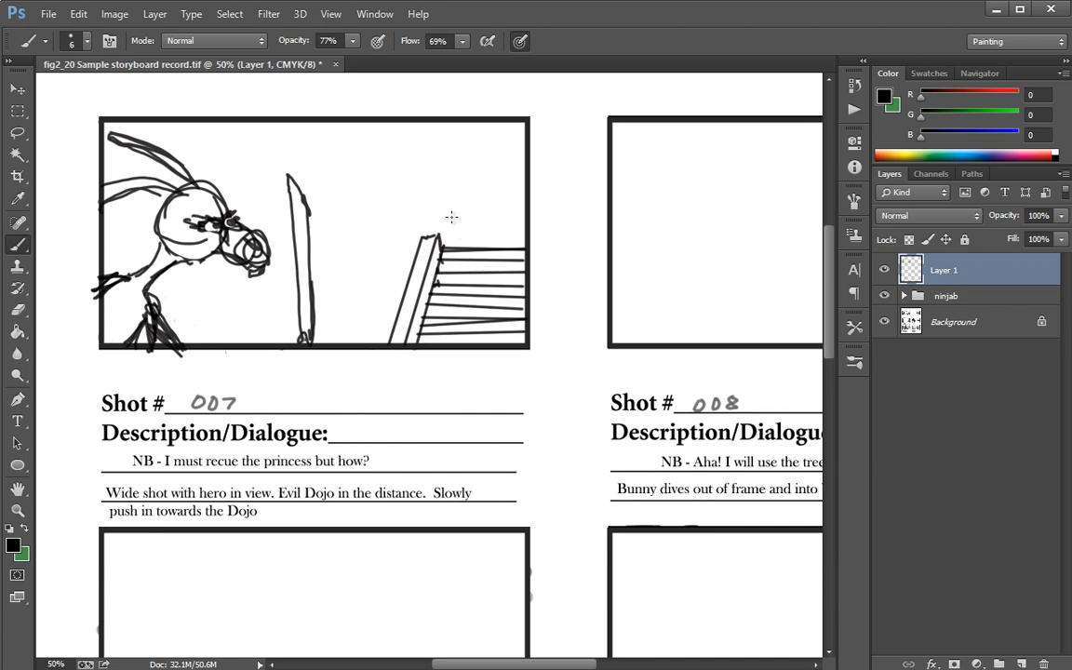
Step: Sketch the dojo above the stairs with pillars, a doorway, a flat roof beam and a curled roof ornament
drag(453, 243, 452, 191)
drag(537, 183, 428, 182)
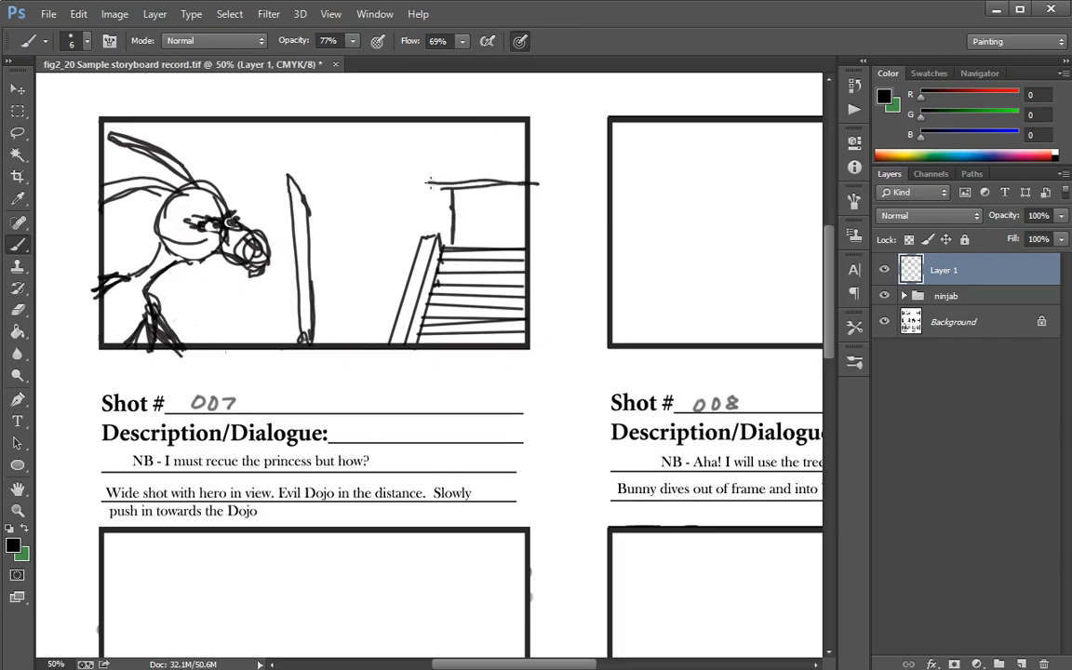
mouse_move(492, 187)
mouse_down()
mouse_move(421, 189)
mouse_move(424, 174)
mouse_move(519, 170)
mouse_move(419, 173)
mouse_move(512, 176)
mouse_move(492, 198)
mouse_move(478, 194)
mouse_move(476, 240)
mouse_move(475, 222)
mouse_move(477, 200)
mouse_move(479, 247)
mouse_move(483, 211)
mouse_move(534, 201)
mouse_move(493, 224)
mouse_move(495, 240)
mouse_move(494, 226)
mouse_move(517, 222)
mouse_move(511, 248)
mouse_up()
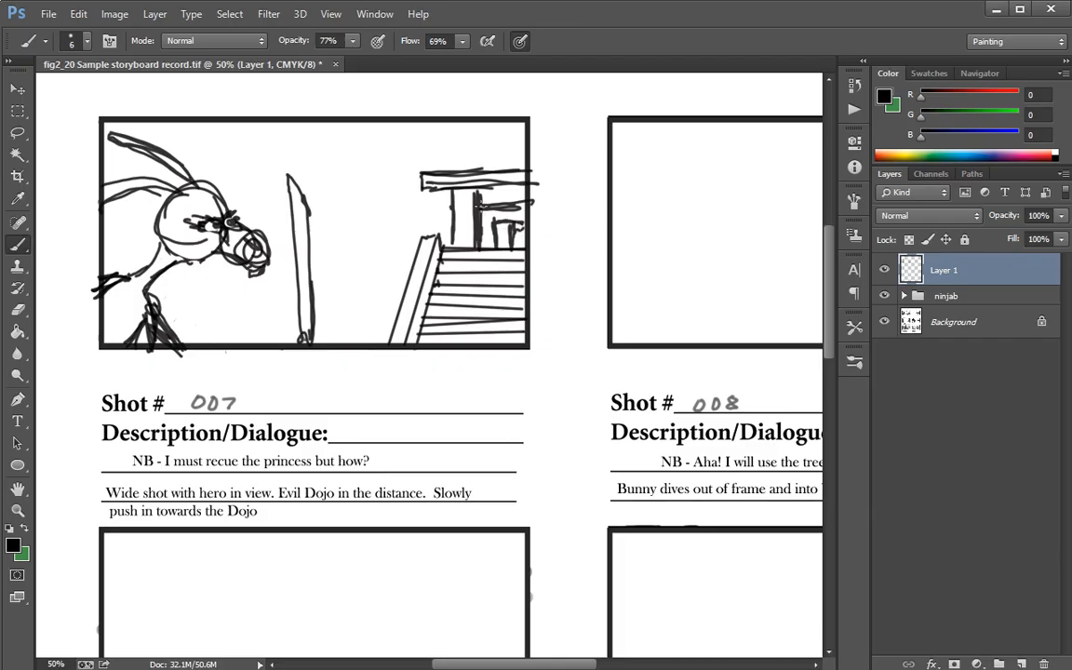
drag(444, 194, 450, 248)
mouse_move(482, 129)
mouse_down()
mouse_move(455, 152)
mouse_move(419, 158)
mouse_move(423, 174)
mouse_move(476, 147)
mouse_move(481, 132)
mouse_up()
drag(451, 191, 453, 241)
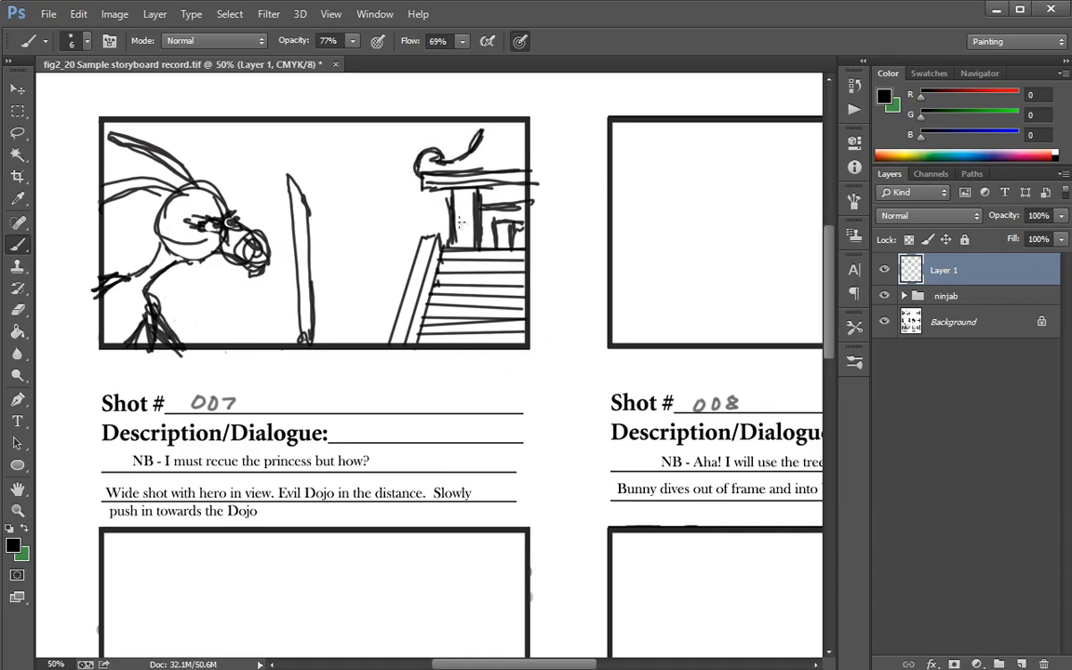
Step: Draw a straight ground line from the stair post to the bunny, add grass tufts and extend the roof curl upward
click(398, 311)
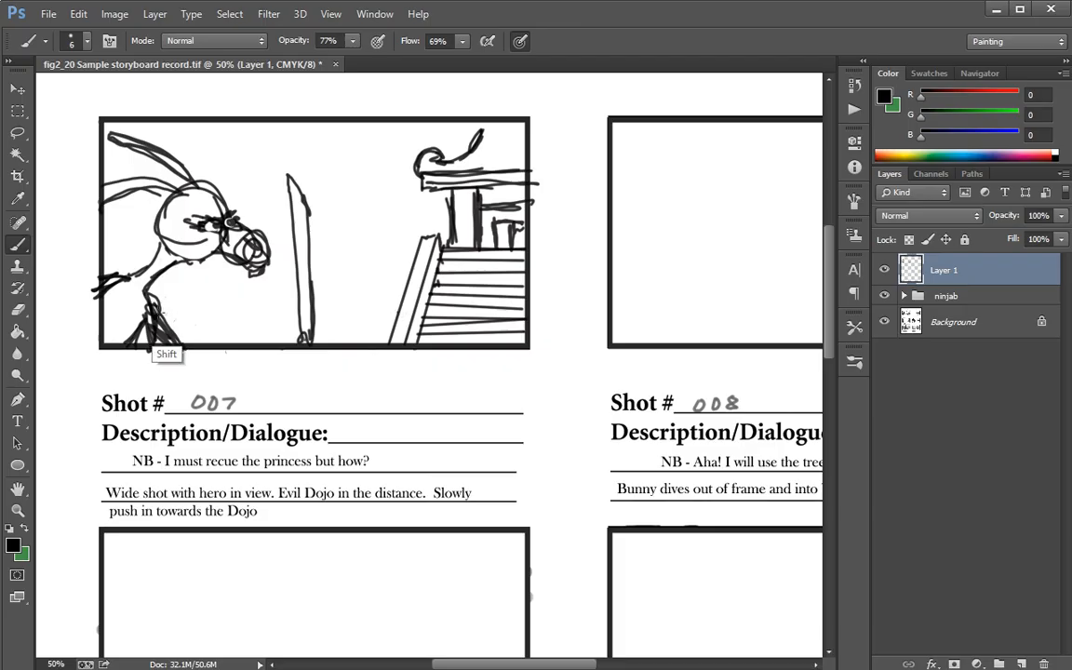
shift+click(155, 317)
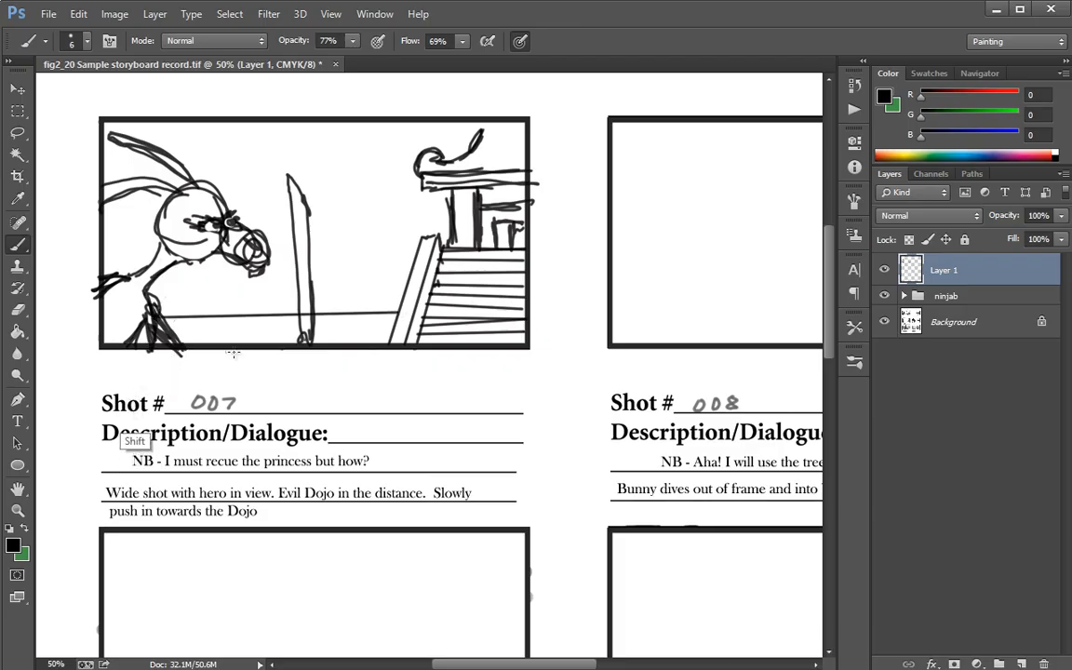
drag(170, 309, 235, 311)
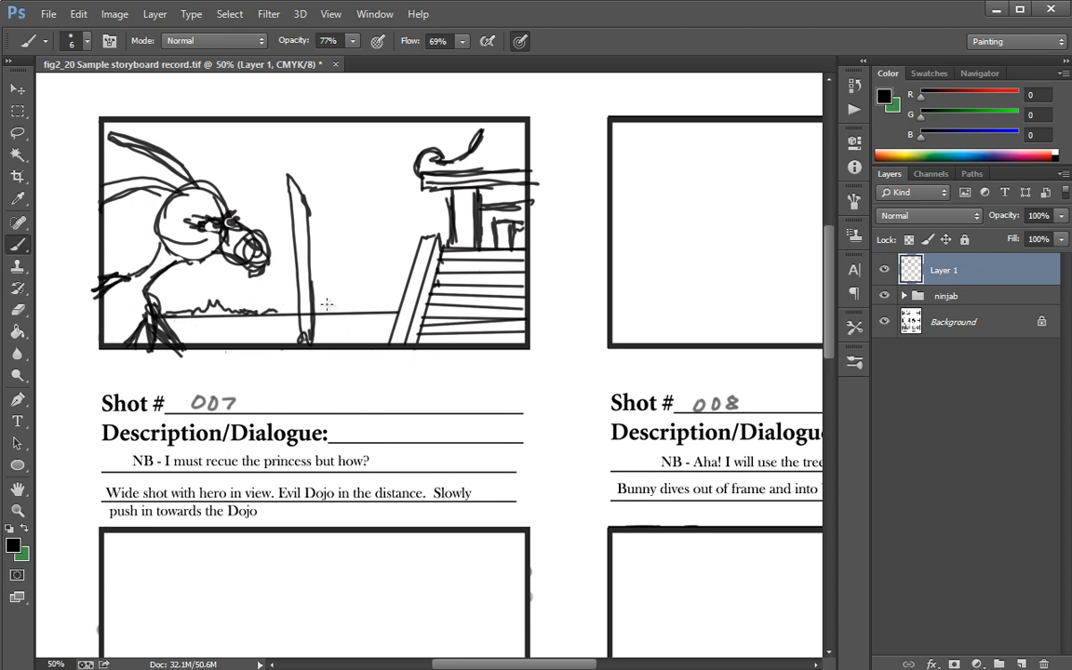
mouse_move(380, 337)
mouse_down()
mouse_move(371, 306)
mouse_move(394, 297)
mouse_move(372, 336)
mouse_up()
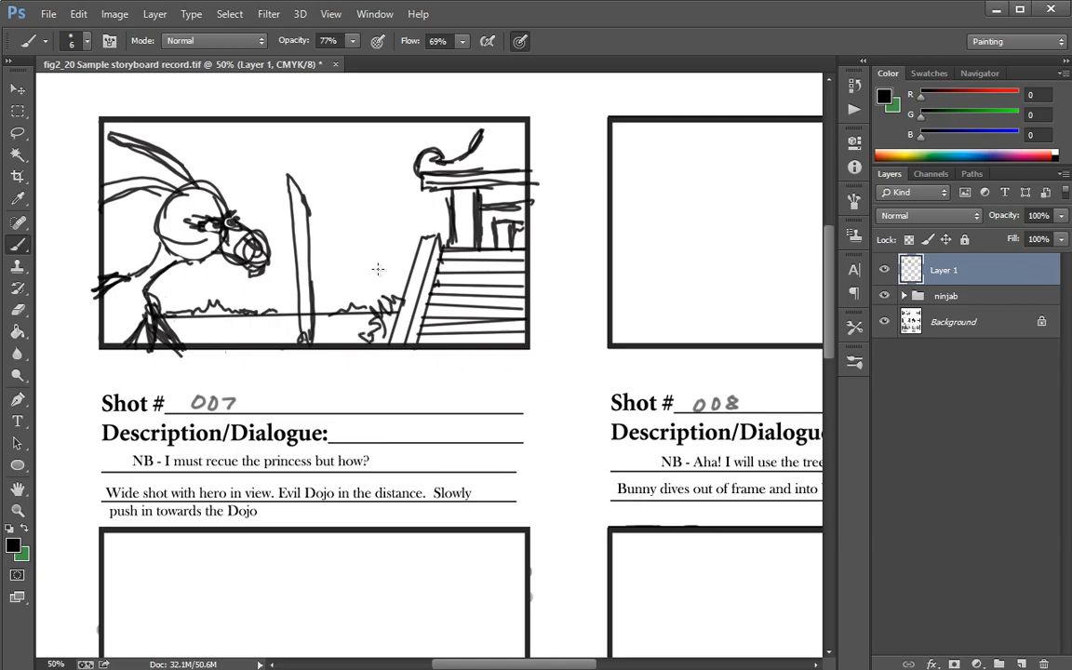
drag(435, 163, 486, 136)
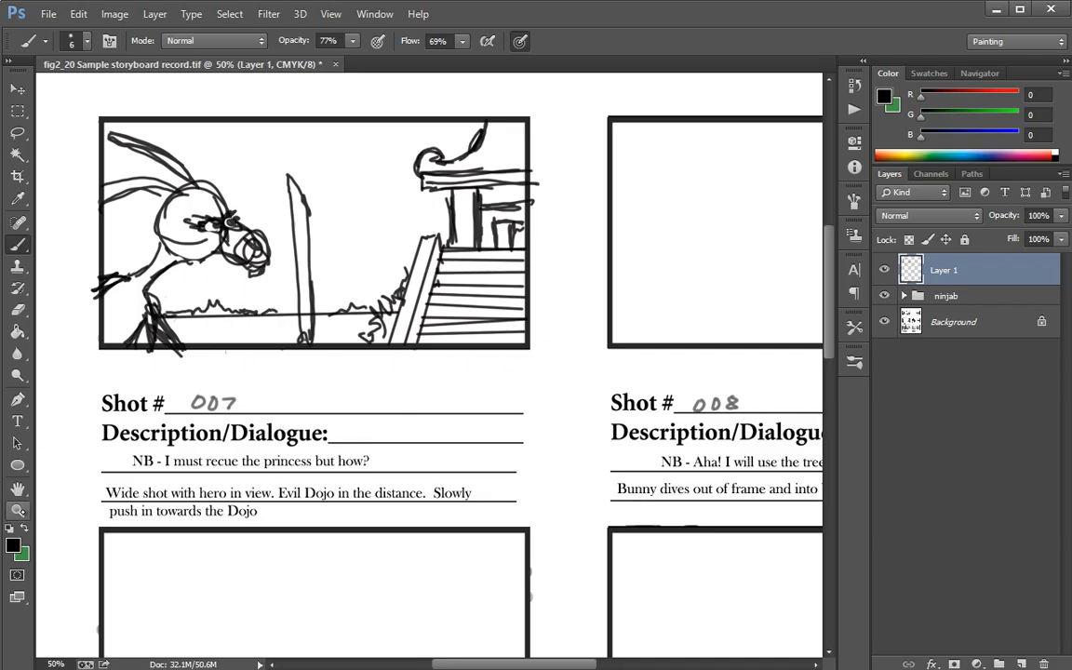
Step: Shade the neck, shoulder and back and underside of the bunny's head in shot 007 with a sampled dark gray and a 20 px brush
click(16, 510)
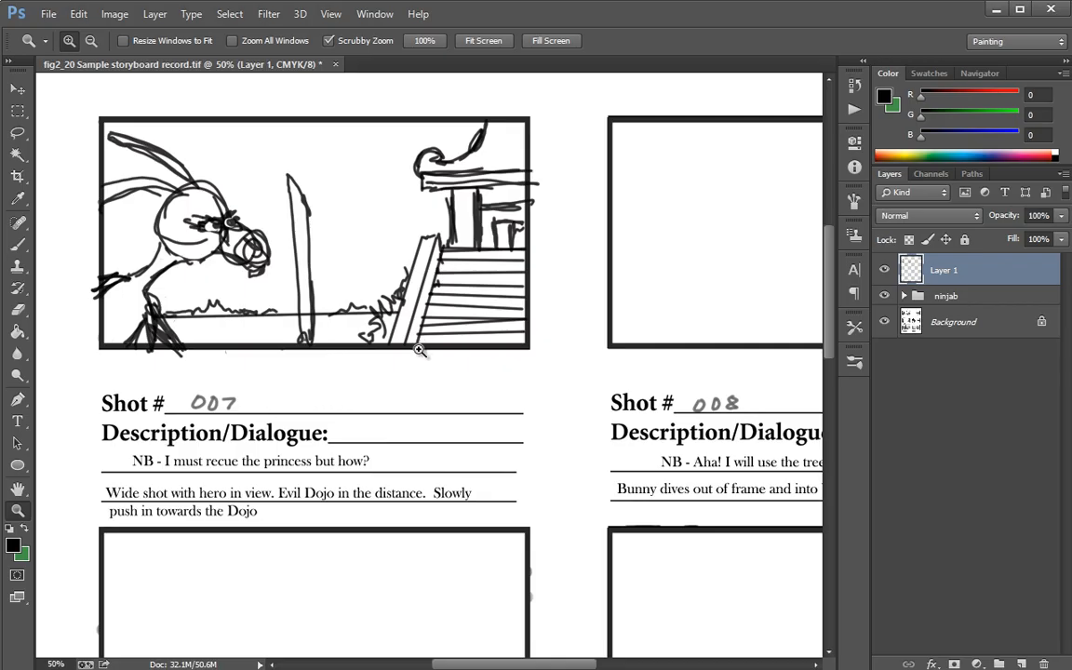
click(295, 288)
click(290, 265)
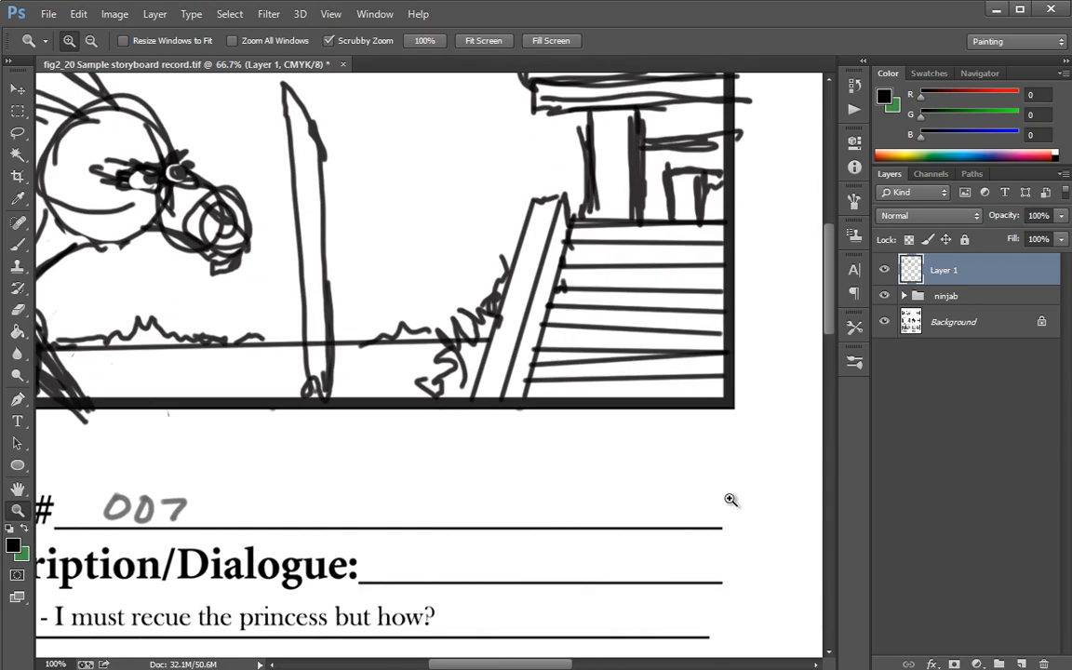
drag(482, 661, 451, 661)
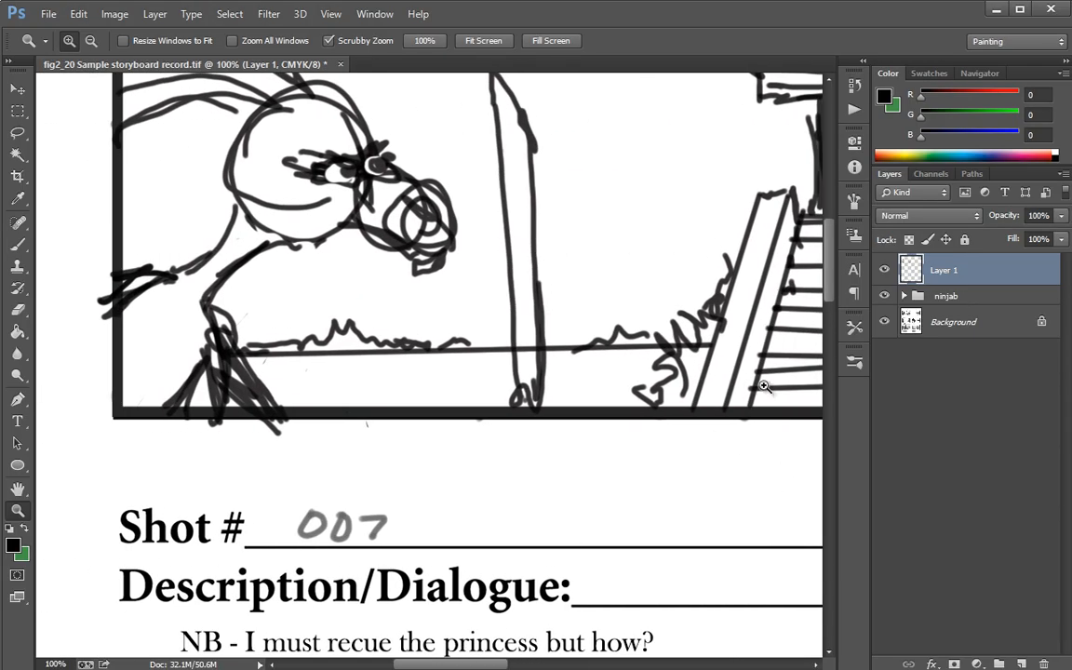
drag(829, 282, 825, 224)
click(357, 413)
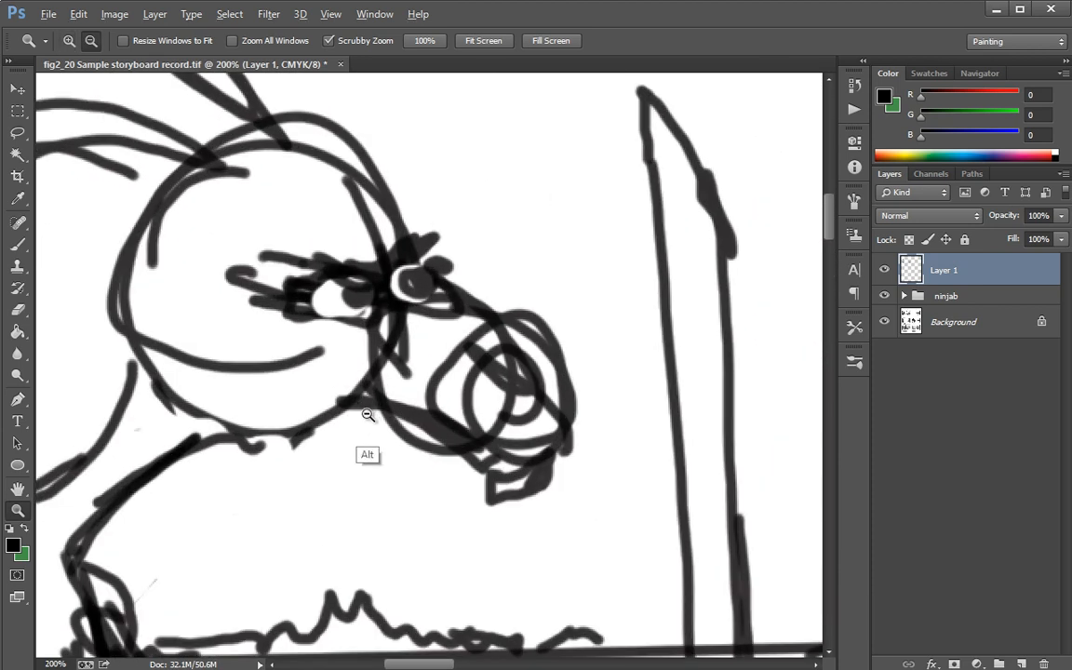
alt+click(368, 411)
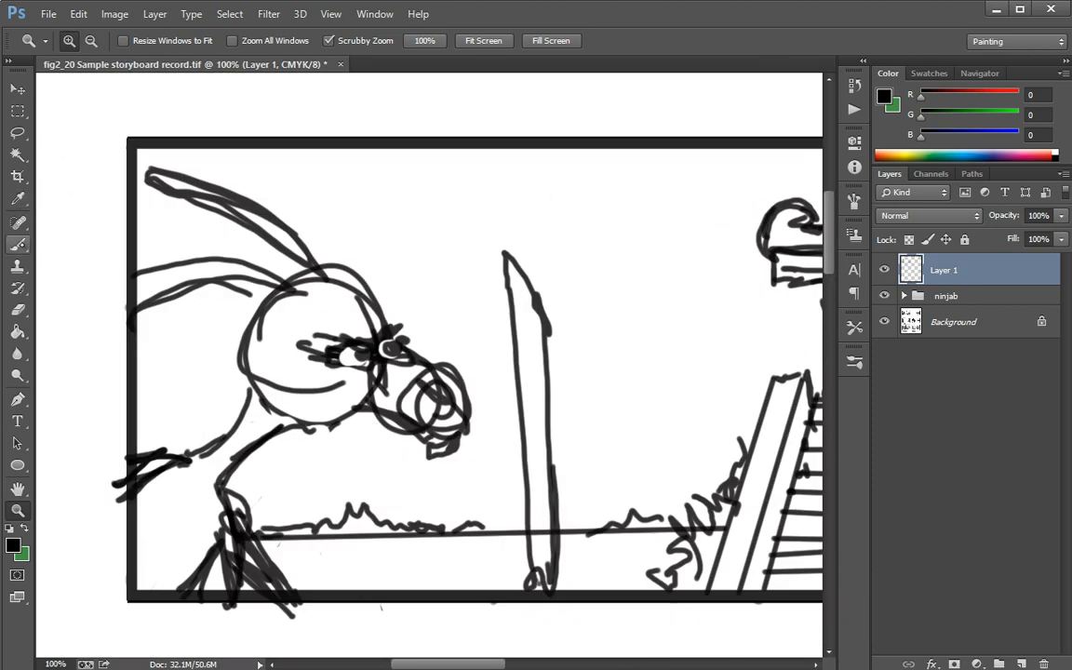
click(18, 244)
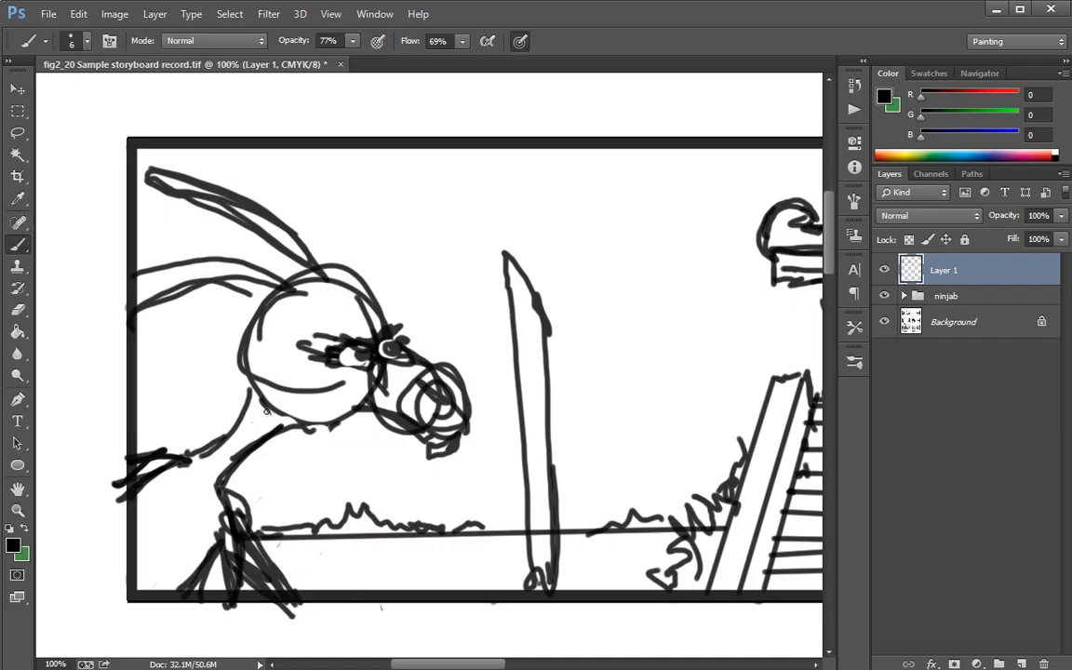
key(bracketright)
key(bracketright)
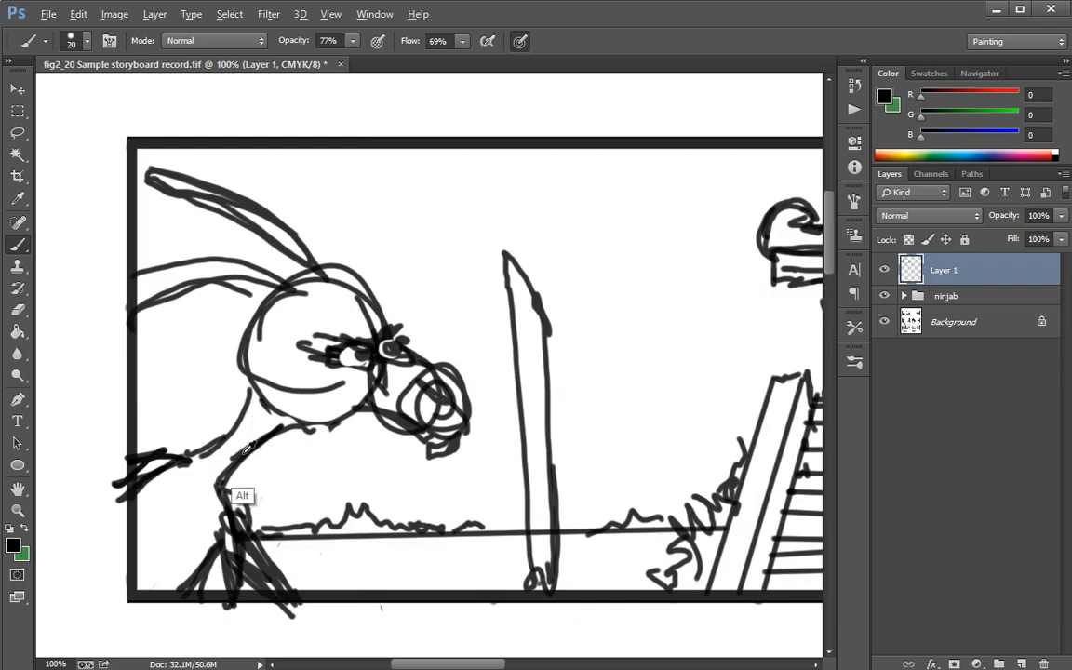
alt+click(231, 455)
mouse_move(248, 361)
mouse_down()
mouse_move(260, 316)
mouse_move(264, 376)
mouse_move(251, 354)
mouse_move(279, 325)
mouse_move(321, 339)
mouse_move(368, 378)
mouse_move(270, 377)
mouse_move(283, 353)
mouse_move(211, 463)
mouse_move(189, 476)
mouse_move(167, 457)
mouse_move(183, 506)
mouse_move(163, 437)
mouse_move(186, 423)
mouse_move(190, 470)
mouse_move(206, 458)
mouse_move(198, 453)
mouse_move(237, 370)
mouse_move(228, 321)
mouse_move(279, 372)
mouse_move(244, 302)
mouse_up()
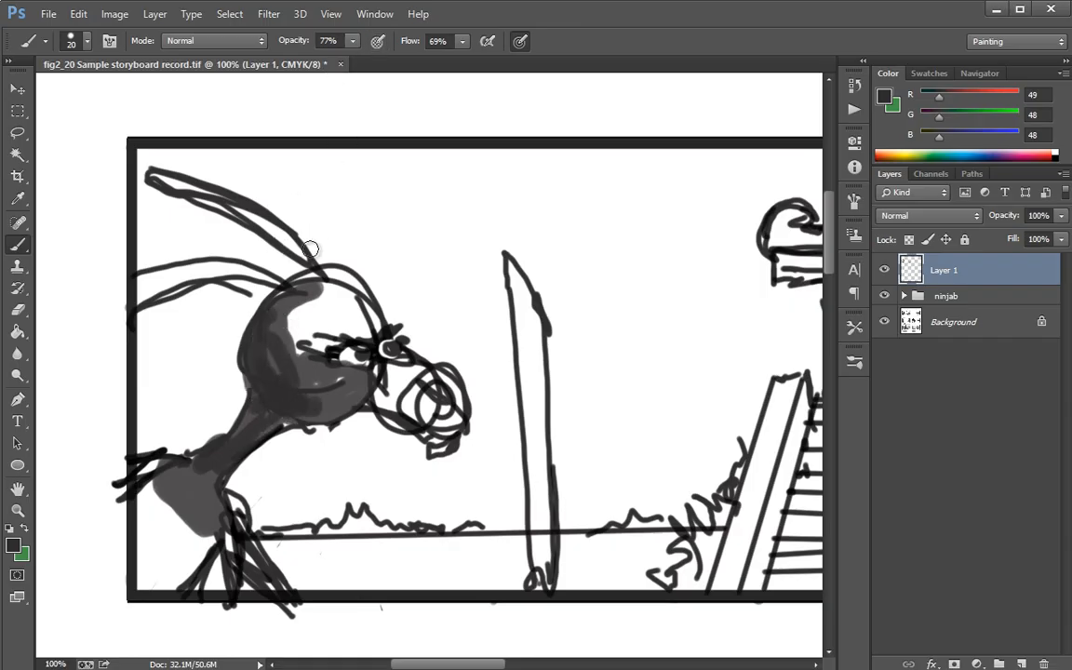
Step: Fill the rest of the bunny's face, both ears, the body and the arm with the same dark gray
mouse_move(302, 256)
mouse_down()
mouse_move(309, 395)
mouse_move(292, 383)
mouse_move(292, 372)
mouse_move(338, 406)
mouse_up()
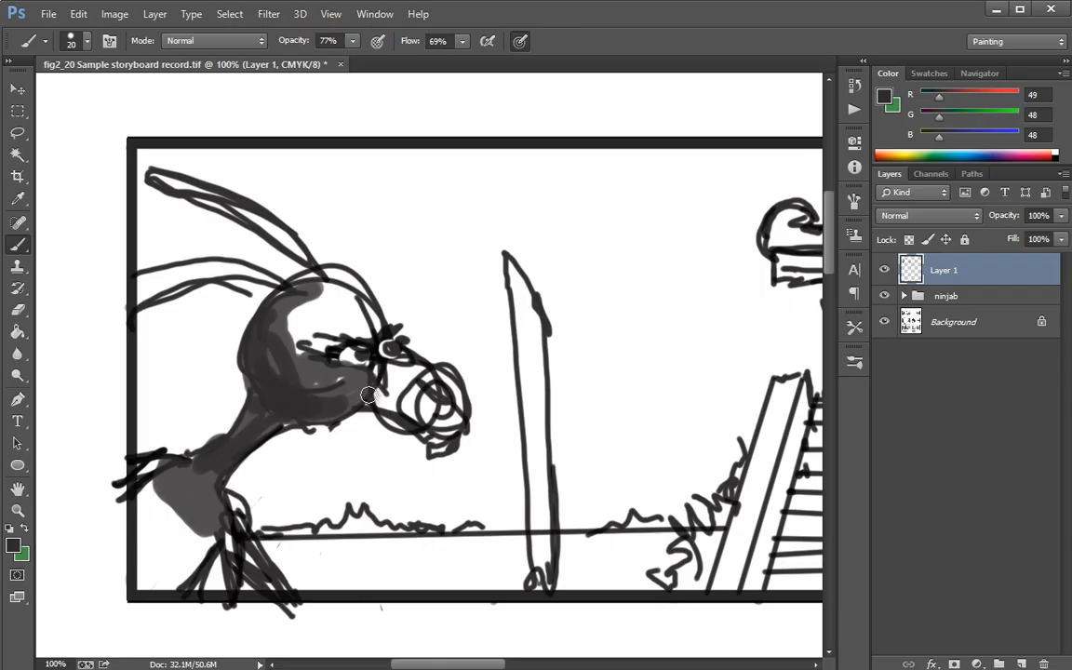
mouse_move(369, 393)
mouse_down()
mouse_move(390, 395)
mouse_move(395, 368)
mouse_move(344, 335)
mouse_move(361, 325)
mouse_move(336, 359)
mouse_move(396, 401)
mouse_up()
mouse_move(274, 253)
mouse_down()
mouse_move(279, 298)
mouse_move(307, 274)
mouse_move(362, 332)
mouse_move(289, 249)
mouse_move(261, 321)
mouse_move(267, 253)
mouse_move(141, 159)
mouse_move(251, 209)
mouse_move(317, 277)
mouse_move(123, 262)
mouse_move(154, 291)
mouse_move(139, 249)
mouse_move(154, 245)
mouse_up()
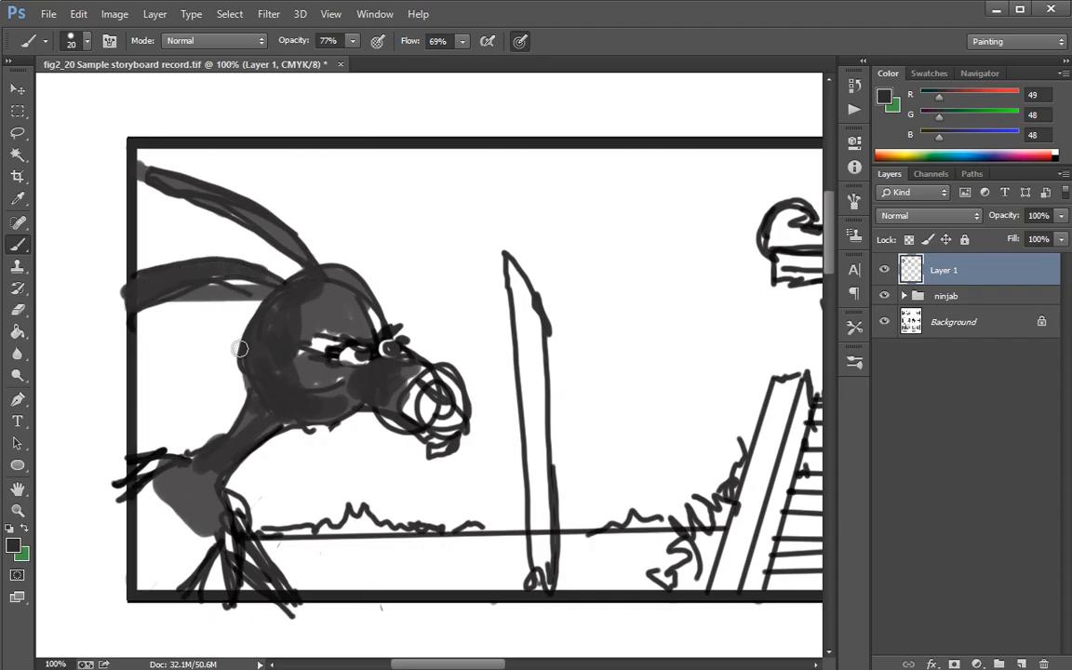
mouse_move(303, 306)
mouse_down()
mouse_move(269, 298)
mouse_move(265, 333)
mouse_move(344, 368)
mouse_move(259, 353)
mouse_move(307, 415)
mouse_move(237, 410)
mouse_move(195, 456)
mouse_move(161, 457)
mouse_move(220, 535)
mouse_up()
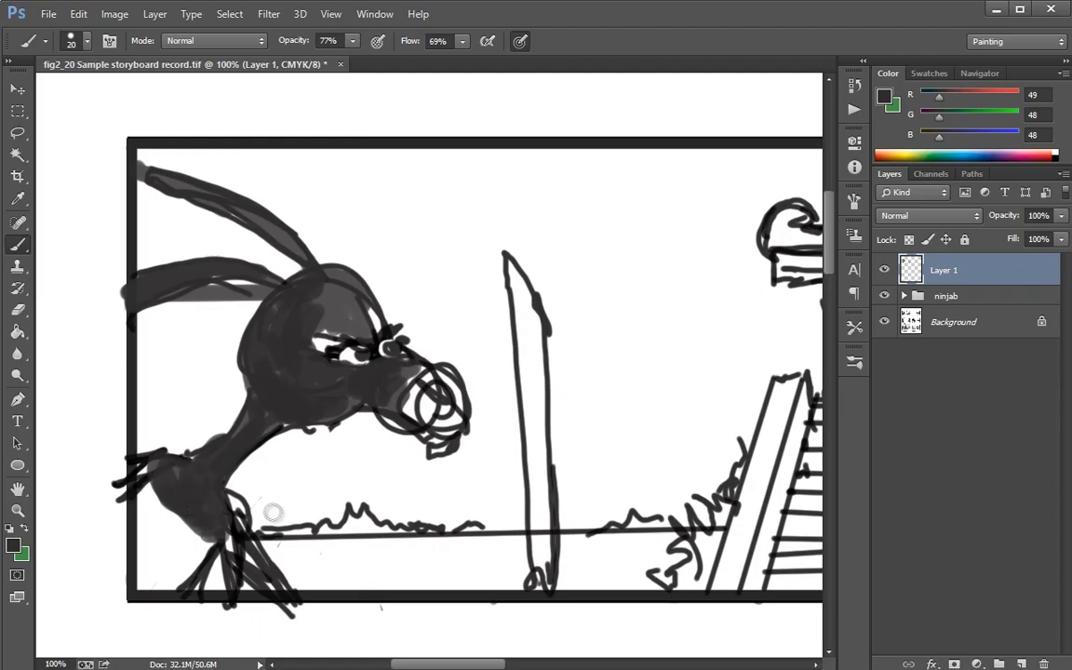
mouse_move(150, 495)
mouse_down()
mouse_move(156, 558)
mouse_move(164, 488)
mouse_move(197, 582)
mouse_move(213, 522)
mouse_move(270, 577)
mouse_move(234, 534)
mouse_move(224, 493)
mouse_up()
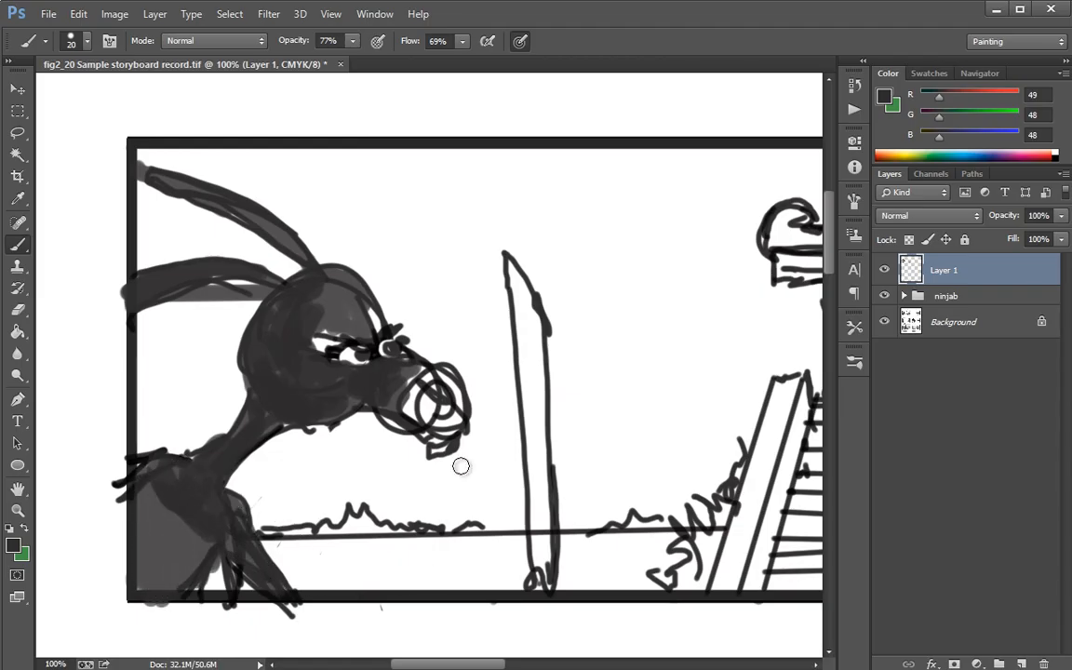
Step: Erase the construction circles inside the bunny's snout to leave it white, and clean up the edge of the brow
key(e)
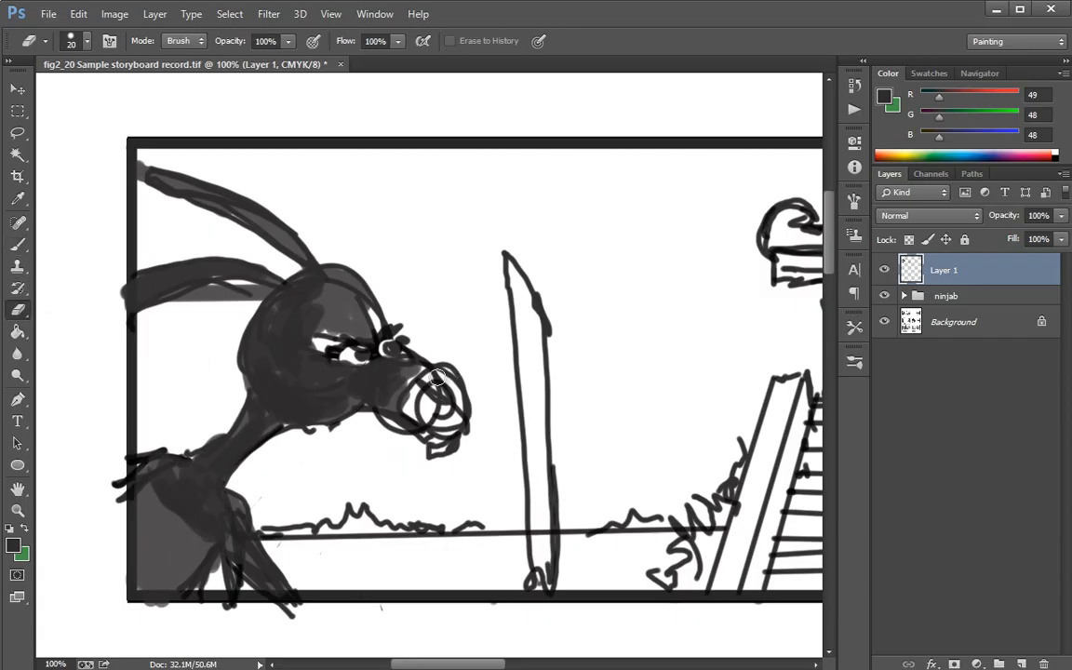
mouse_move(421, 385)
mouse_down()
mouse_move(422, 413)
mouse_move(434, 384)
mouse_move(447, 396)
mouse_move(414, 445)
mouse_up()
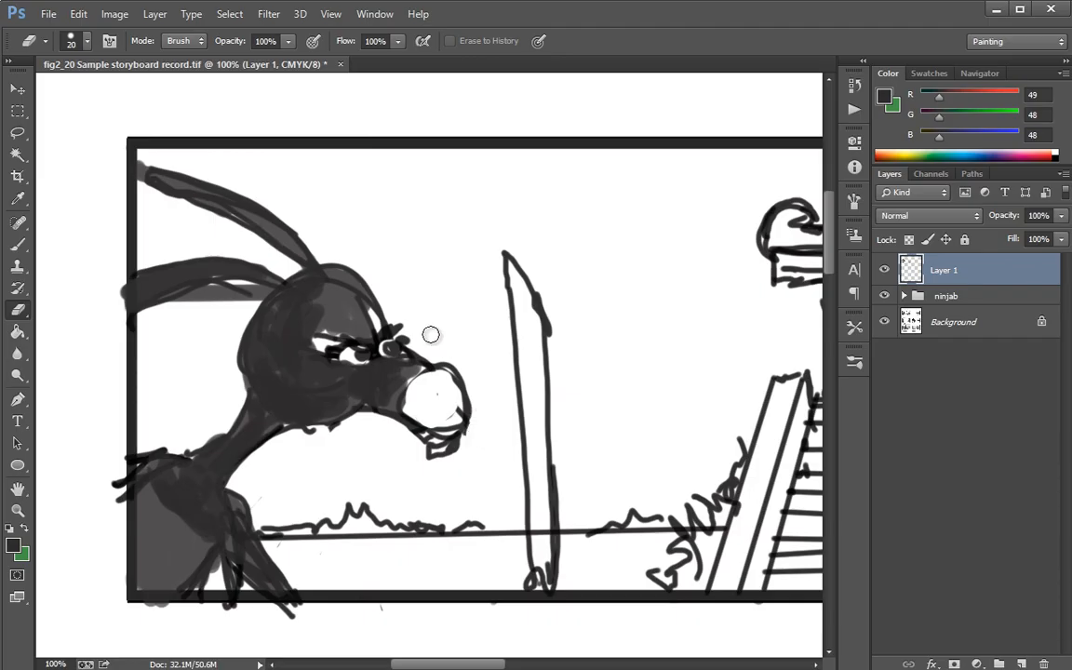
drag(417, 341, 401, 317)
key(alt)
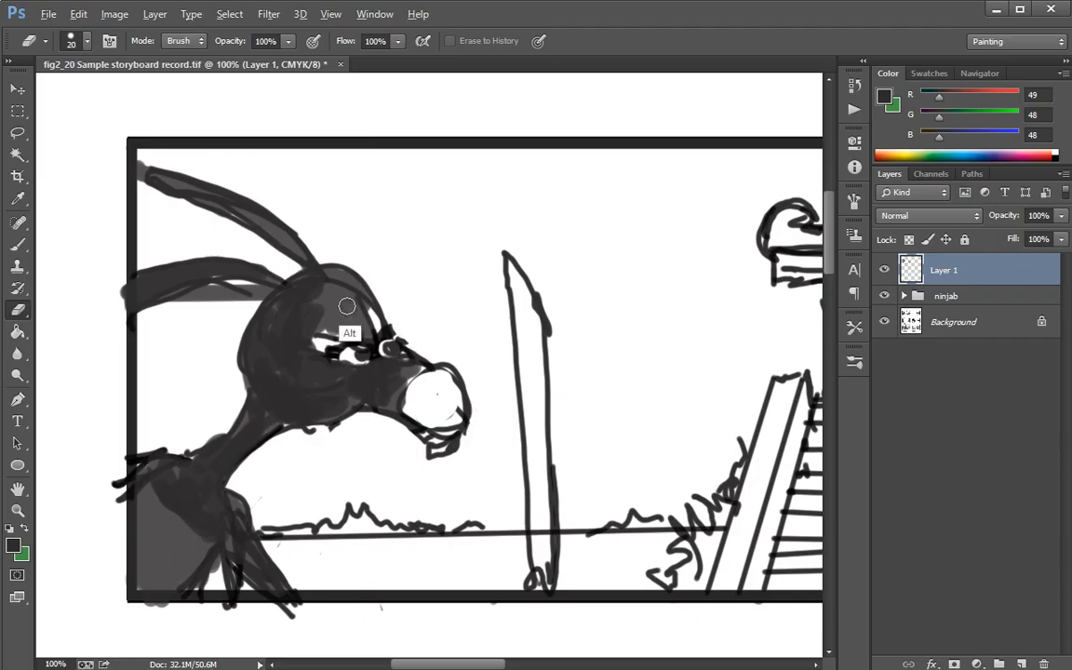
Step: Paint over the bunny's old eyes in dark gray and erase the excess shading beneath the lower ear
click(16, 245)
mouse_move(328, 352)
mouse_down()
mouse_move(321, 327)
mouse_move(355, 331)
mouse_move(352, 309)
mouse_move(342, 296)
mouse_move(299, 294)
mouse_up()
key(e)
mouse_move(233, 270)
mouse_down()
mouse_move(222, 294)
mouse_move(179, 302)
mouse_move(233, 256)
mouse_up()
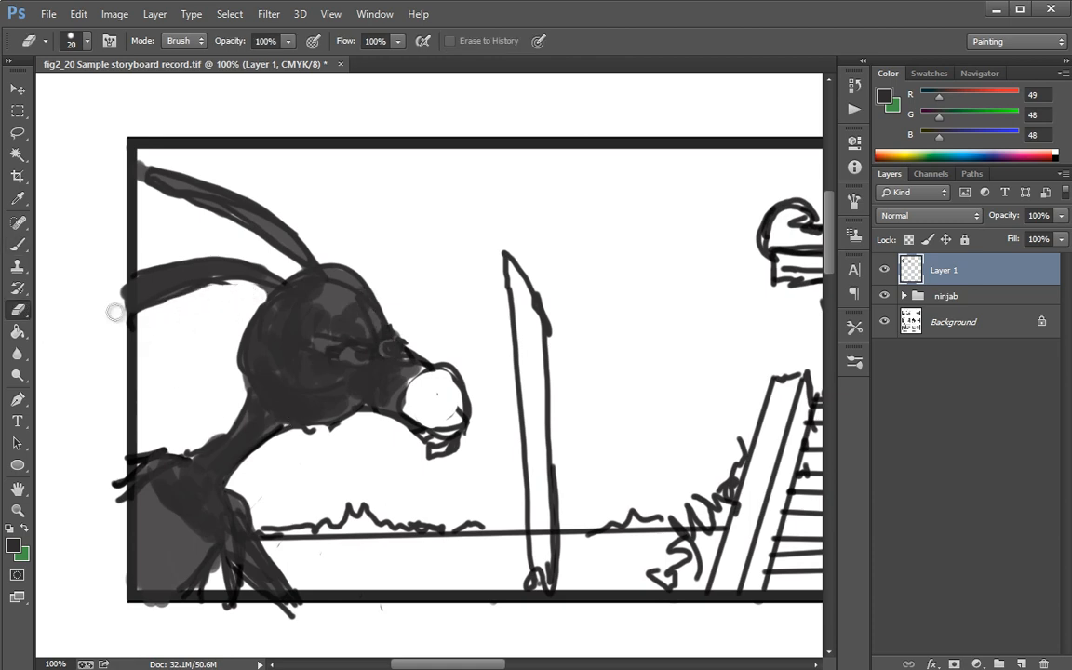
Step: Erase two clean white eye shapes out of the bunny's dark face with a 10 px eraser
click(17, 244)
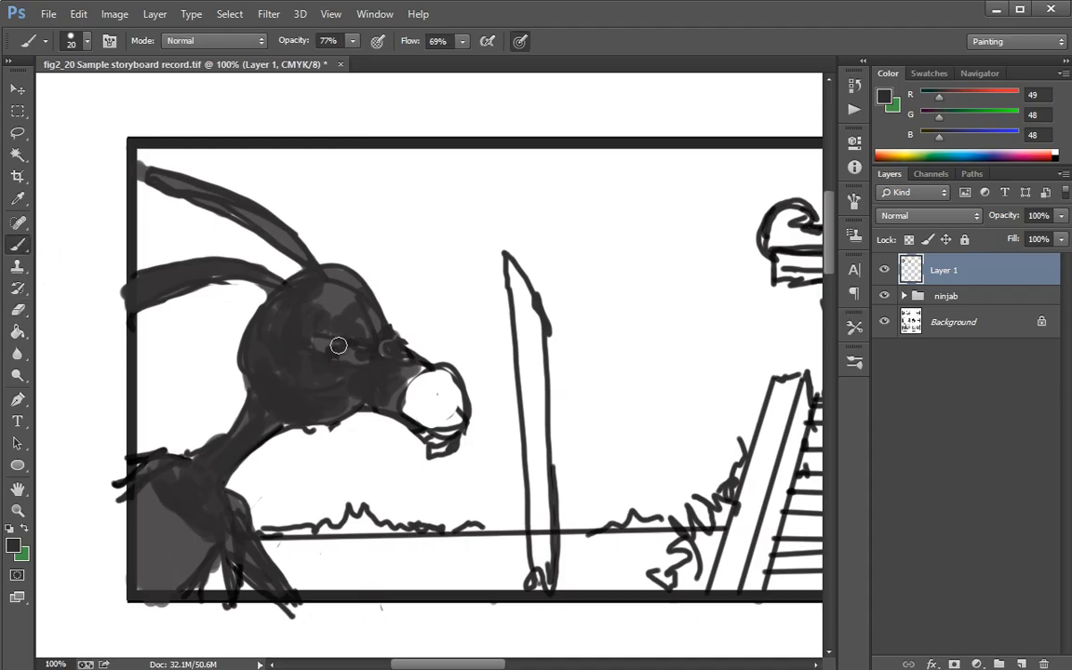
key(bracketright)
click(18, 309)
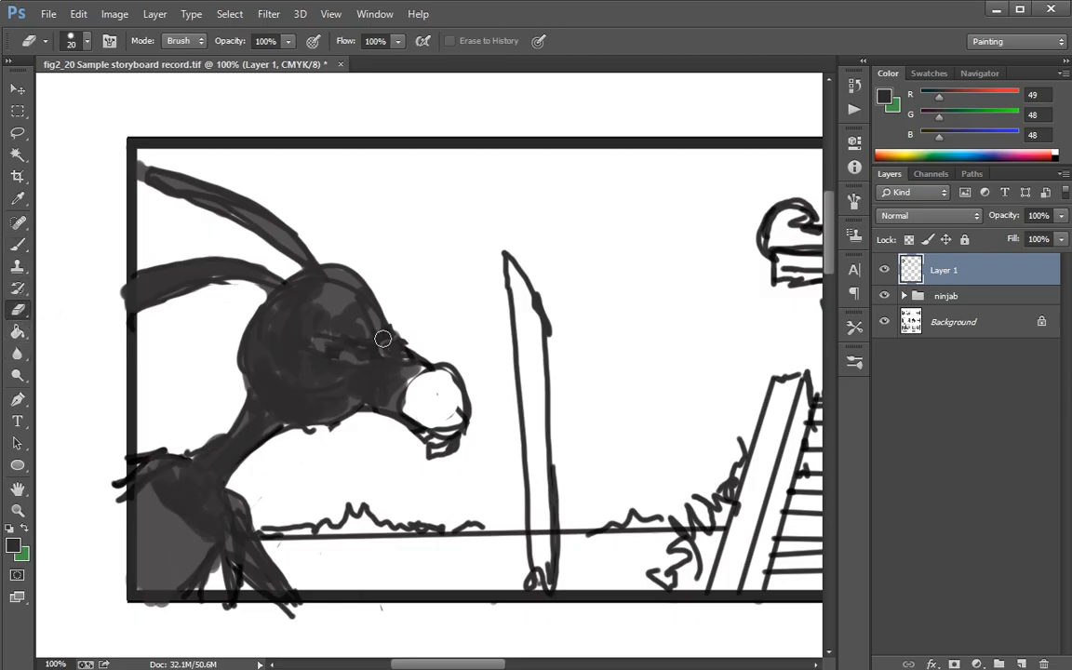
key(bracketleft)
key(bracketleft)
mouse_move(335, 342)
mouse_down()
mouse_move(323, 348)
mouse_move(354, 359)
mouse_up()
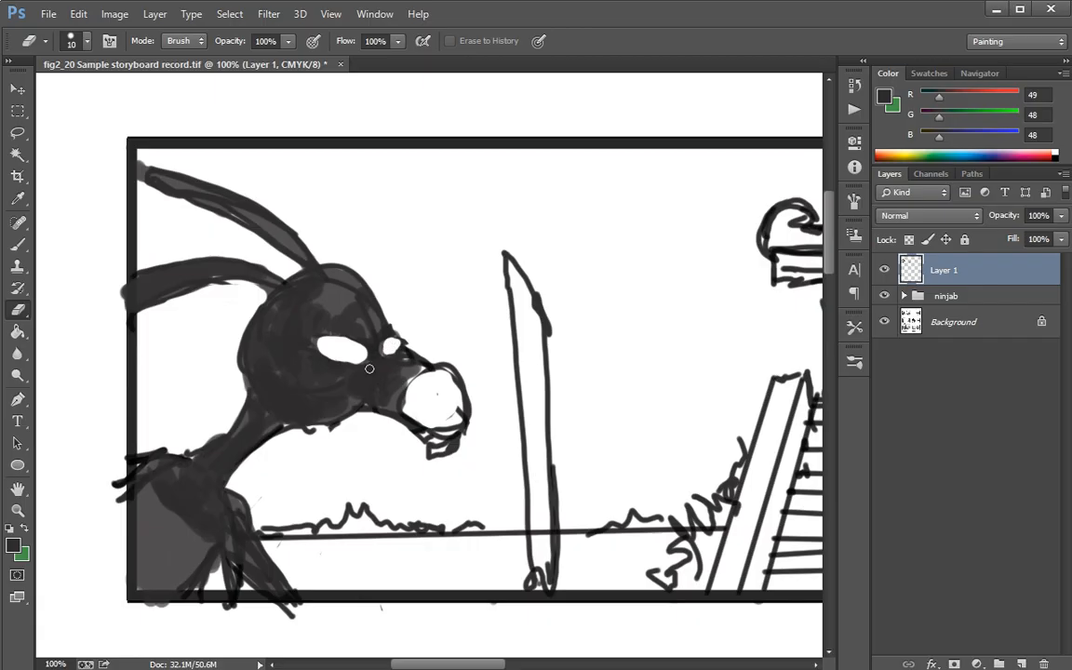
key(alt)
alt+click(149, 454)
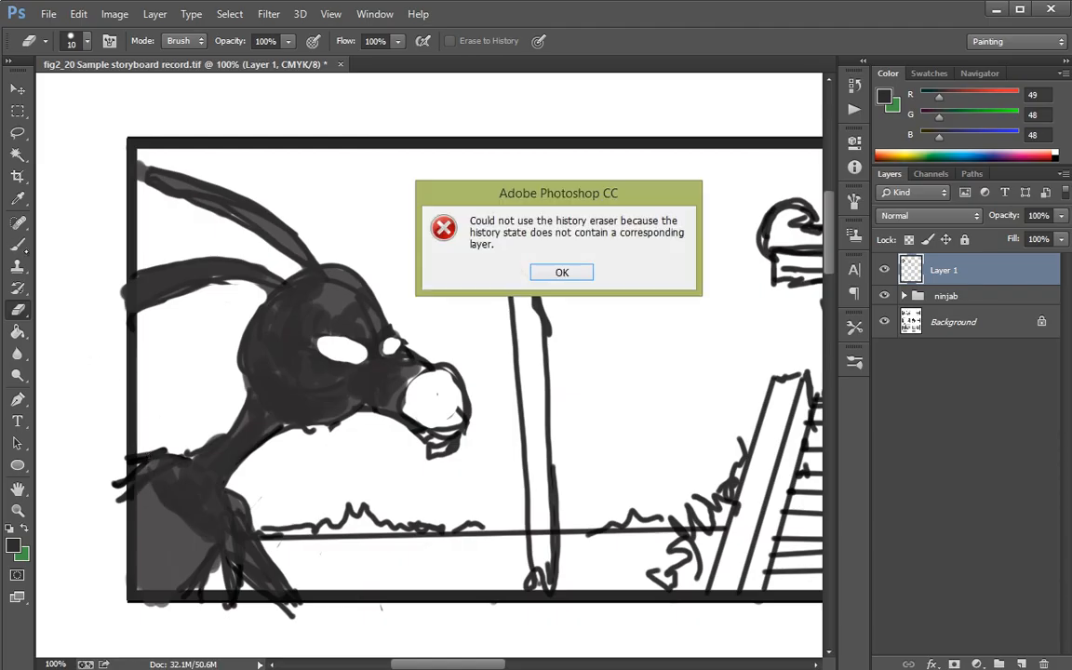
click(537, 271)
Step: Paint the bunny's pupils and nose tip black with a 9 px brush at 100% opacity, retouching around the far eye in dark gray
click(17, 244)
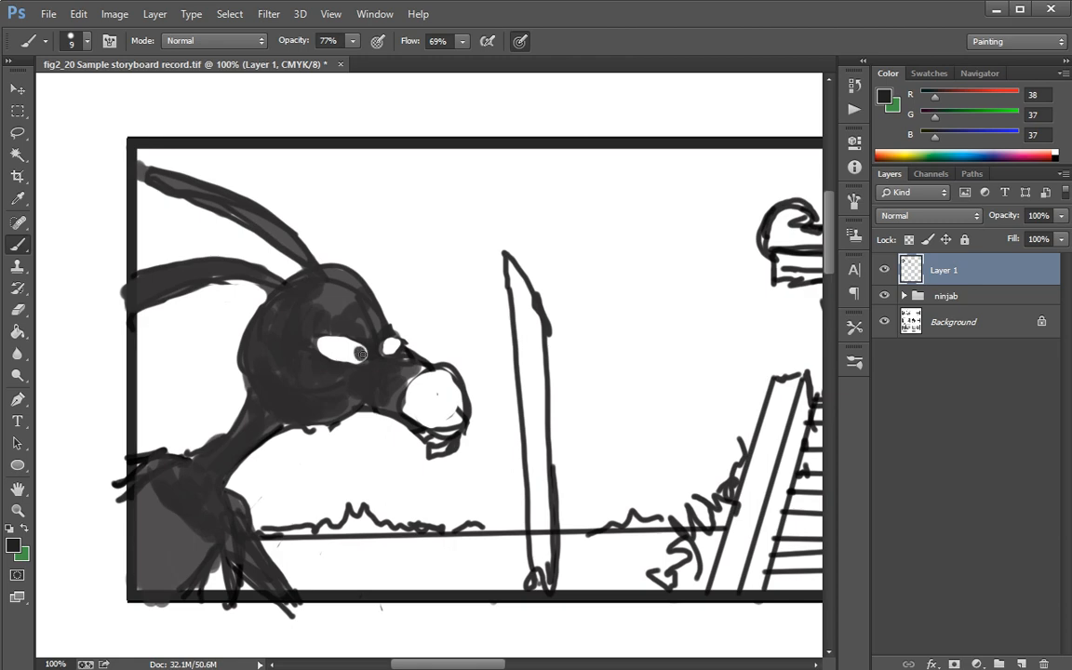
click(353, 41)
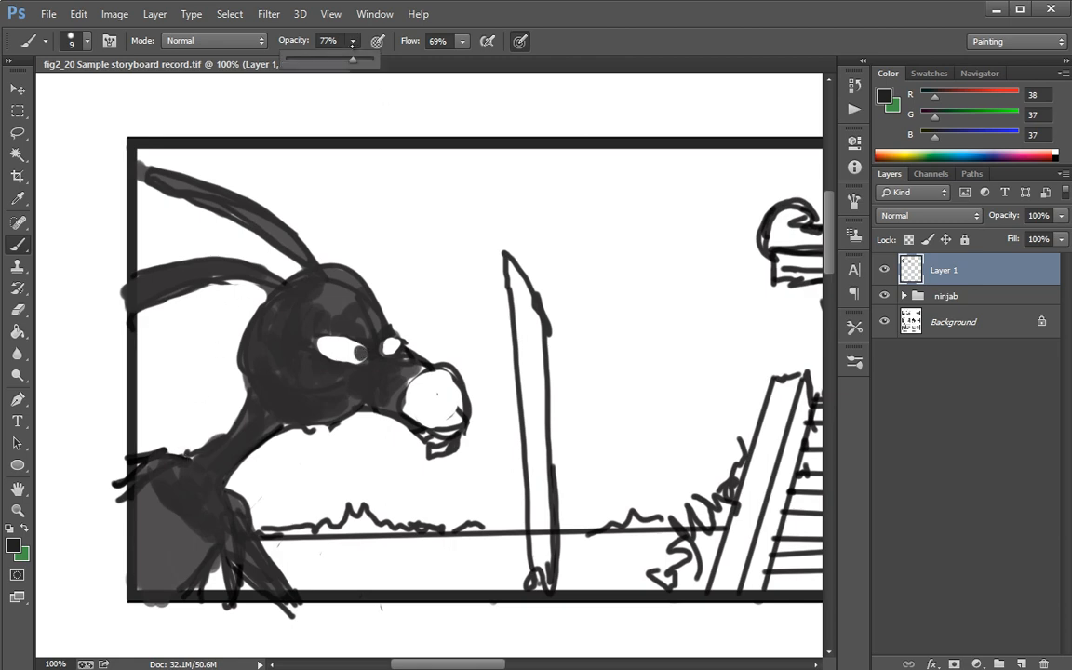
click(362, 353)
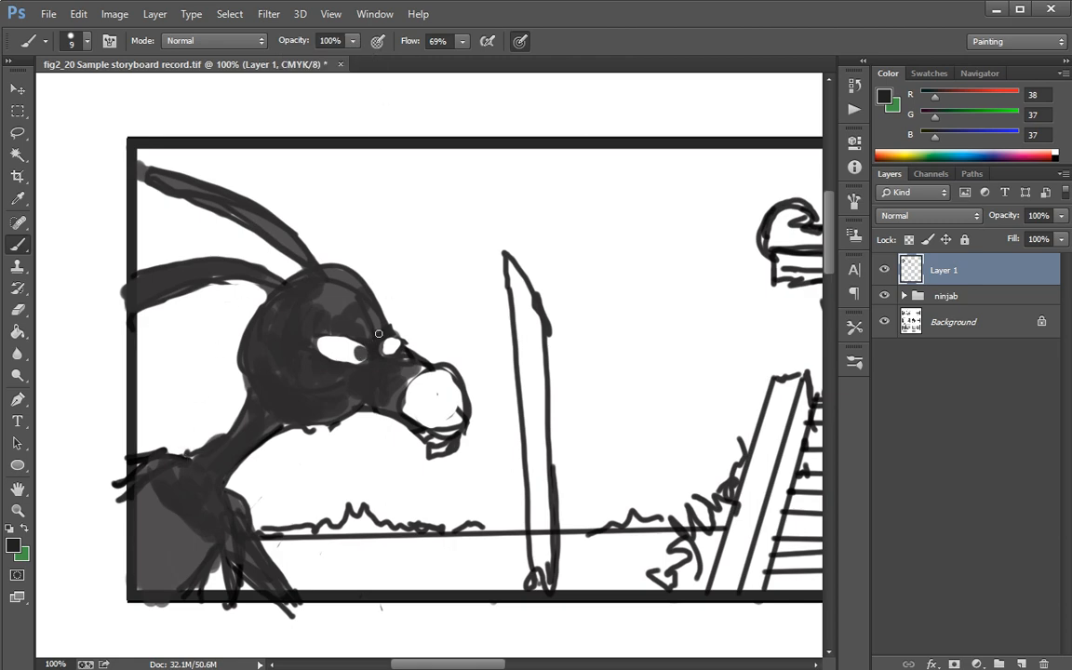
click(927, 159)
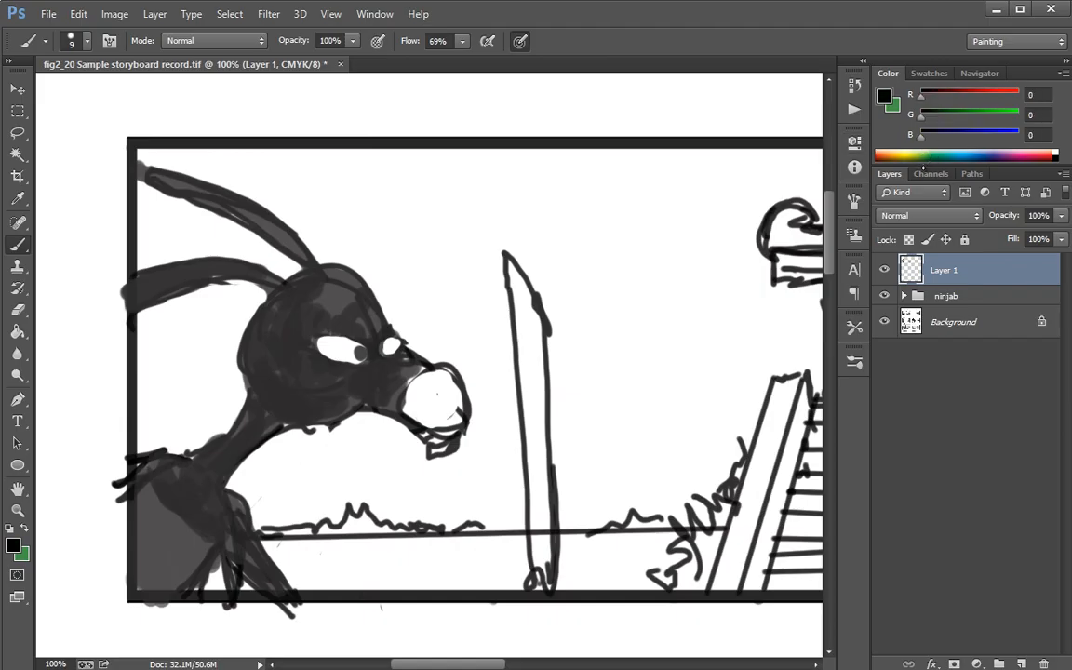
alt+click(380, 346)
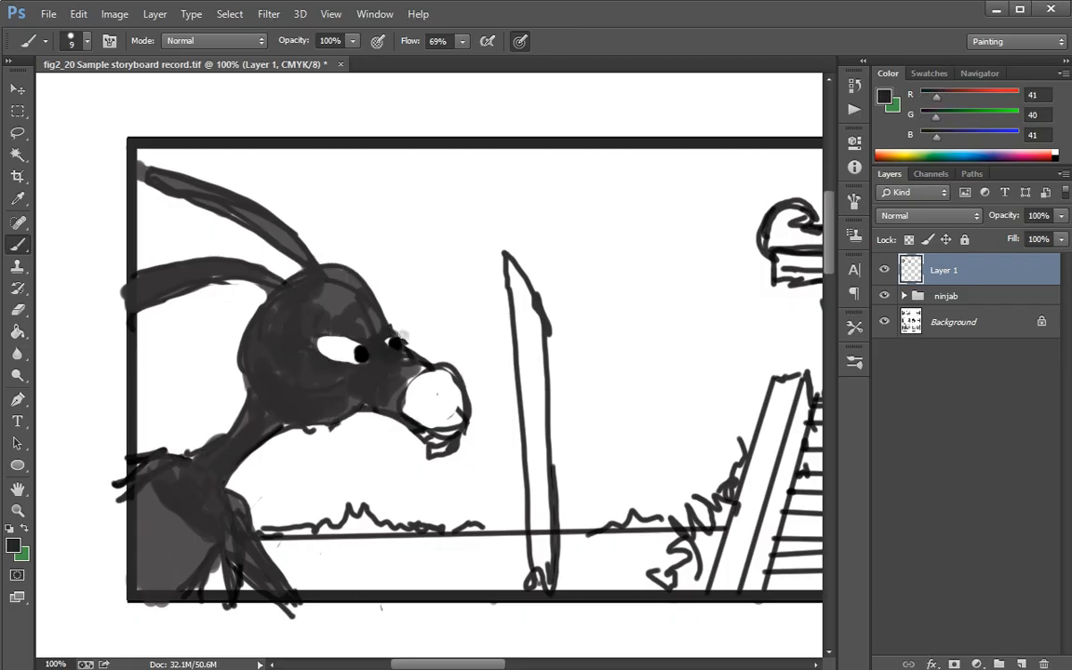
alt+click(361, 351)
mouse_move(453, 388)
mouse_down()
mouse_move(469, 386)
mouse_move(459, 398)
mouse_up()
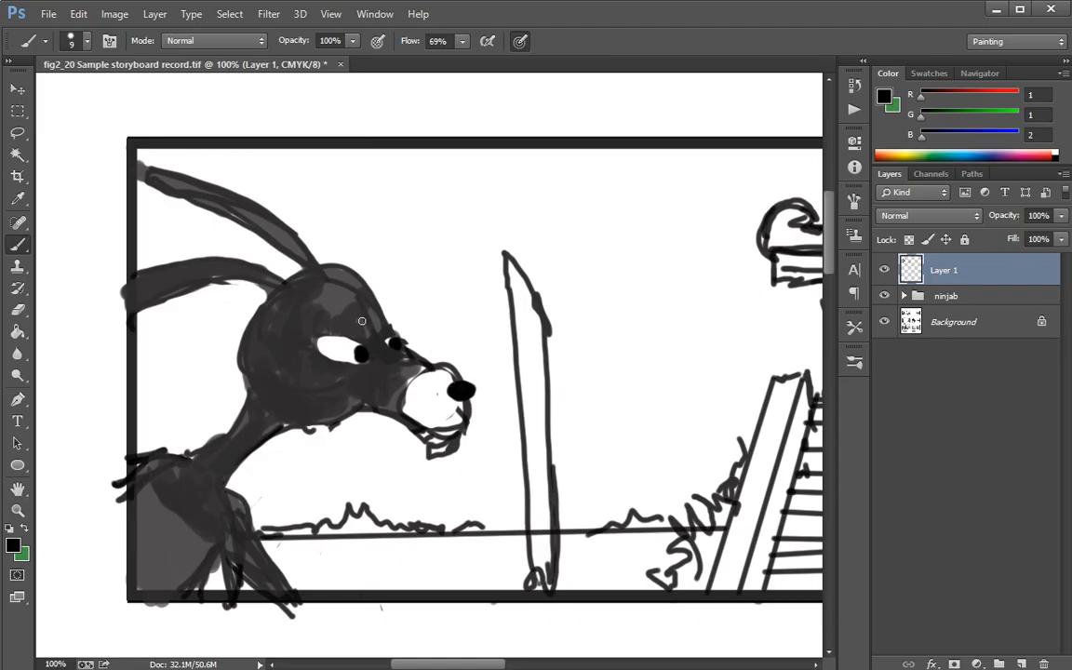
Step: Outline the back of the head, jaw, neck and angry brow in black, and retouch the neck with sampled dark gray
drag(255, 316, 257, 371)
mouse_move(289, 430)
mouse_down()
mouse_move(340, 425)
mouse_move(353, 410)
mouse_move(447, 436)
mouse_up()
mouse_move(318, 334)
mouse_down()
mouse_move(368, 353)
mouse_move(399, 343)
mouse_up()
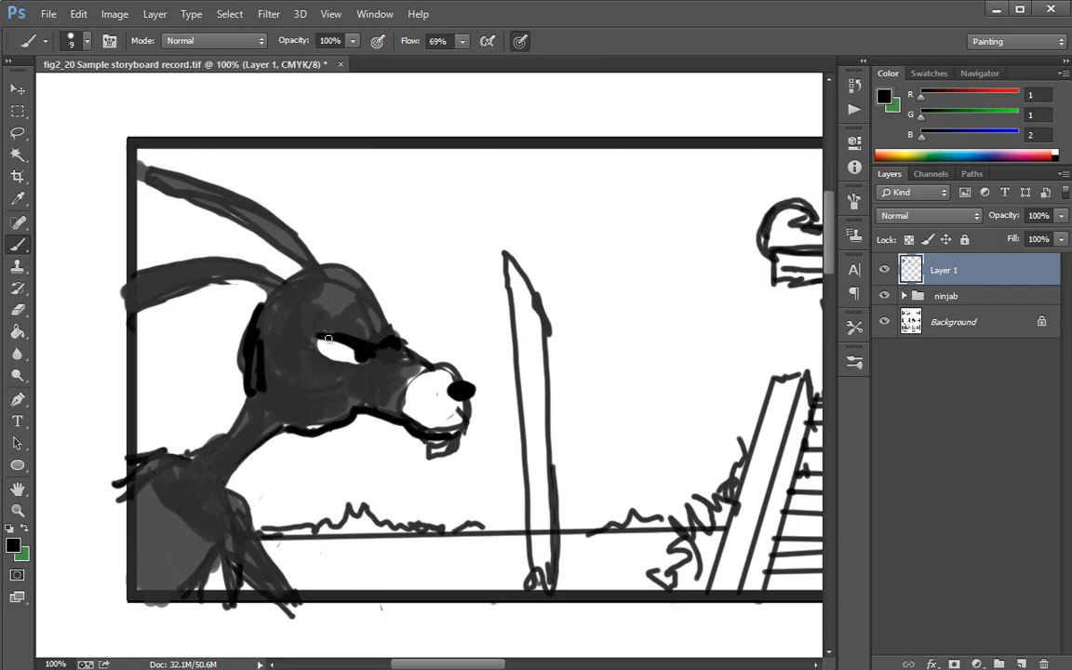
alt+click(272, 414)
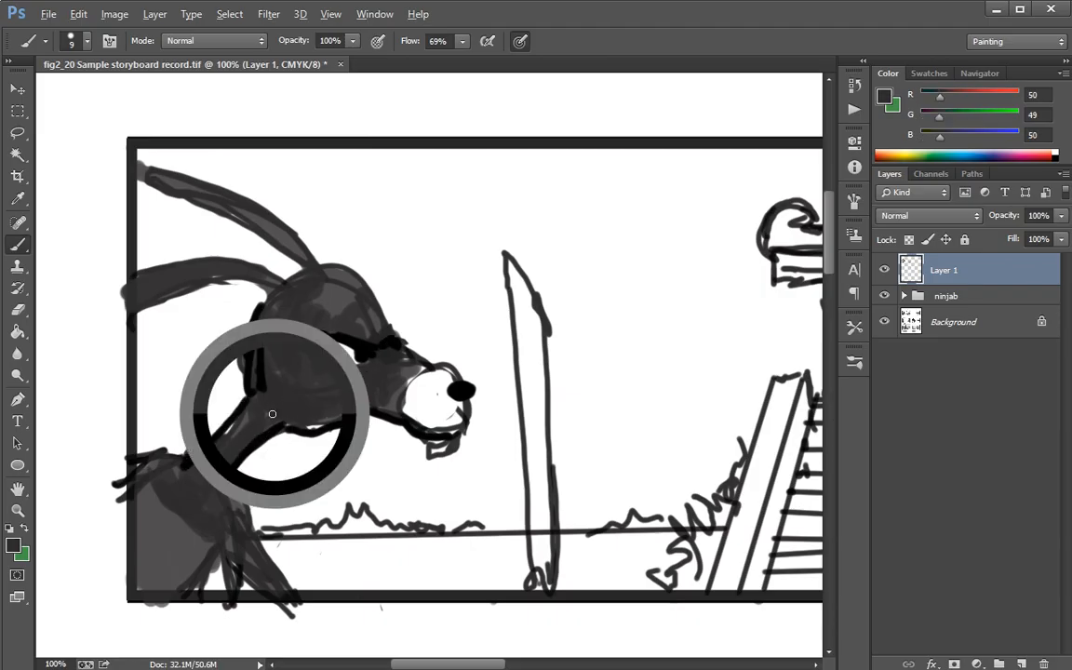
drag(213, 476, 206, 448)
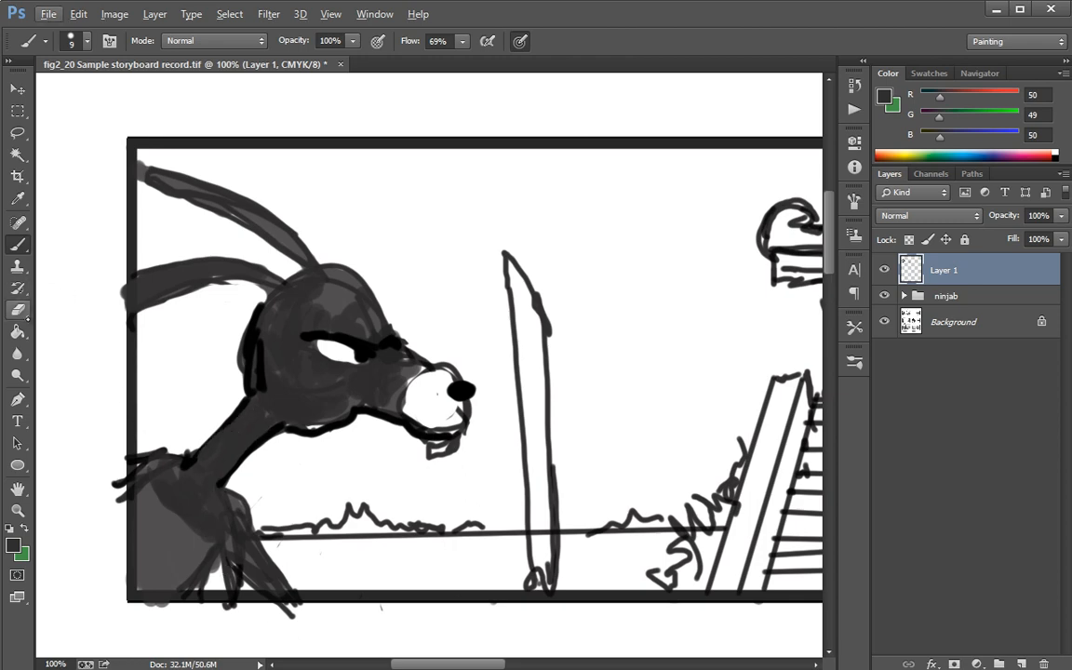
Step: Erase the stray strokes around the bunny's arm and outside the lower and left edges of shot 007's frame
key(e)
mouse_move(227, 570)
mouse_down()
mouse_move(205, 558)
mouse_move(191, 577)
mouse_move(223, 595)
mouse_up()
drag(289, 602, 275, 617)
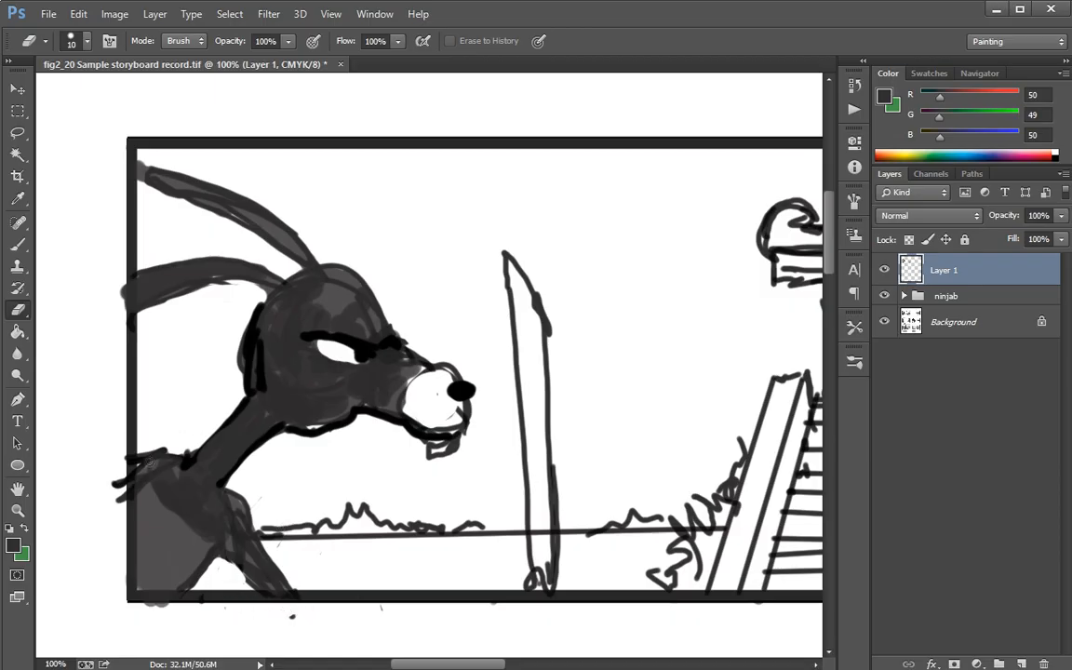
drag(124, 439, 124, 489)
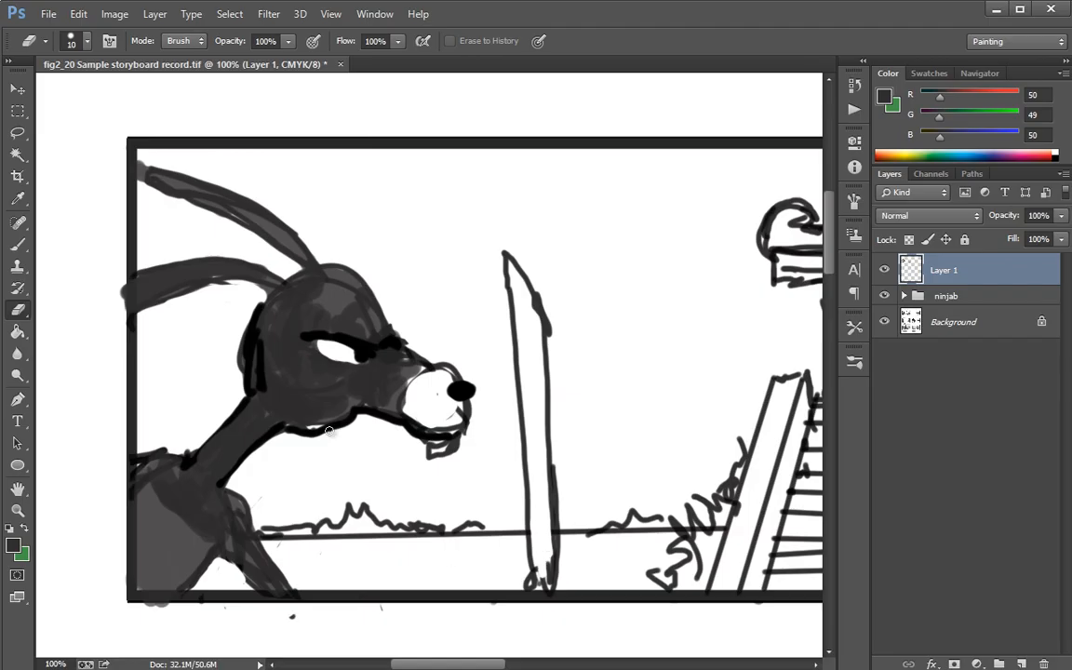
Step: Fill the upright sword blade with a medium gray of RGB 145, 138, 140
click(885, 97)
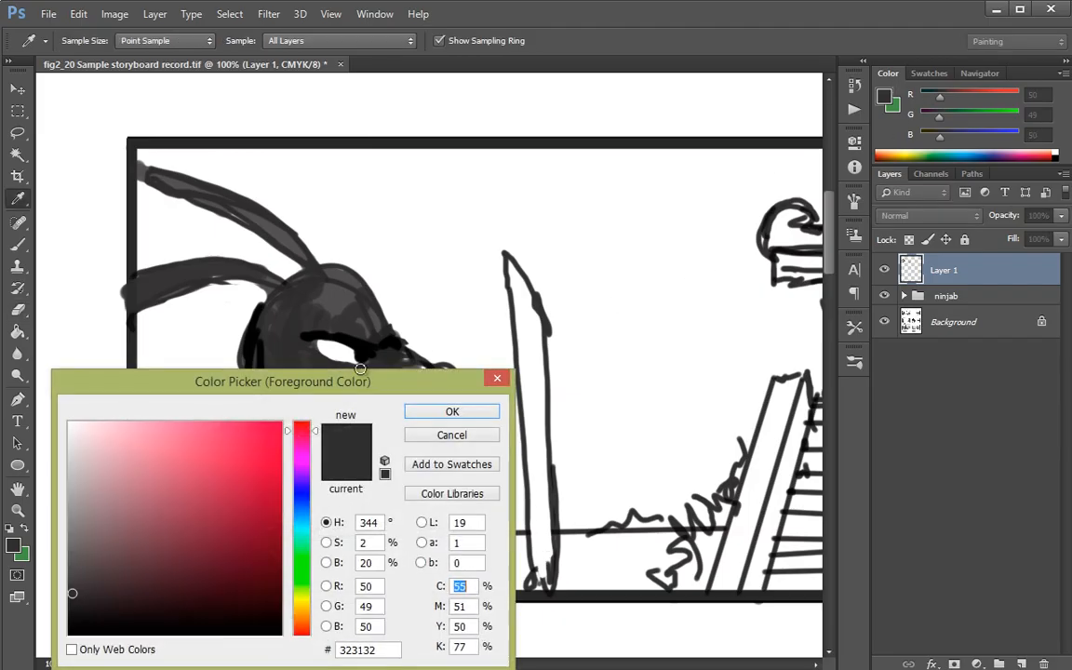
click(78, 513)
click(442, 412)
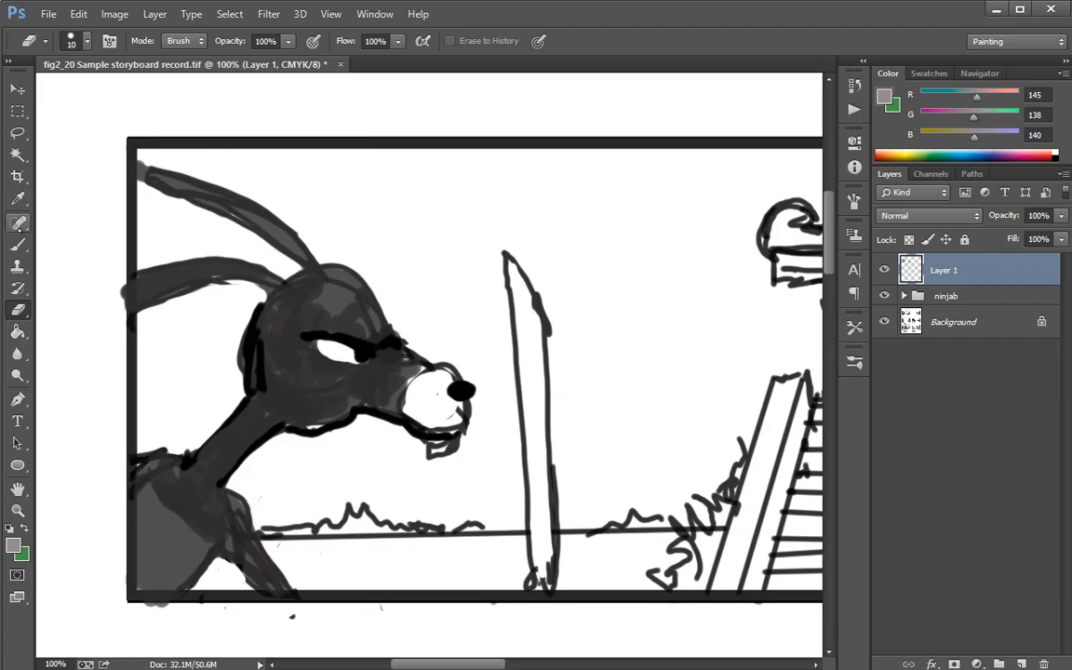
click(22, 244)
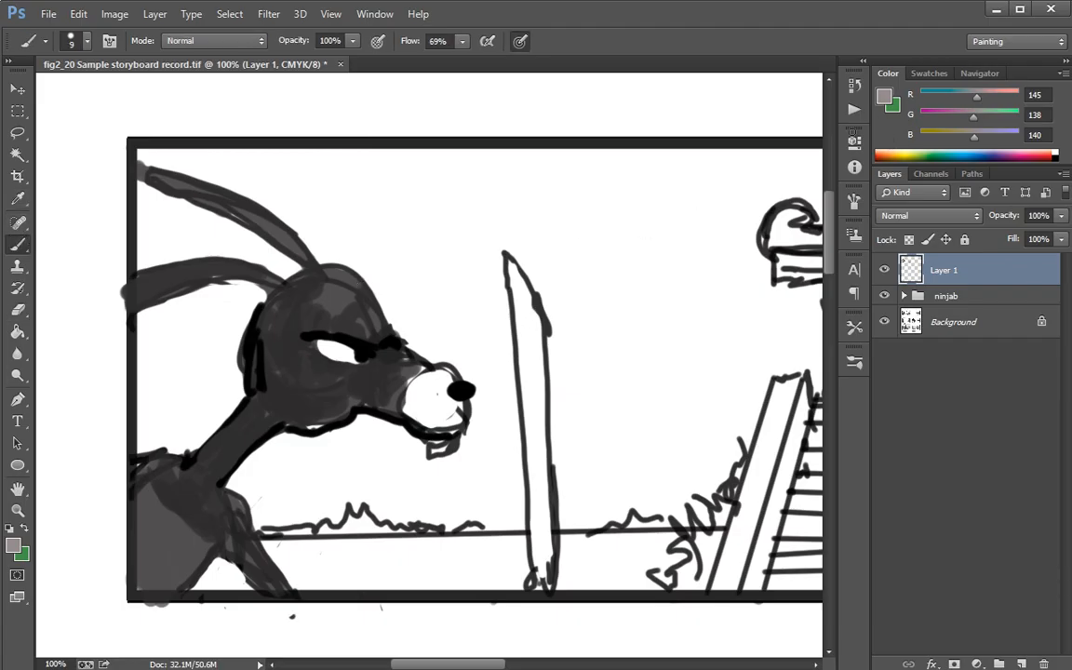
mouse_move(517, 276)
mouse_down()
mouse_move(526, 335)
mouse_move(508, 267)
mouse_move(538, 345)
mouse_move(536, 359)
mouse_move(521, 317)
mouse_move(538, 581)
mouse_move(537, 335)
mouse_move(539, 504)
mouse_up()
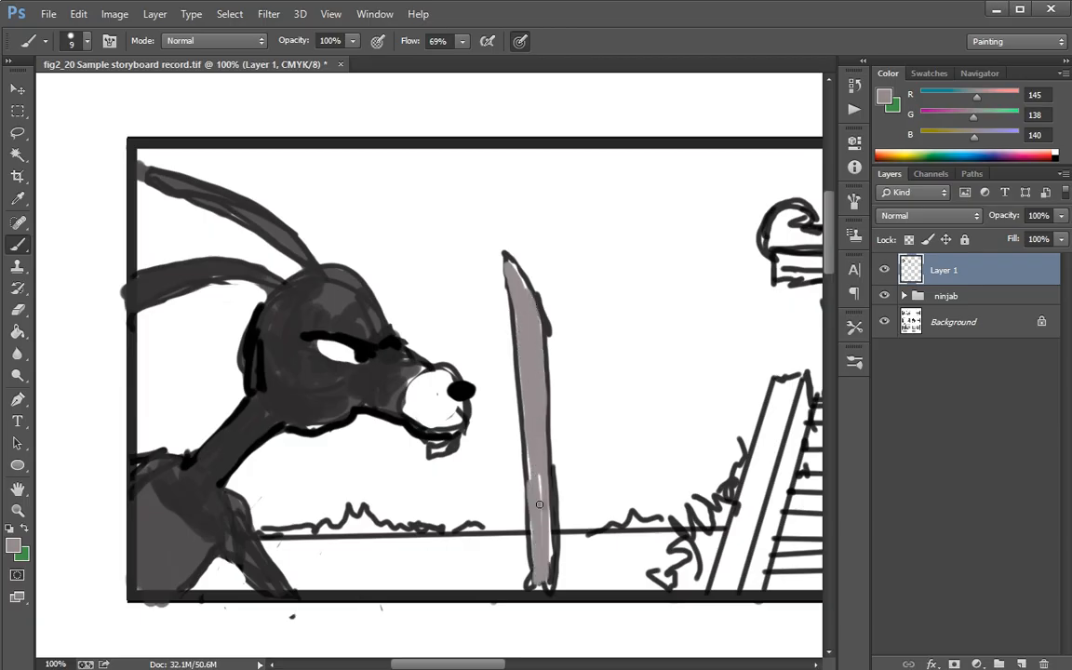
Step: Shade the horizon grass tufts, the bush beside the stairs and the dojo's pillar and beam with the 9 px gray brush
drag(268, 532, 448, 530)
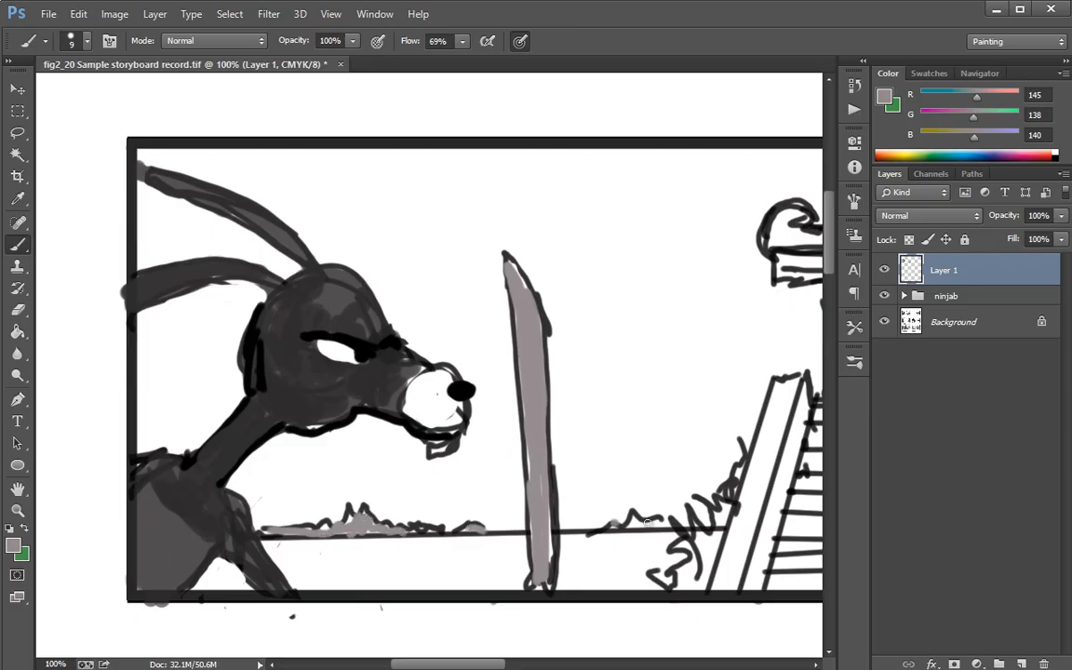
mouse_move(647, 523)
mouse_down()
mouse_move(666, 581)
mouse_move(685, 576)
mouse_move(683, 555)
mouse_move(702, 587)
mouse_move(710, 530)
mouse_move(727, 506)
mouse_move(712, 511)
mouse_move(737, 461)
mouse_up()
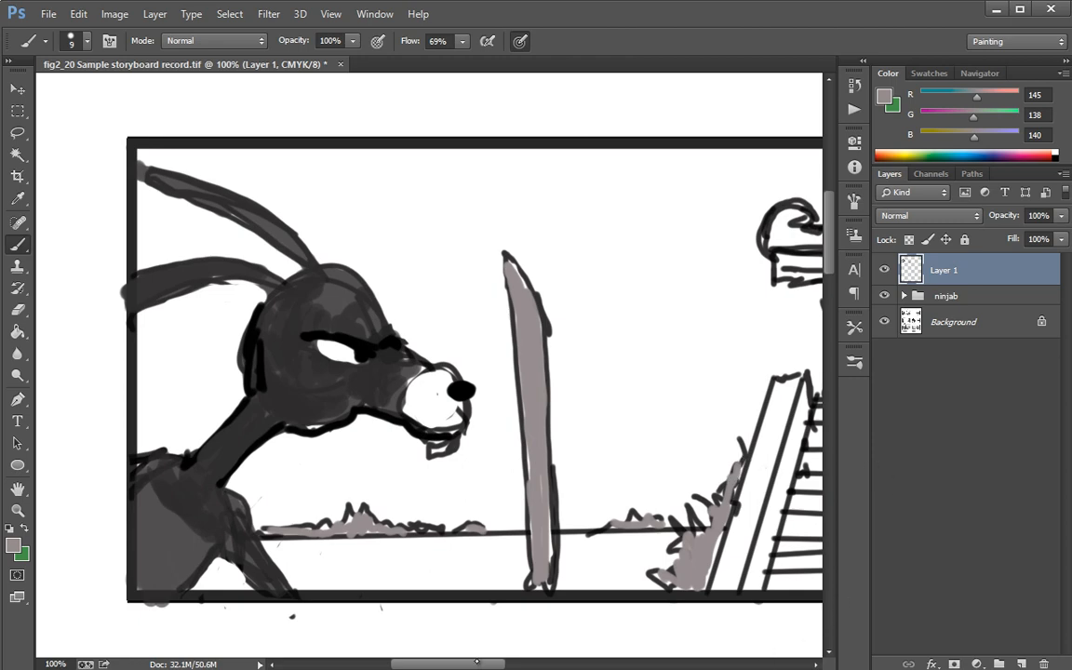
scroll(430, 596, right, 10)
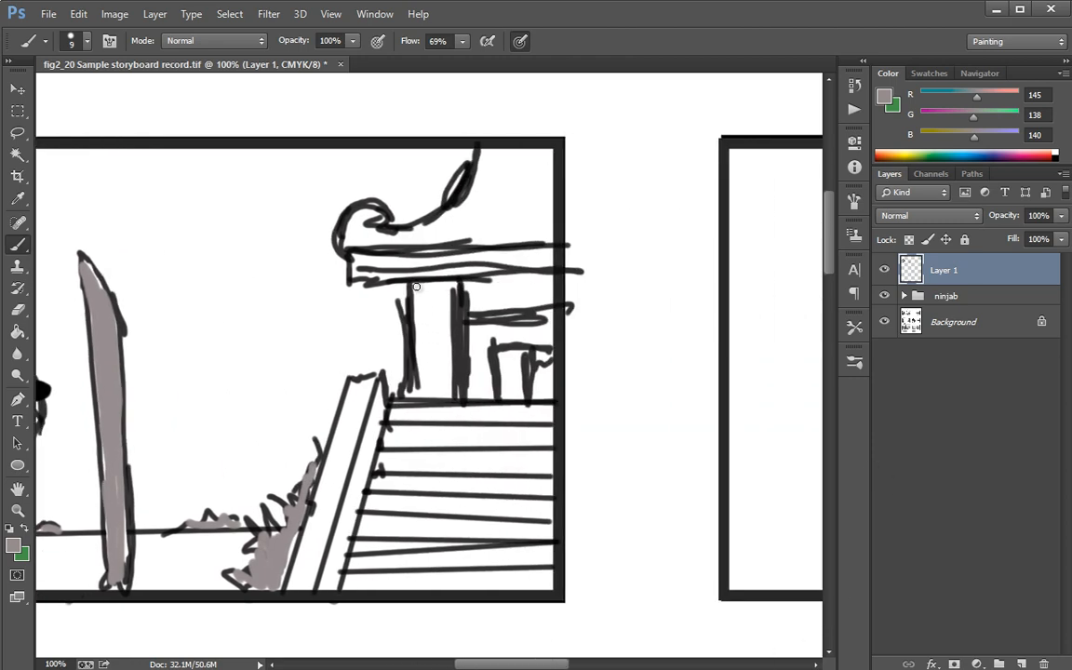
mouse_move(416, 285)
mouse_down()
mouse_move(419, 390)
mouse_move(452, 392)
mouse_move(452, 288)
mouse_move(416, 285)
mouse_move(432, 281)
mouse_move(411, 317)
mouse_move(426, 324)
mouse_move(421, 354)
mouse_move(448, 376)
mouse_up()
mouse_move(473, 292)
mouse_down()
mouse_move(552, 304)
mouse_move(540, 276)
mouse_move(466, 279)
mouse_move(534, 273)
mouse_move(536, 289)
mouse_move(507, 308)
mouse_move(520, 274)
mouse_up()
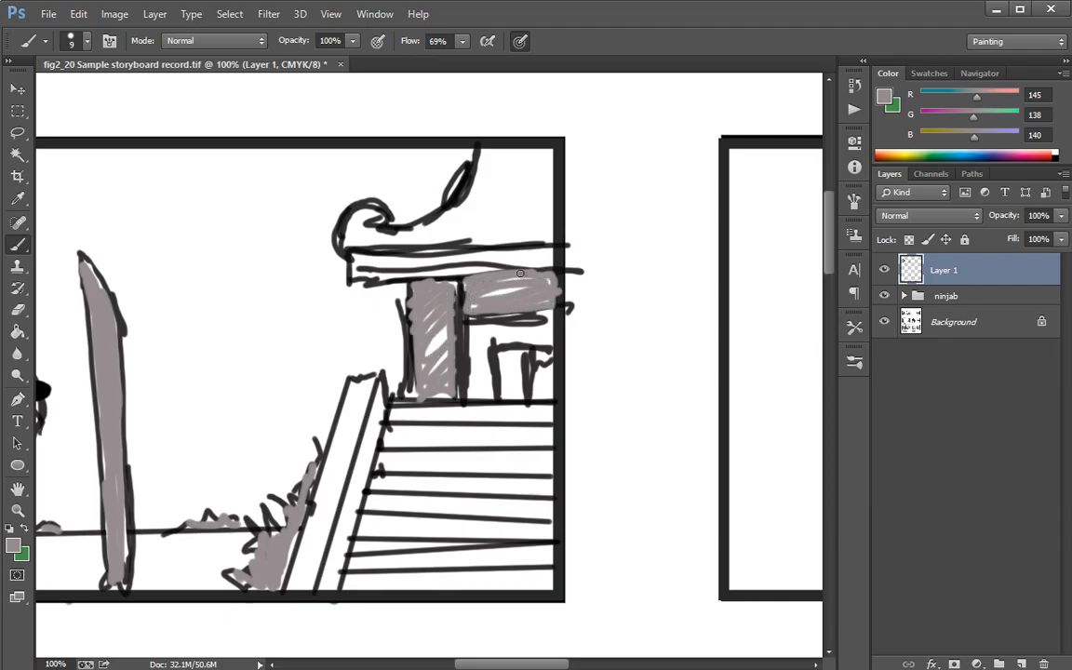
Step: Add gray shading strokes to the dojo roof's curl, curved ridge and eave
drag(373, 220, 385, 224)
drag(459, 203, 435, 218)
mouse_move(351, 252)
mouse_down()
mouse_move(349, 274)
mouse_move(553, 227)
mouse_up()
mouse_move(485, 156)
mouse_down()
mouse_move(484, 197)
mouse_move(495, 156)
mouse_move(545, 171)
mouse_up()
Step: Shade the undersides of the dojo's stair treads and the inner face of the sloping railing in gray
drag(391, 420, 553, 416)
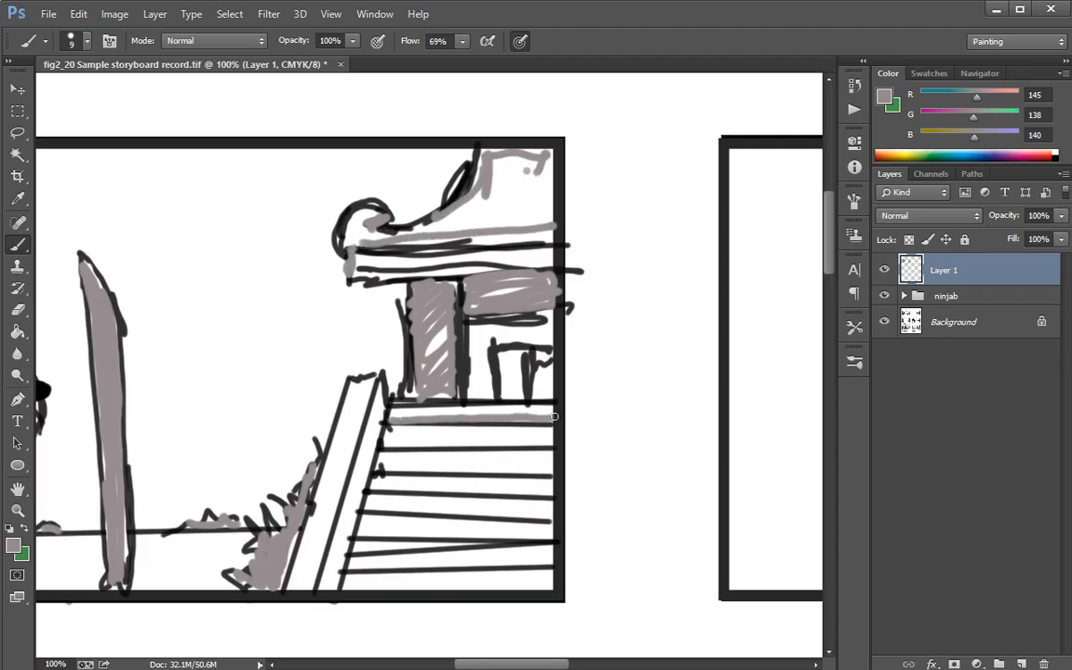
mouse_move(381, 448)
mouse_down()
mouse_move(561, 442)
mouse_move(456, 466)
mouse_move(549, 465)
mouse_up()
mouse_move(378, 391)
mouse_down()
mouse_move(384, 430)
mouse_move(322, 582)
mouse_up()
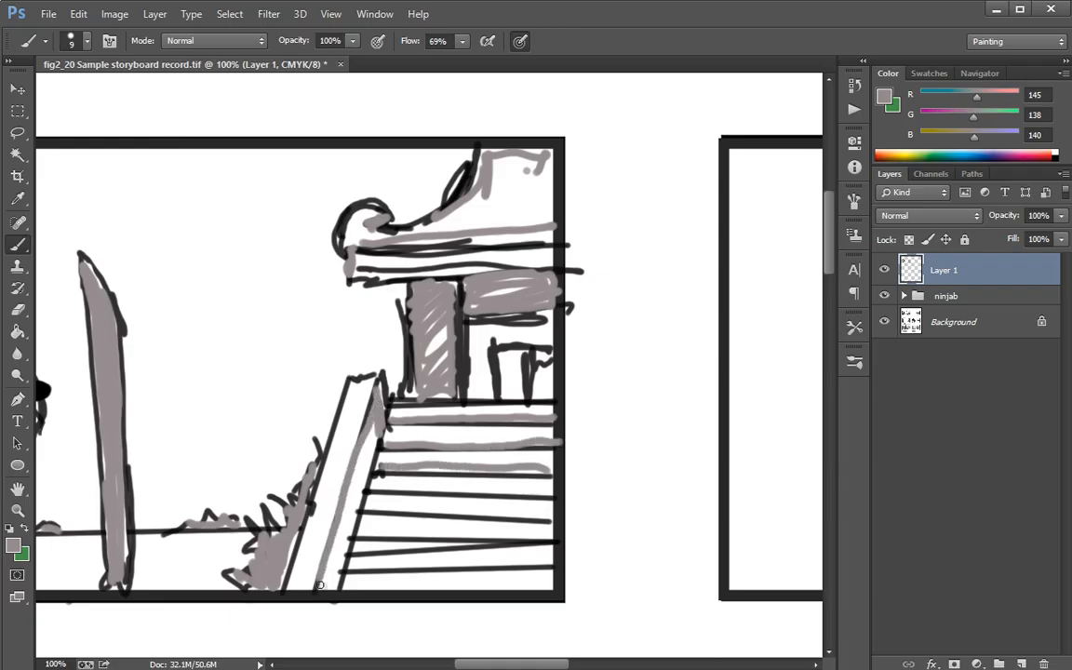
mouse_move(380, 433)
mouse_down()
mouse_move(332, 586)
mouse_move(360, 458)
mouse_move(375, 490)
mouse_move(415, 461)
mouse_move(458, 508)
mouse_move(359, 508)
mouse_move(512, 516)
mouse_move(548, 510)
mouse_up()
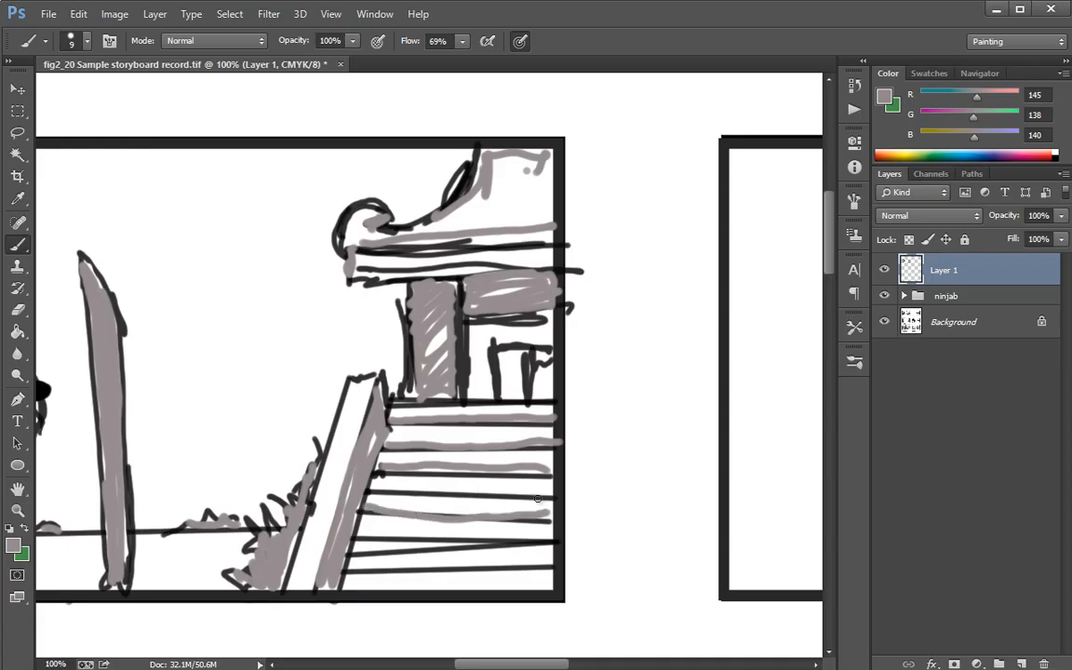
drag(399, 487, 529, 491)
drag(414, 533, 550, 533)
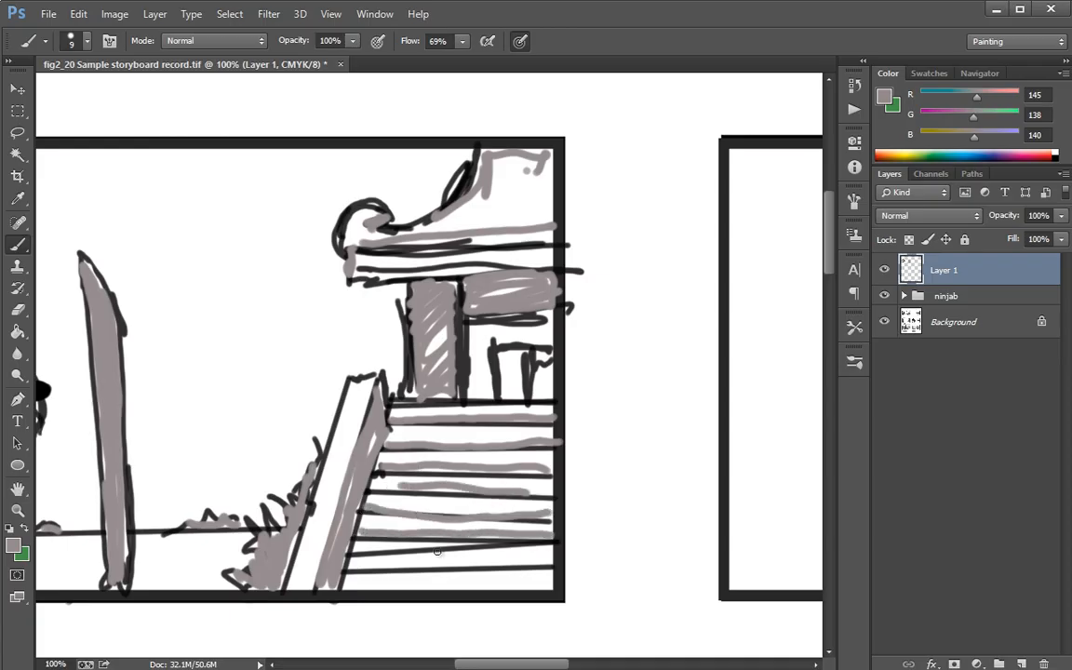
right_click(351, 559)
click(515, 546)
drag(350, 559, 563, 558)
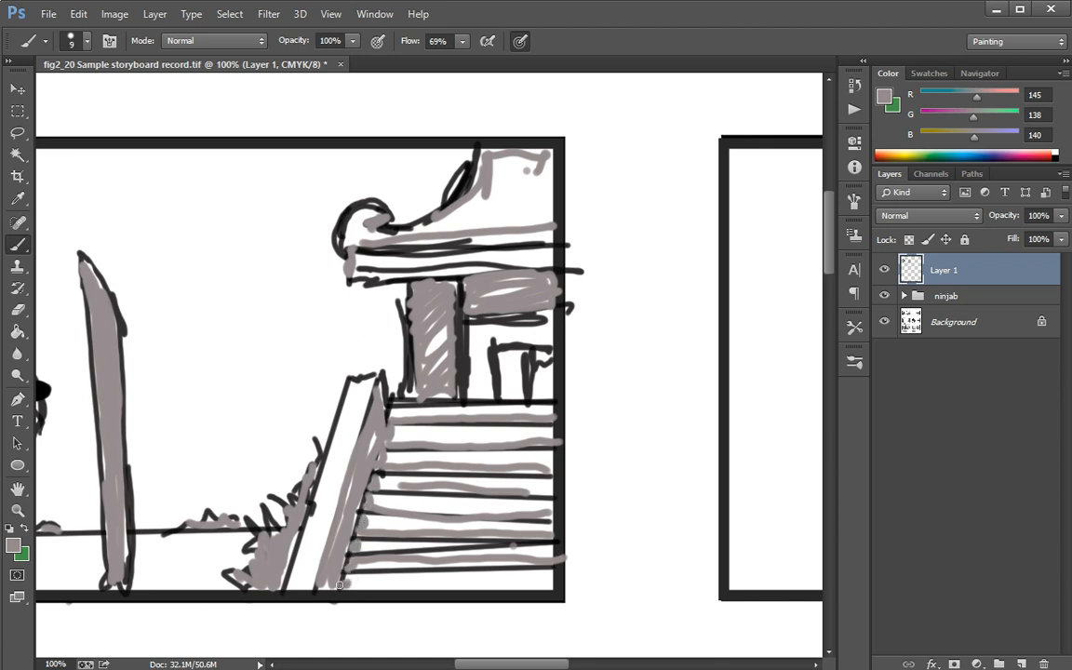
Step: Redraw the sloping railing's covered edge as a straight dark line, retouching beside it with sampled gray of RGB 146, 139, 141
alt+click(379, 378)
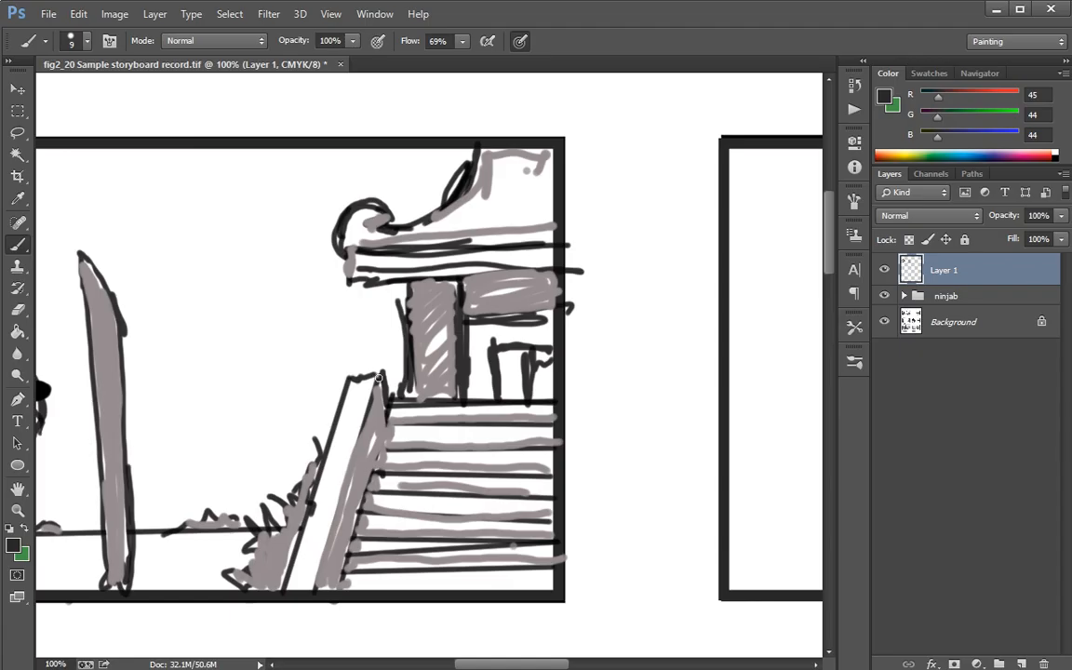
alt+click(317, 586)
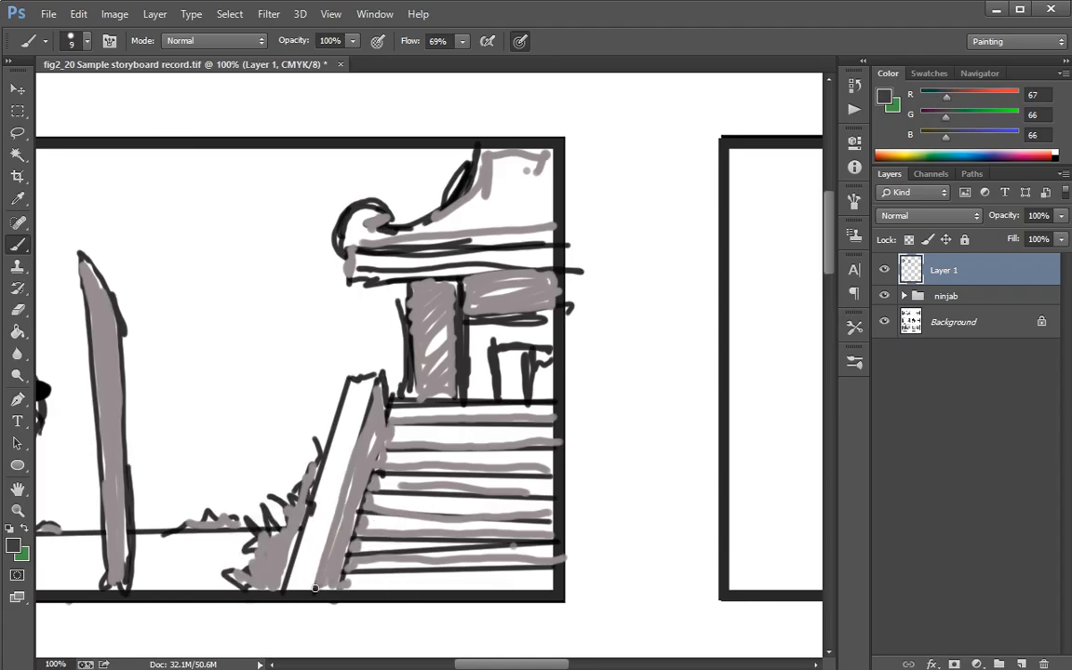
alt+click(382, 419)
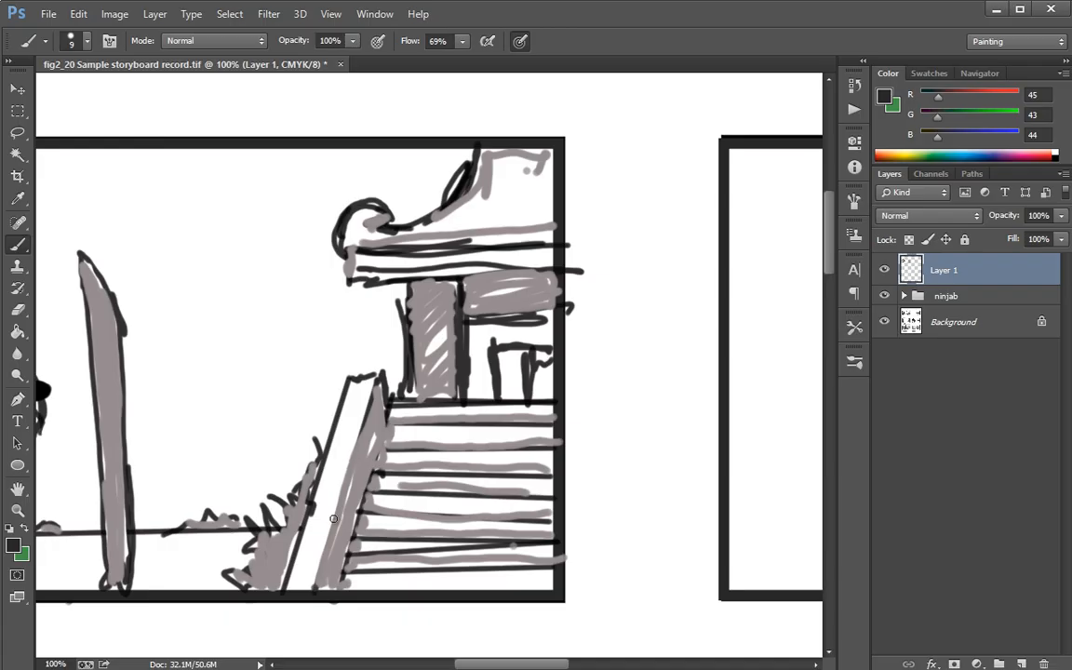
click(376, 377)
shift+click(316, 587)
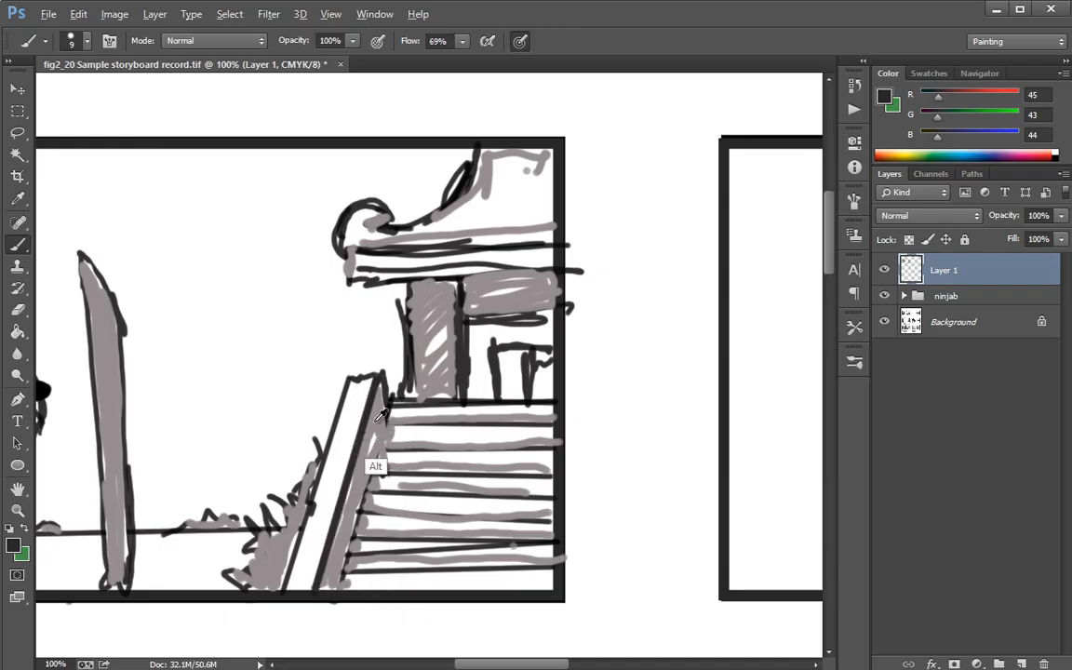
alt+click(378, 384)
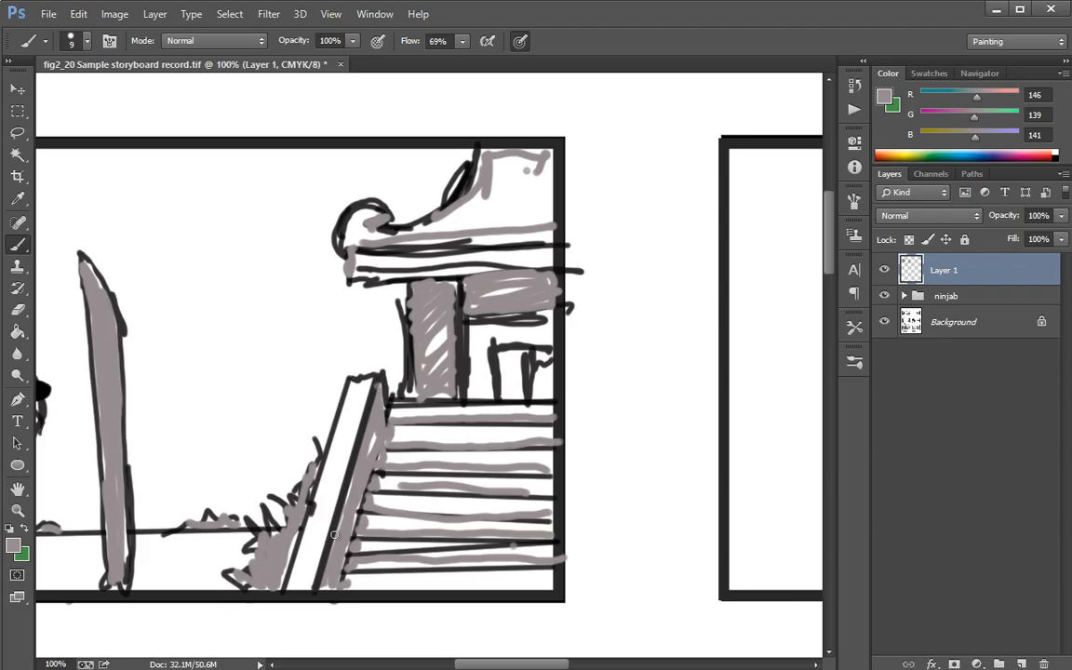
key(ctrl+z)
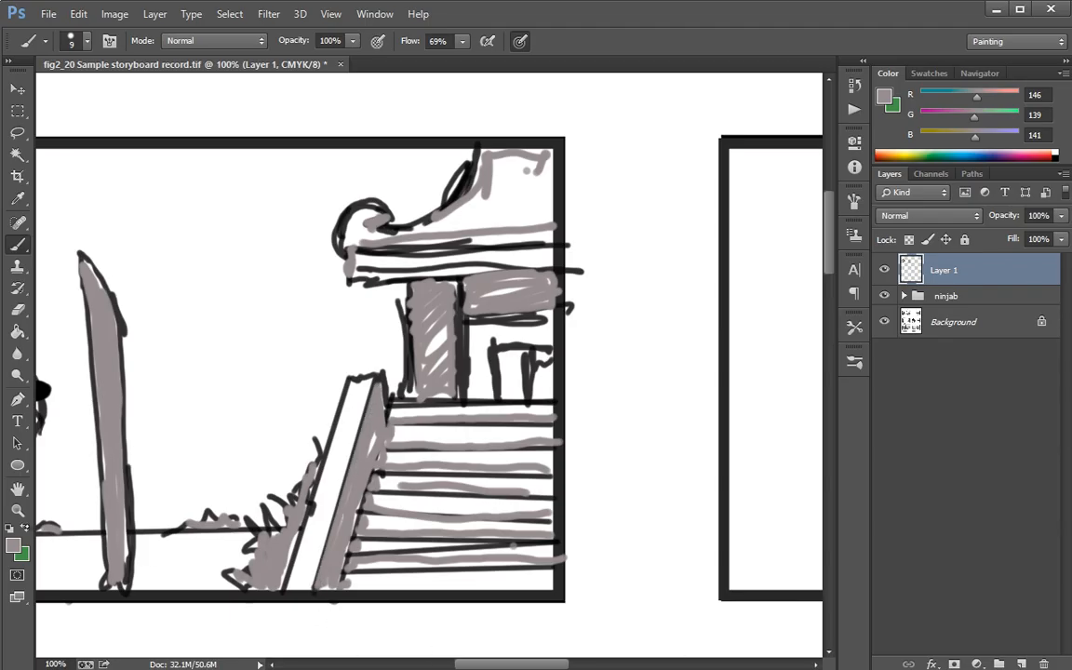
Step: Examine shot 007's shaded drawing within the storyboard sheet and read its shot description
click(17, 510)
alt+click(206, 515)
alt+click(210, 516)
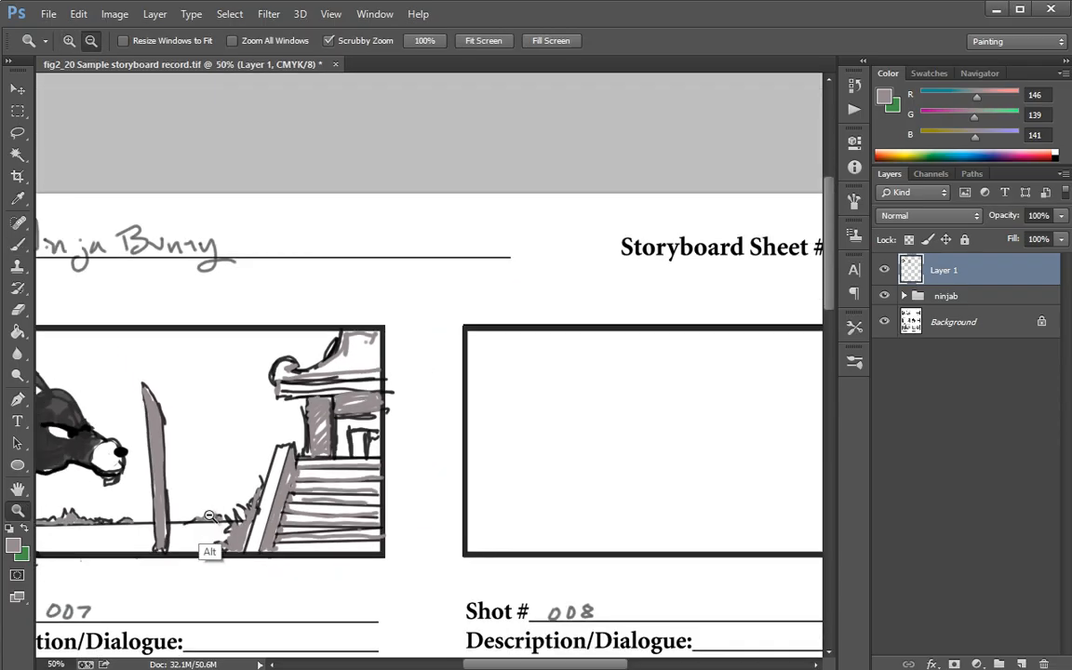
alt+click(209, 515)
drag(565, 663, 528, 662)
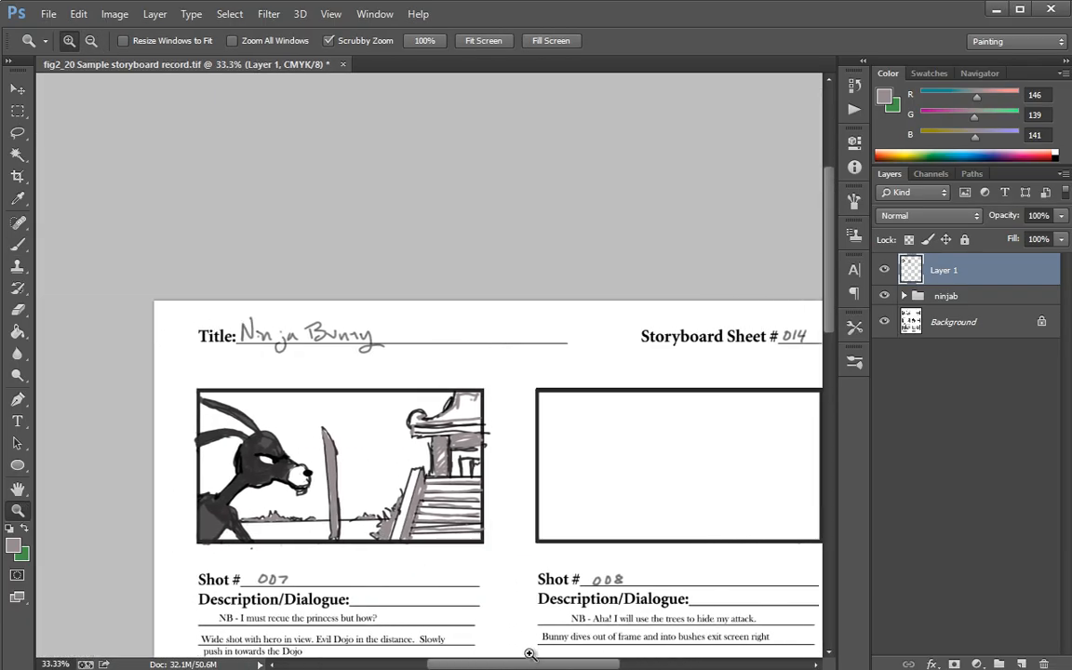
click(337, 486)
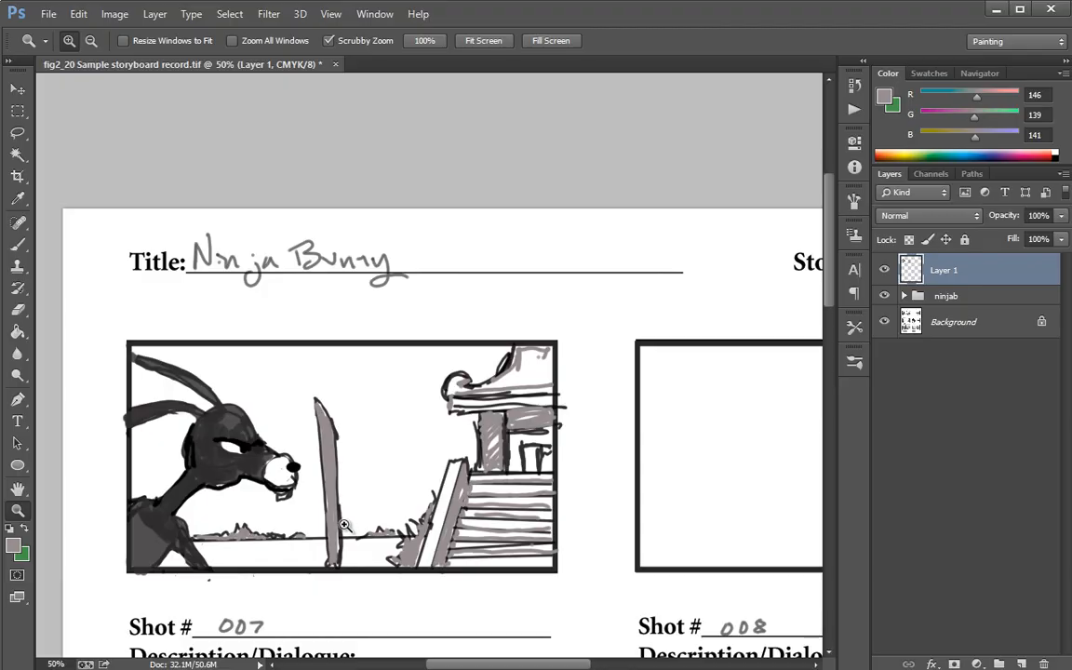
click(345, 524)
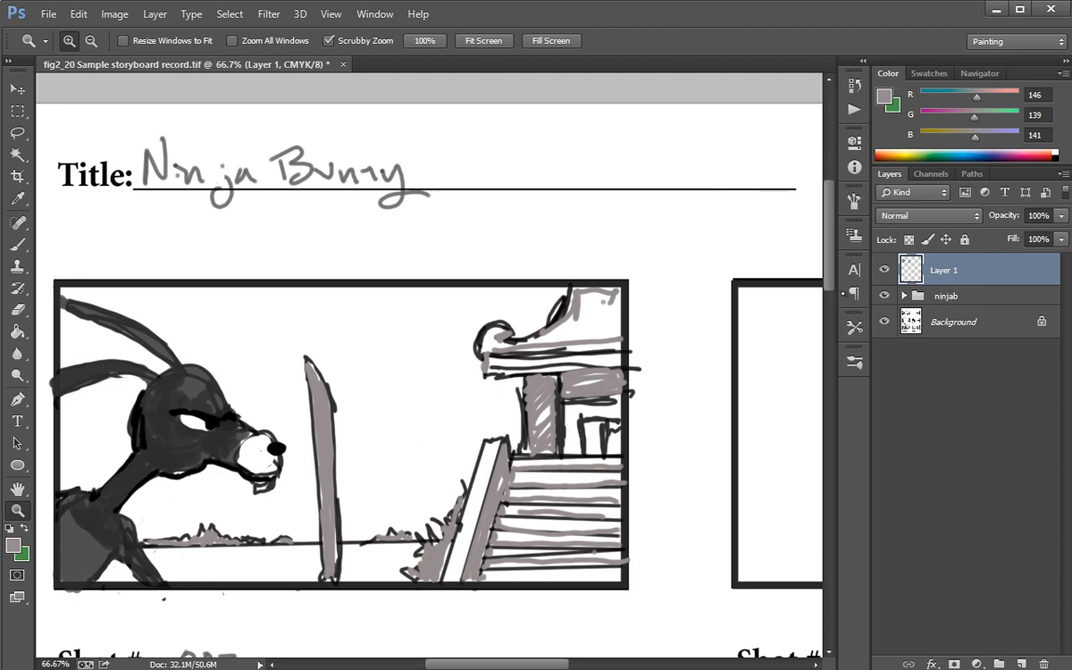
scroll(428, 372, down, 5)
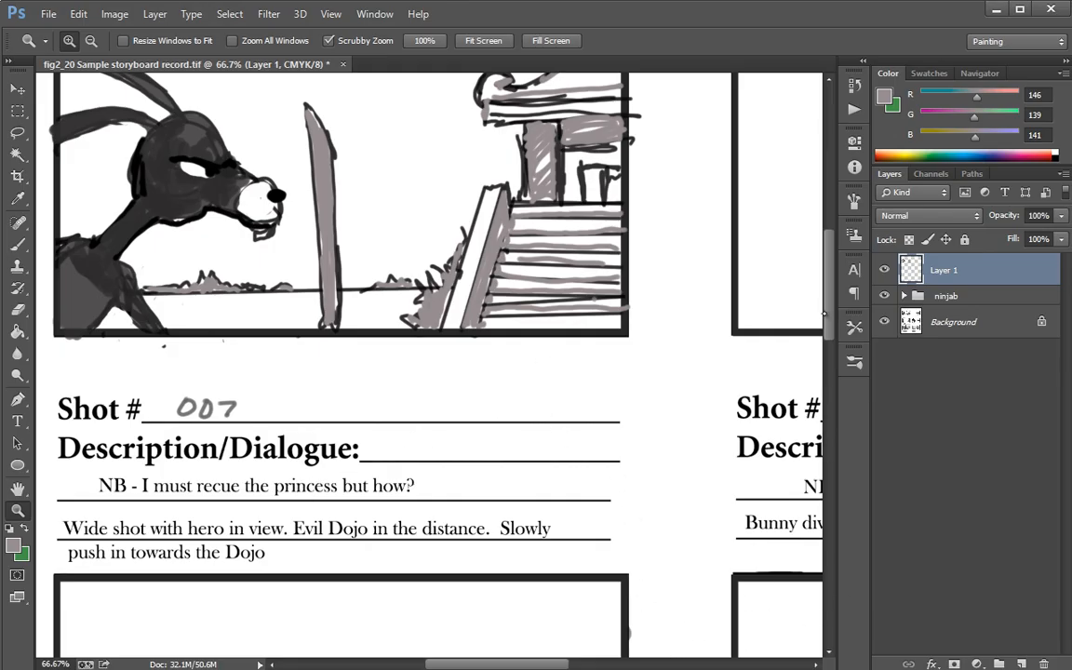
scroll(746, 287, up, 3)
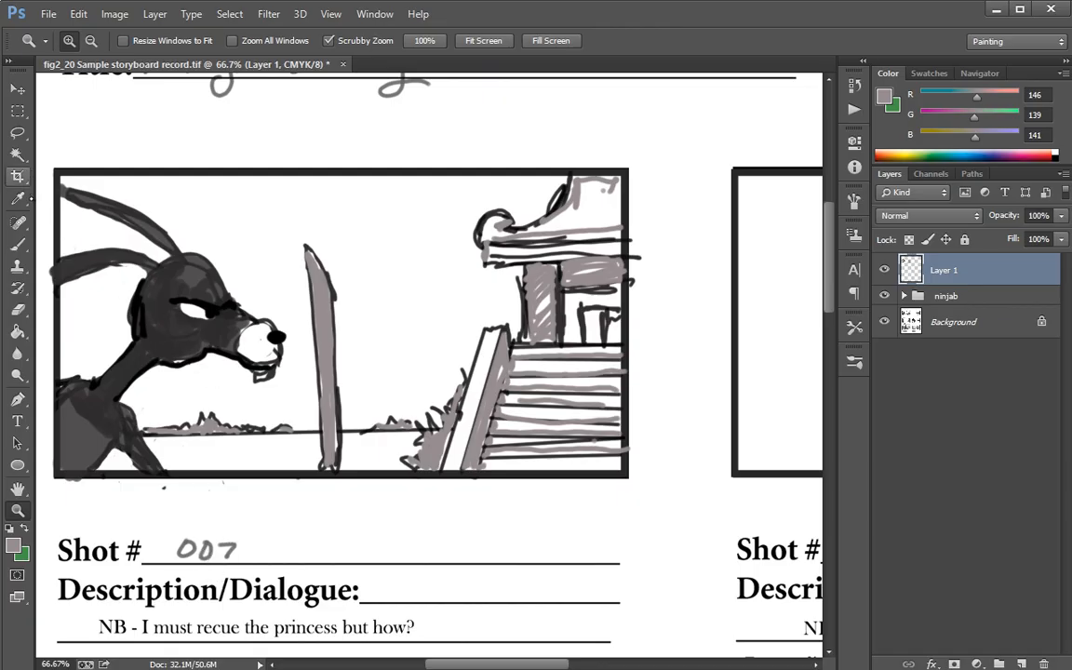
Step: Outline a rectangle from the bunny's head to the dojo on a new layer with a centered 5 px gray stroke, and deselect
click(17, 110)
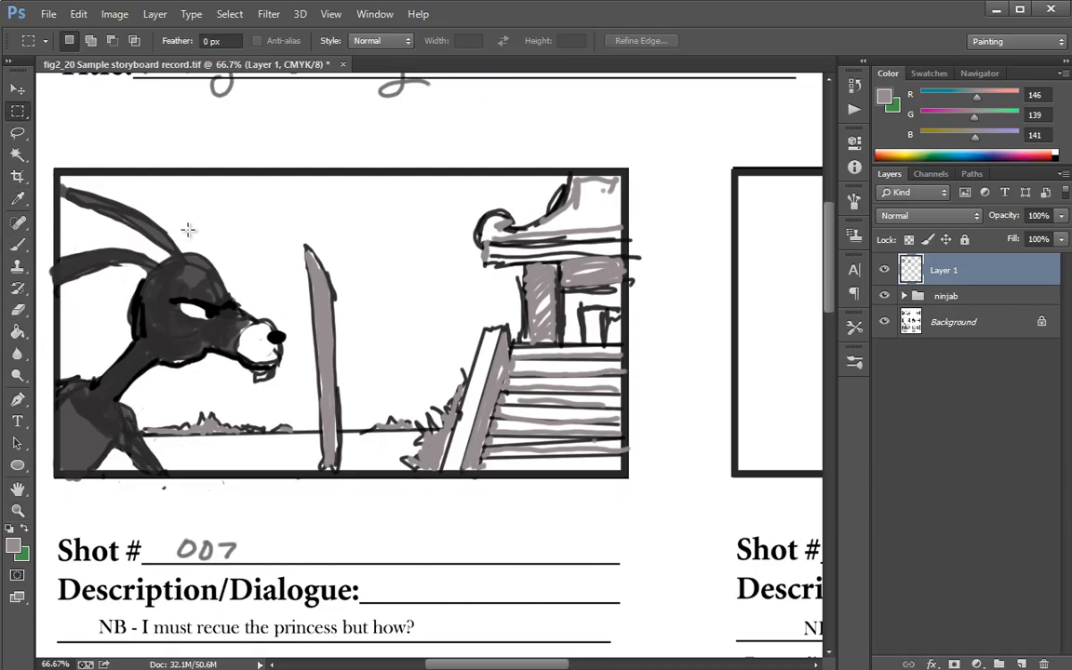
drag(178, 203, 617, 434)
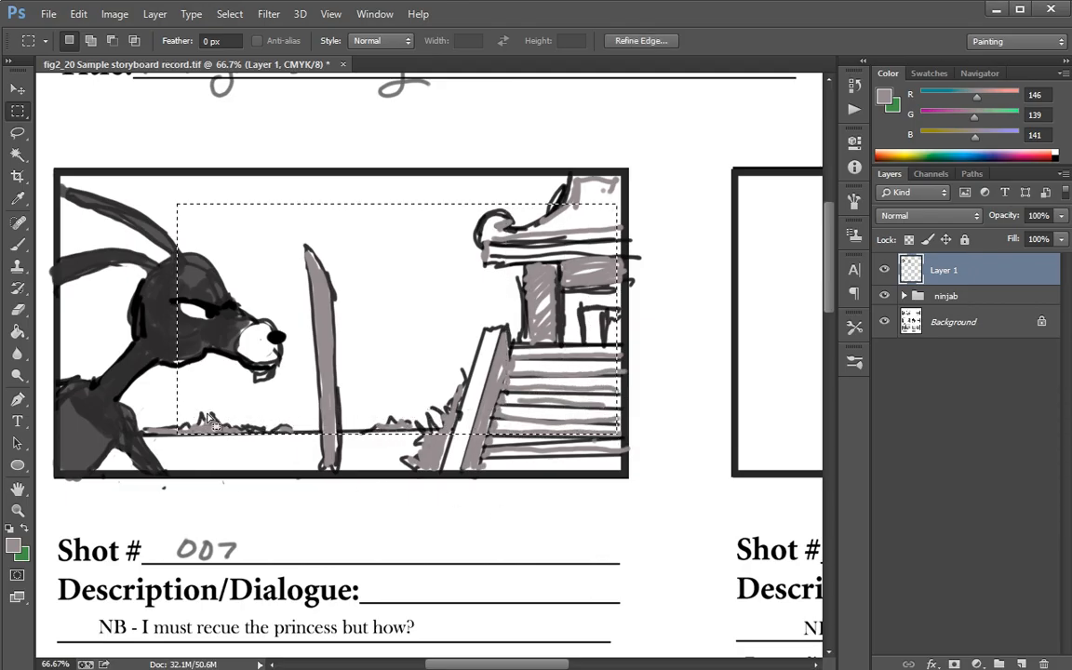
click(1021, 663)
click(78, 14)
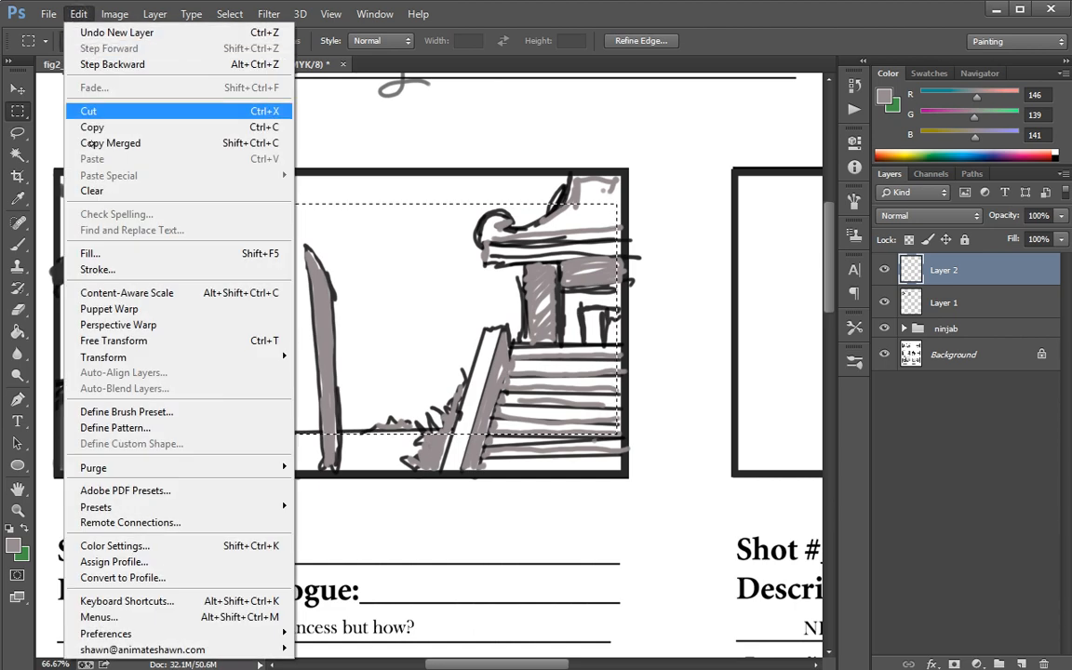
click(113, 269)
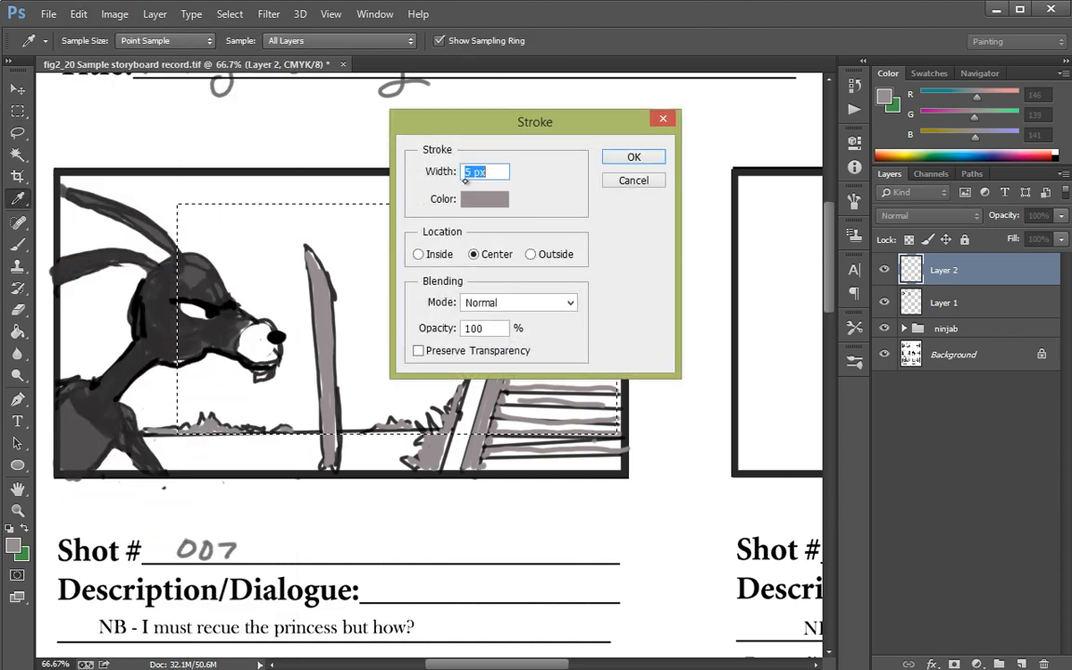
click(623, 160)
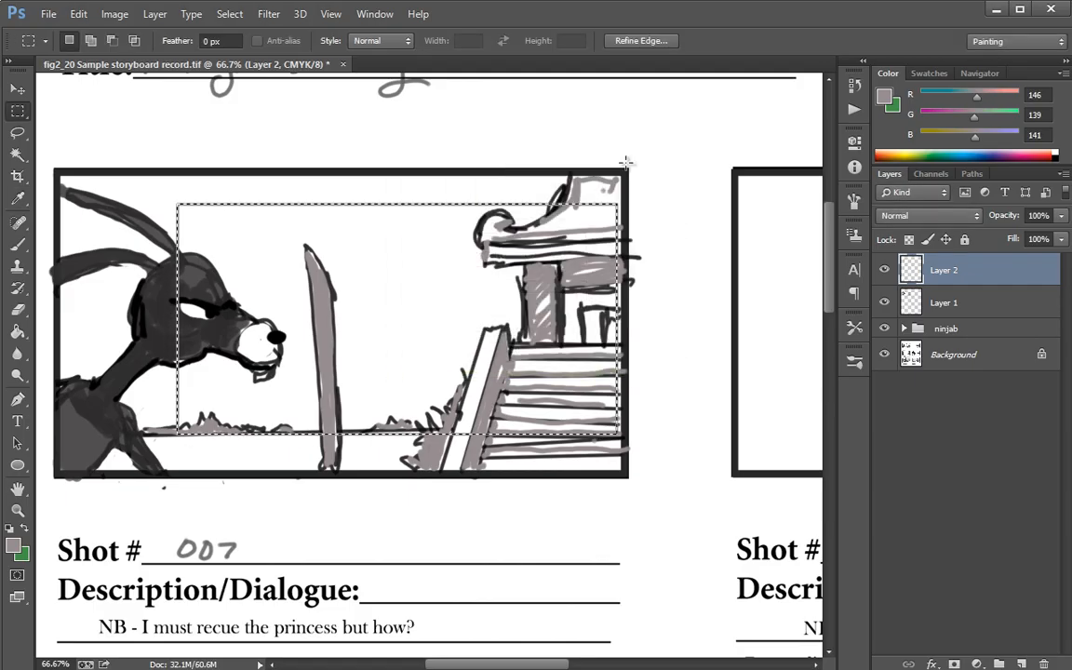
click(229, 13)
click(249, 48)
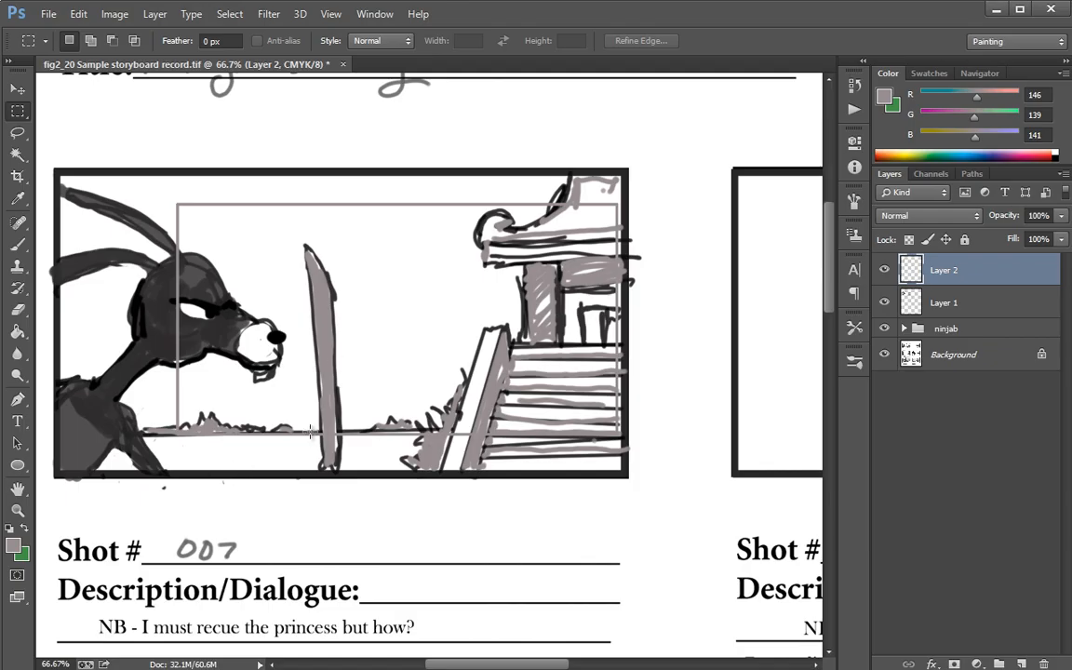
Step: Move the inner camera rectangle slightly up and to the left, and darken it with a brightness of -150
click(20, 87)
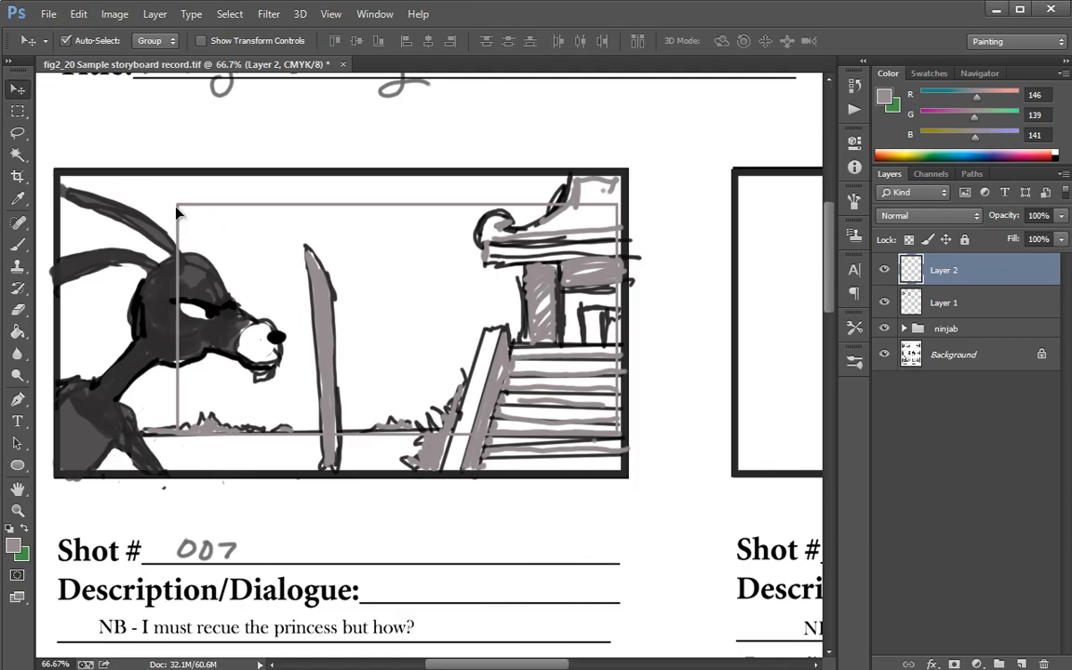
mouse_move(177, 212)
mouse_down()
mouse_move(163, 179)
mouse_move(170, 195)
mouse_up()
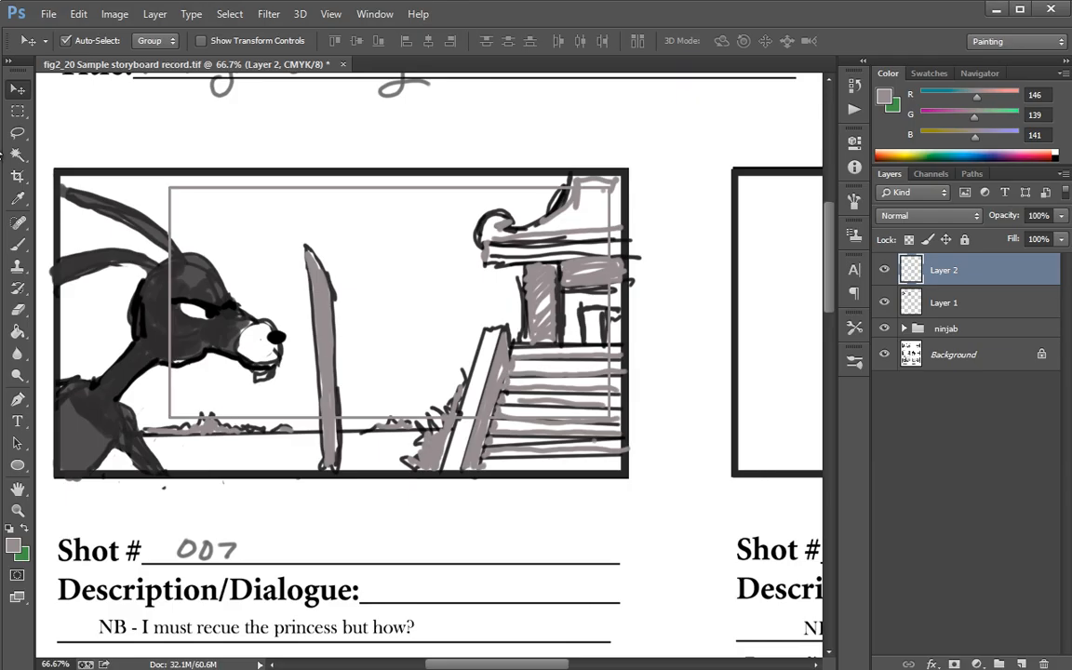
click(79, 14)
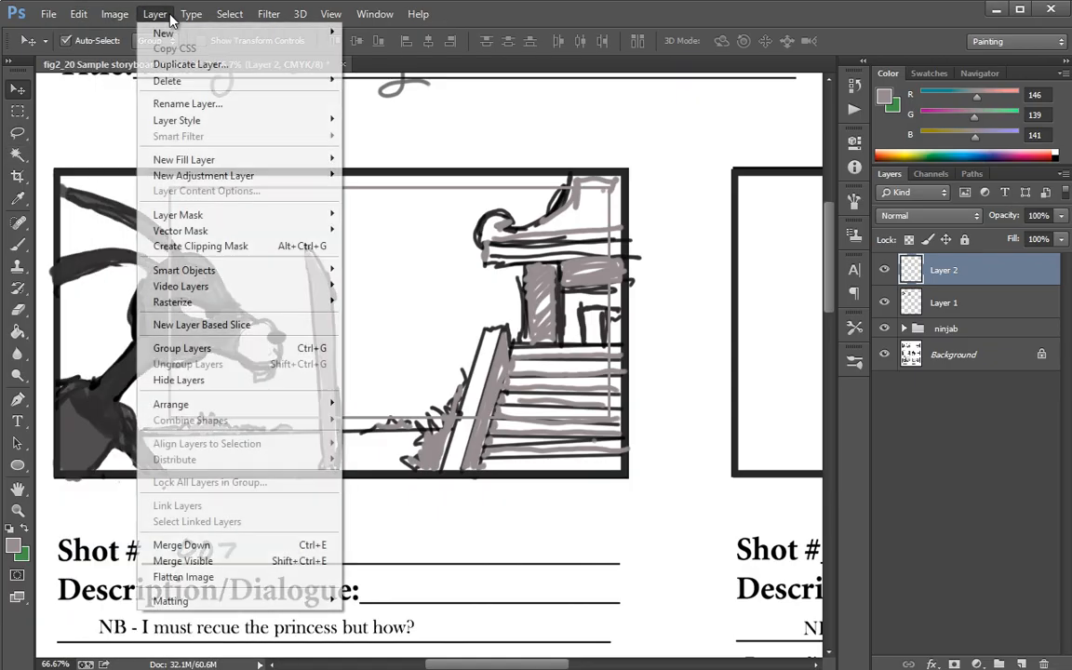
mouse_move(131, 56)
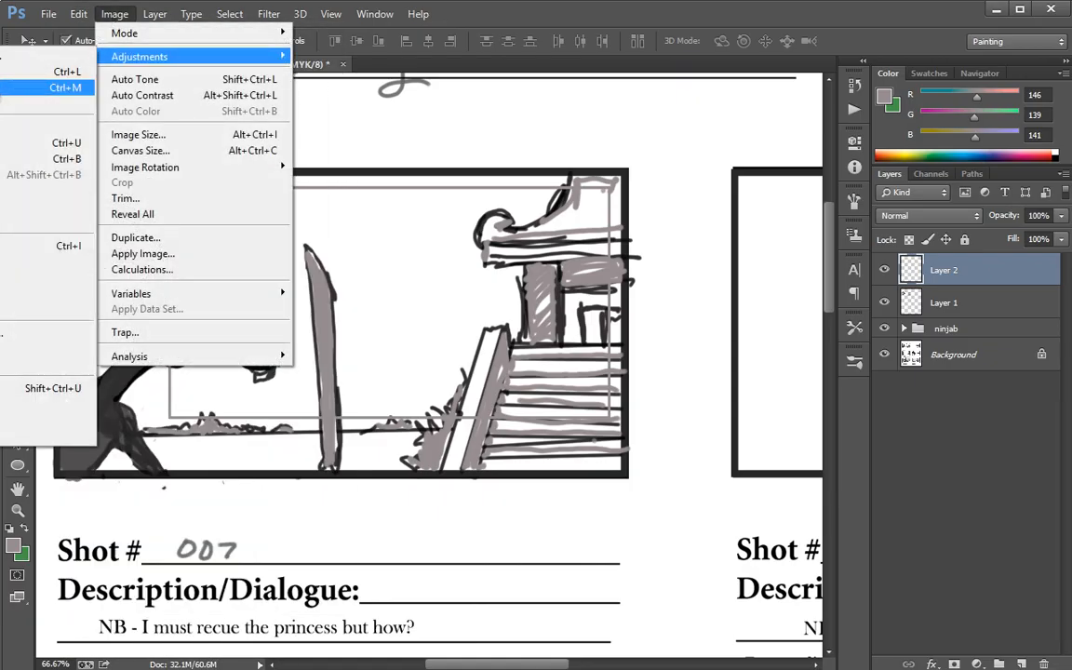
click(46, 56)
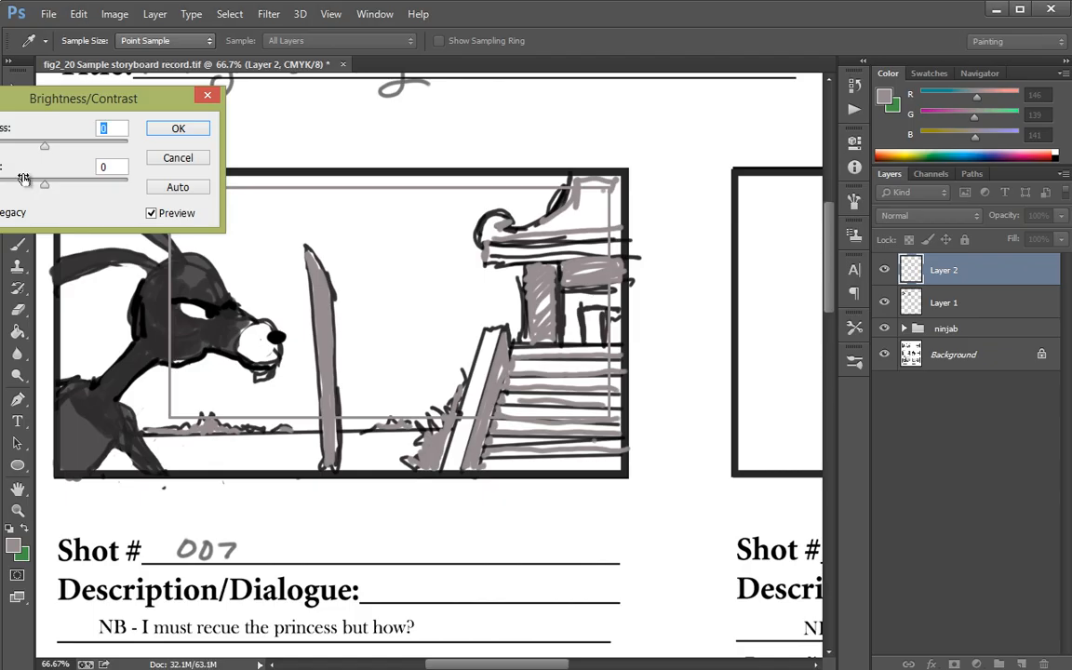
drag(24, 140, 0, 141)
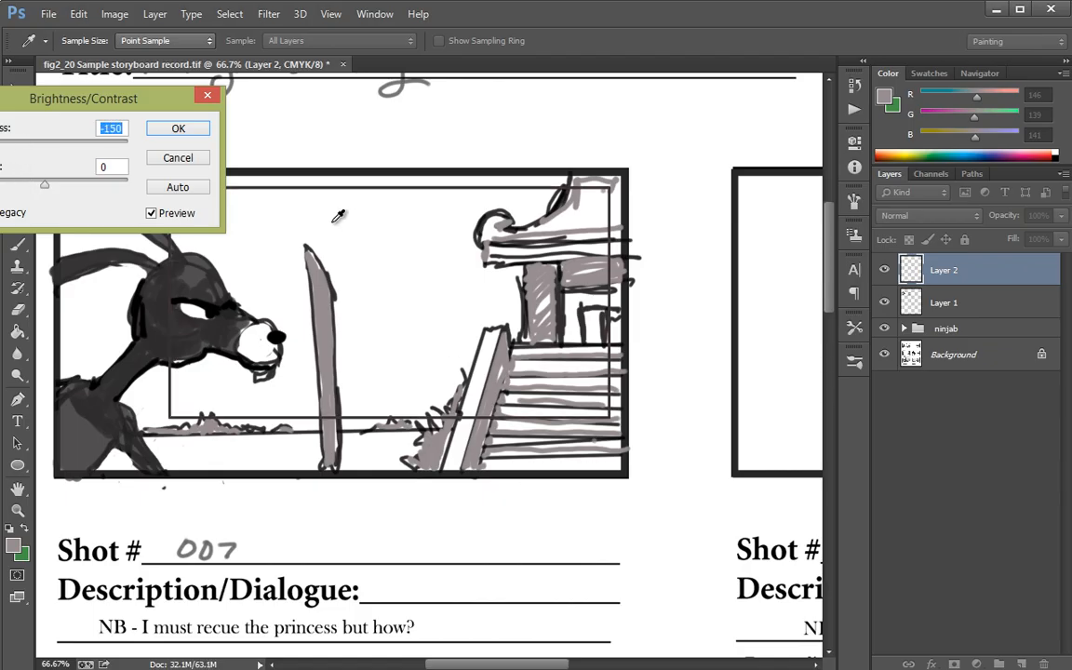
click(179, 131)
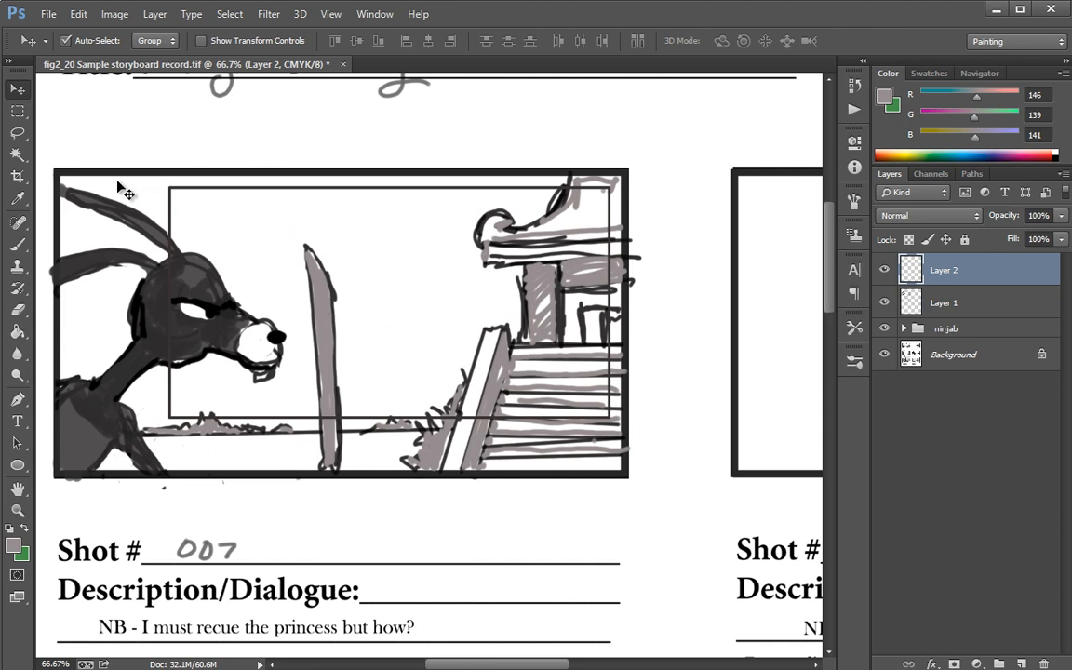
Step: Give the inner camera rectangle's layer a white 4 px outside stroke effect
right_click(990, 270)
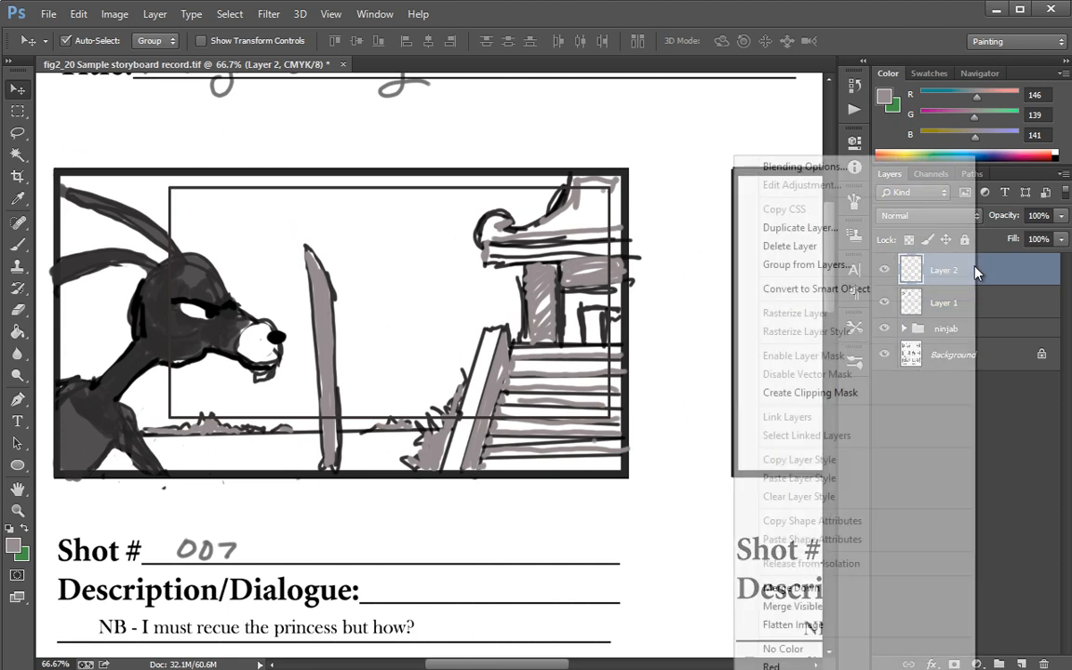
click(783, 170)
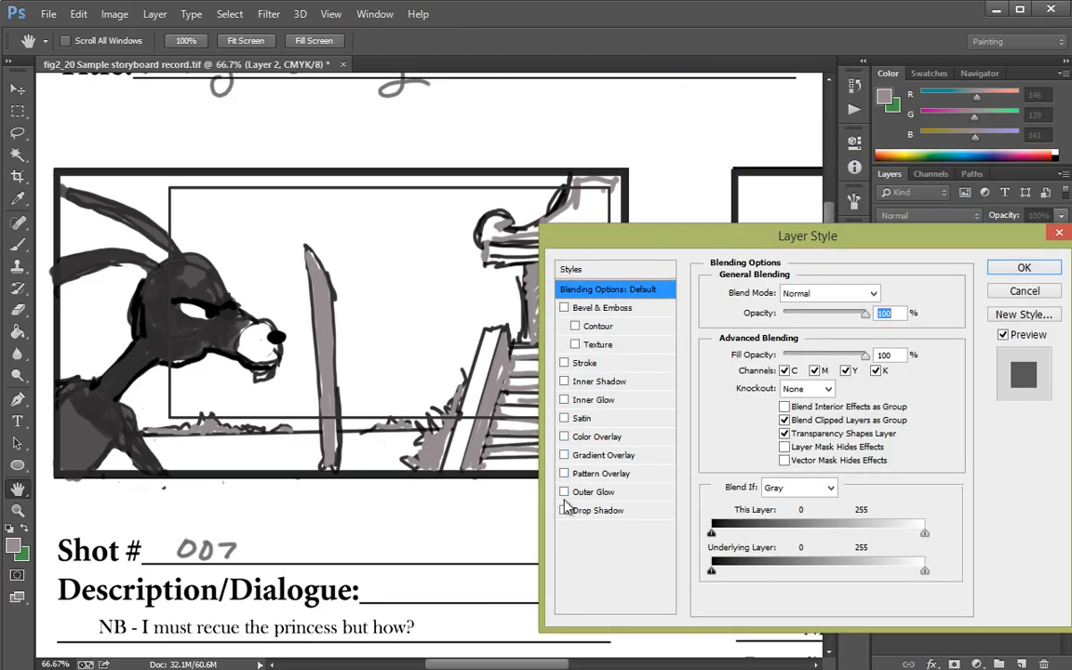
click(564, 364)
click(586, 365)
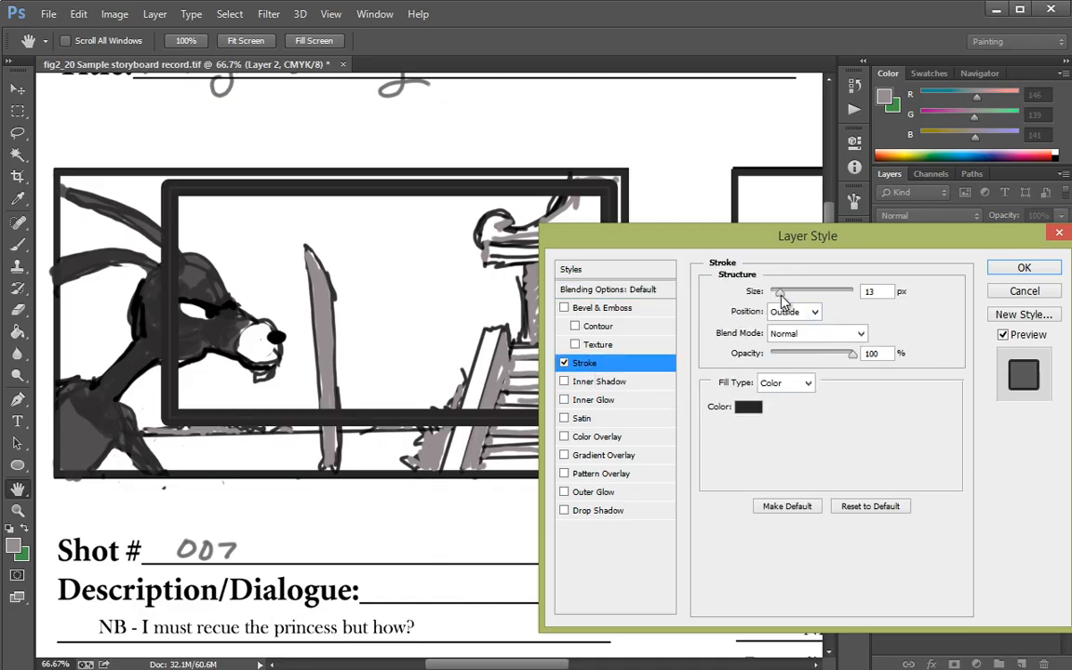
drag(780, 294, 775, 295)
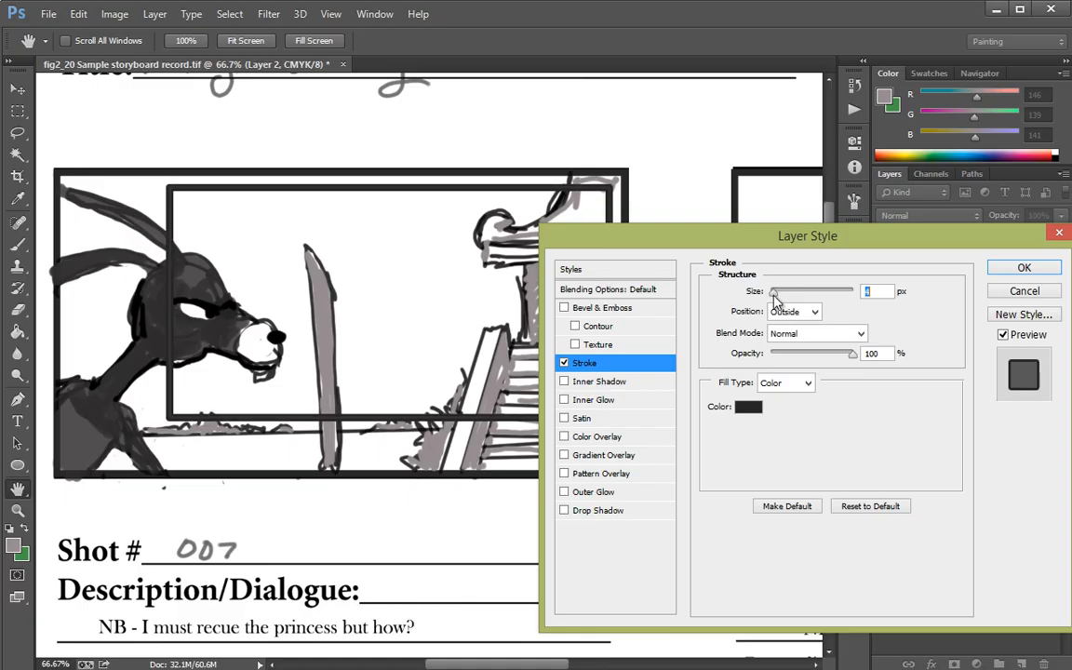
click(747, 407)
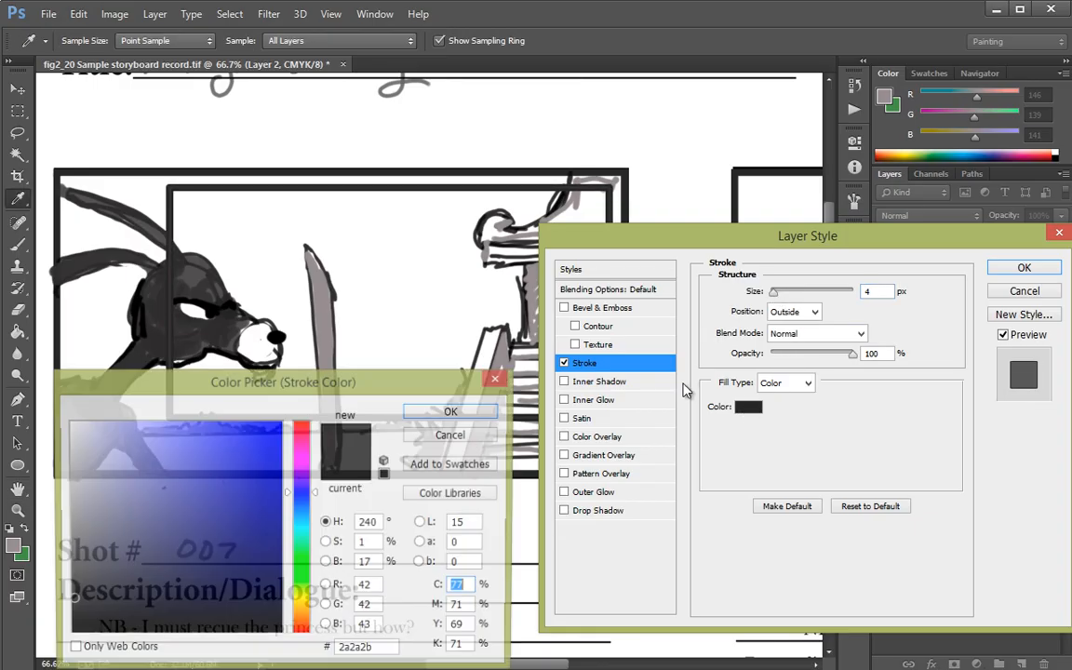
click(69, 423)
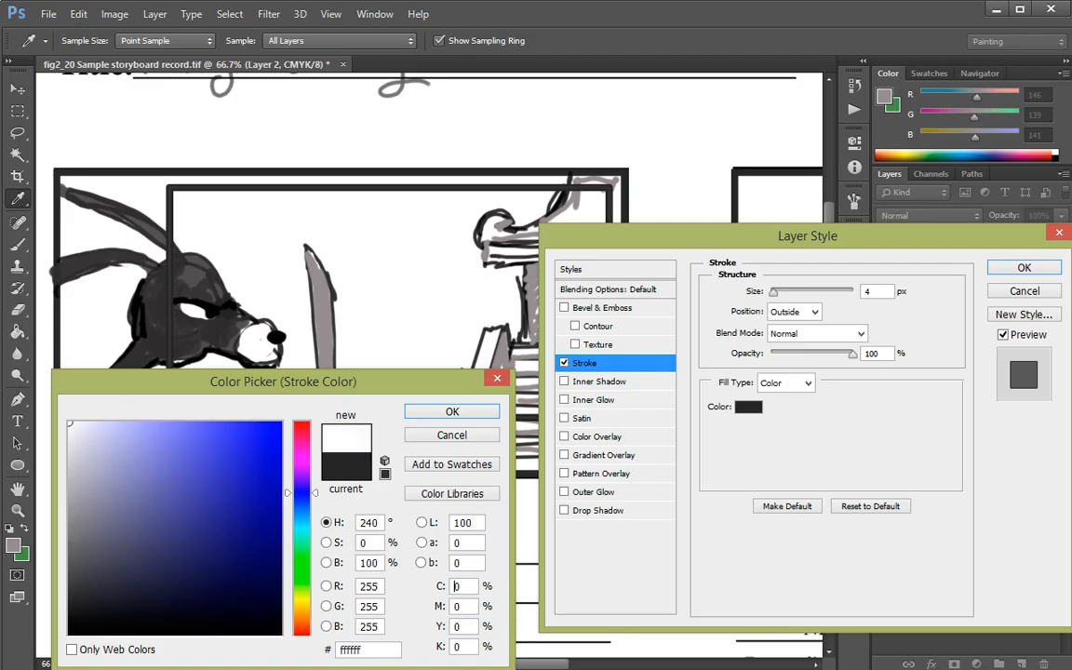
click(456, 412)
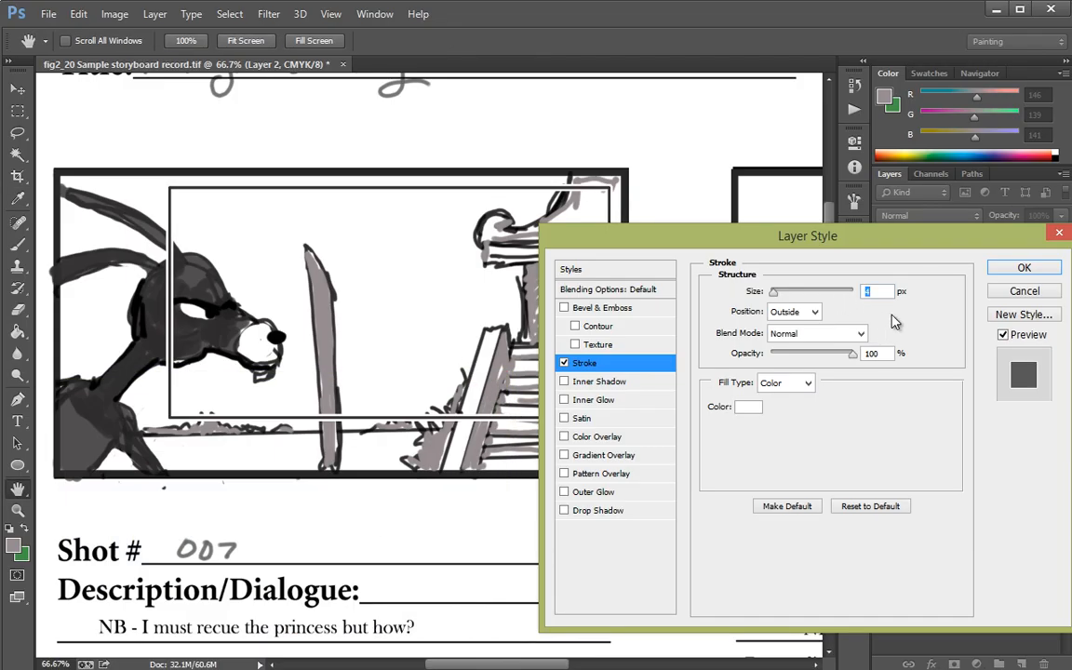
click(1002, 270)
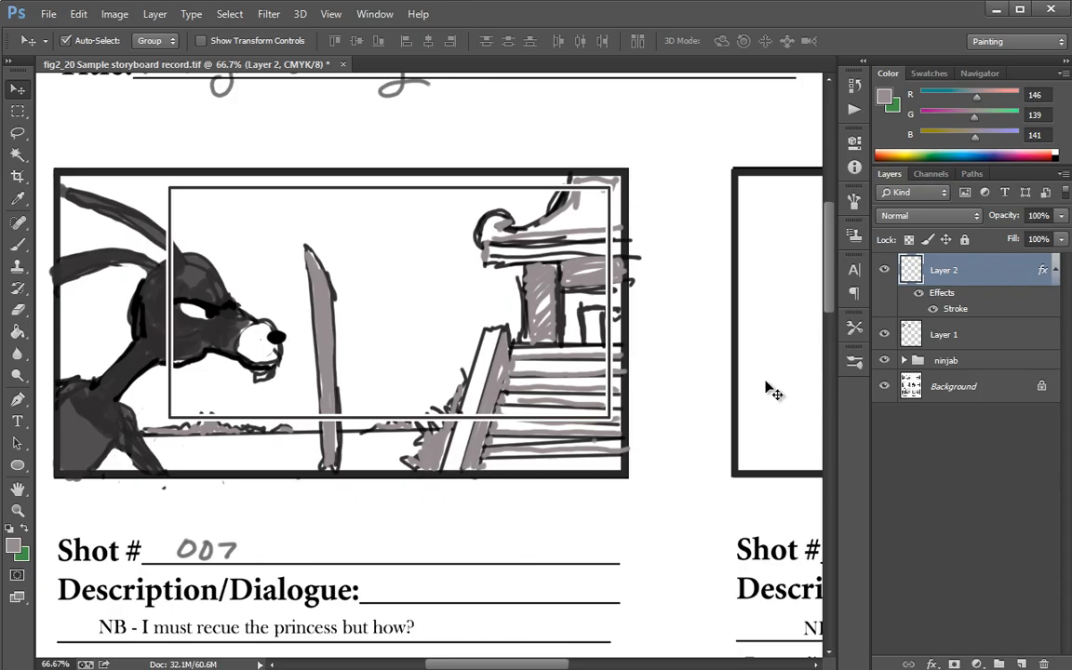
Step: On a new layer, brush four inward-pointing arrows at the camera rectangle's corners in near-black sampled from the drawing
key(ctrl+shift+alt+n)
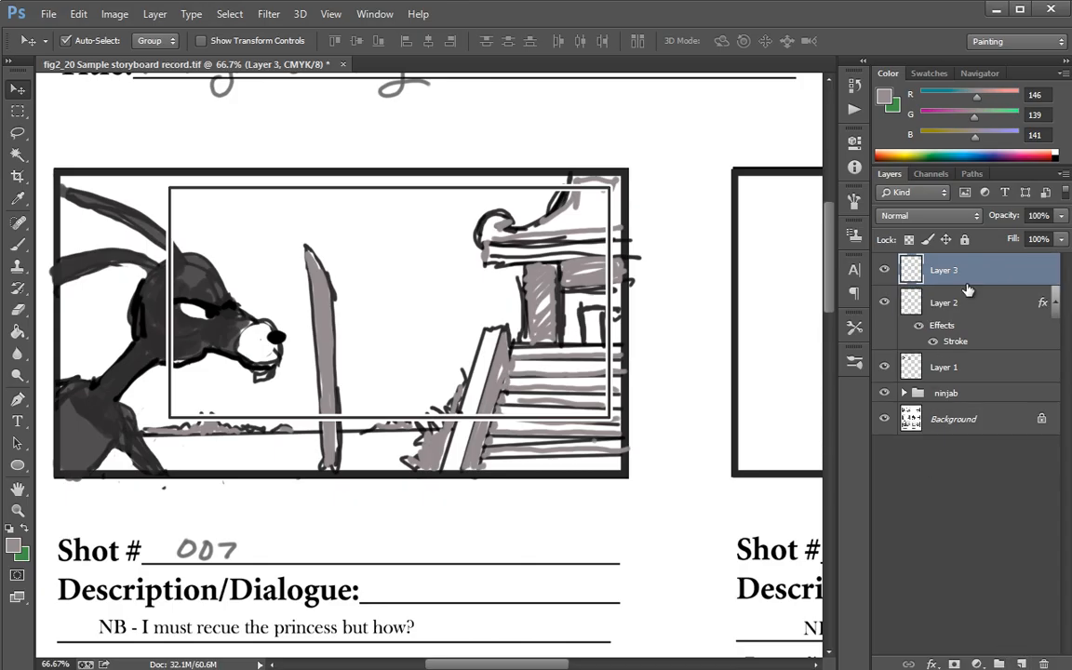
click(17, 244)
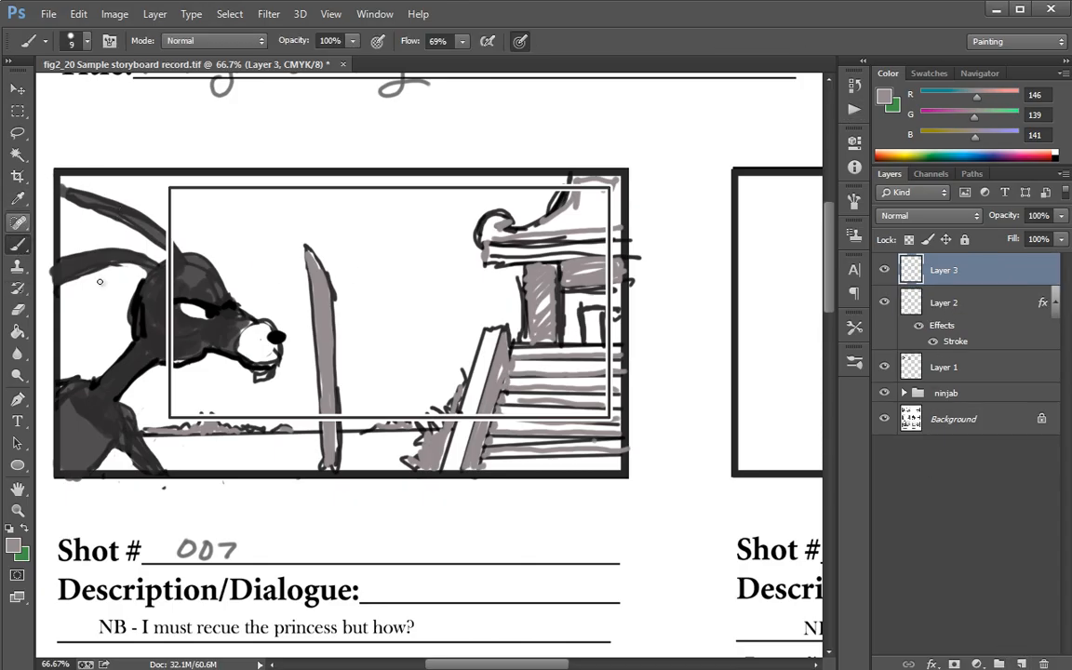
alt+click(126, 275)
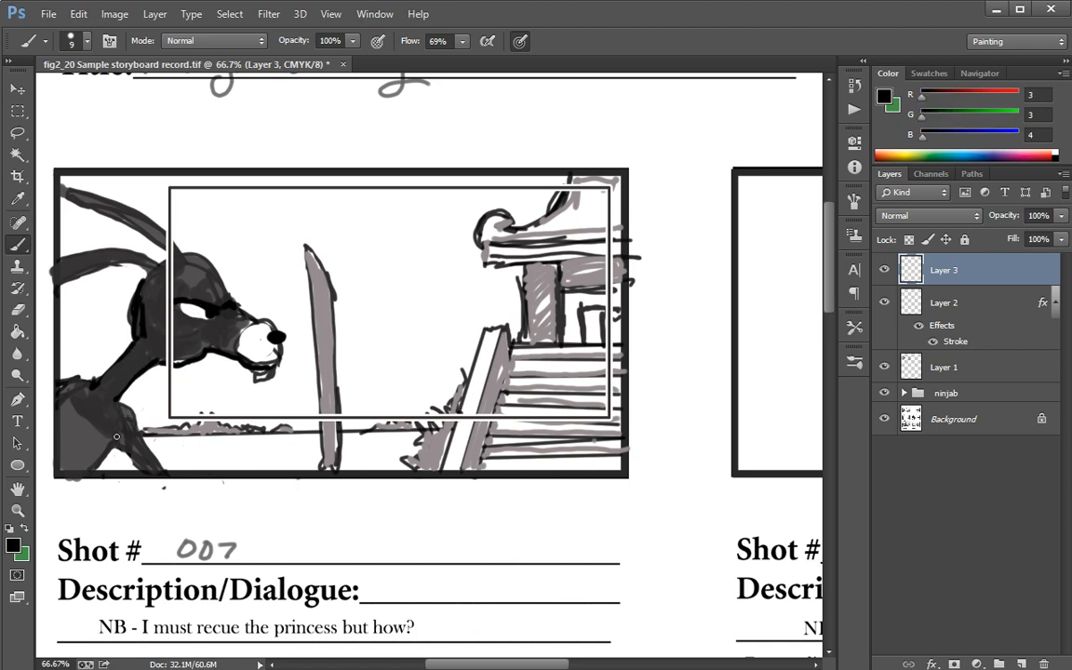
drag(105, 480, 158, 424)
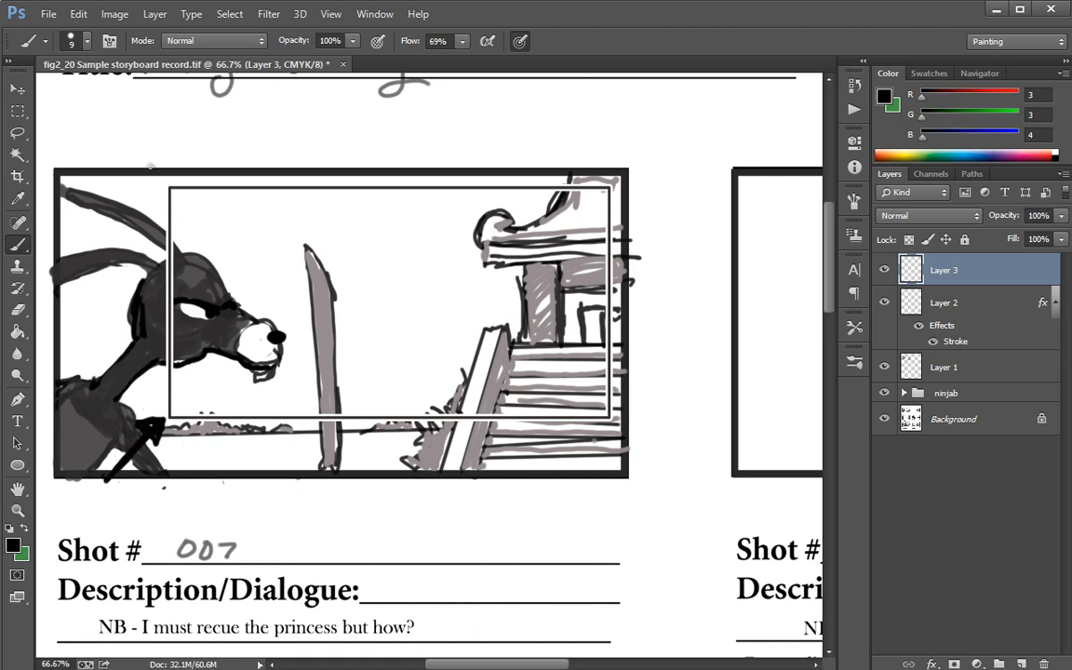
drag(126, 149, 186, 201)
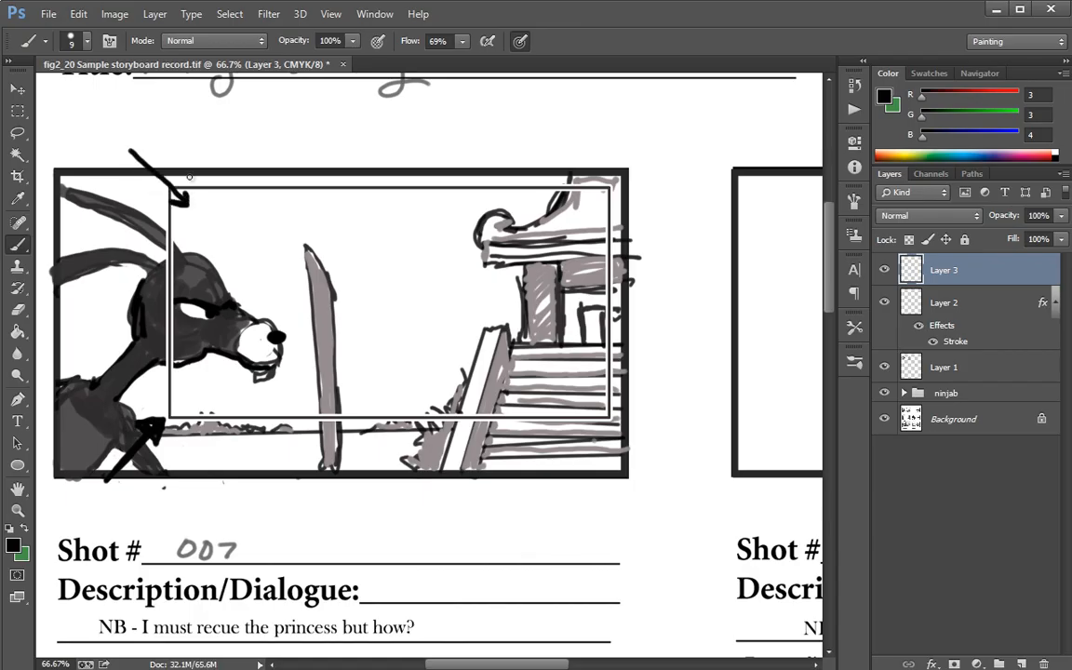
drag(657, 146, 587, 205)
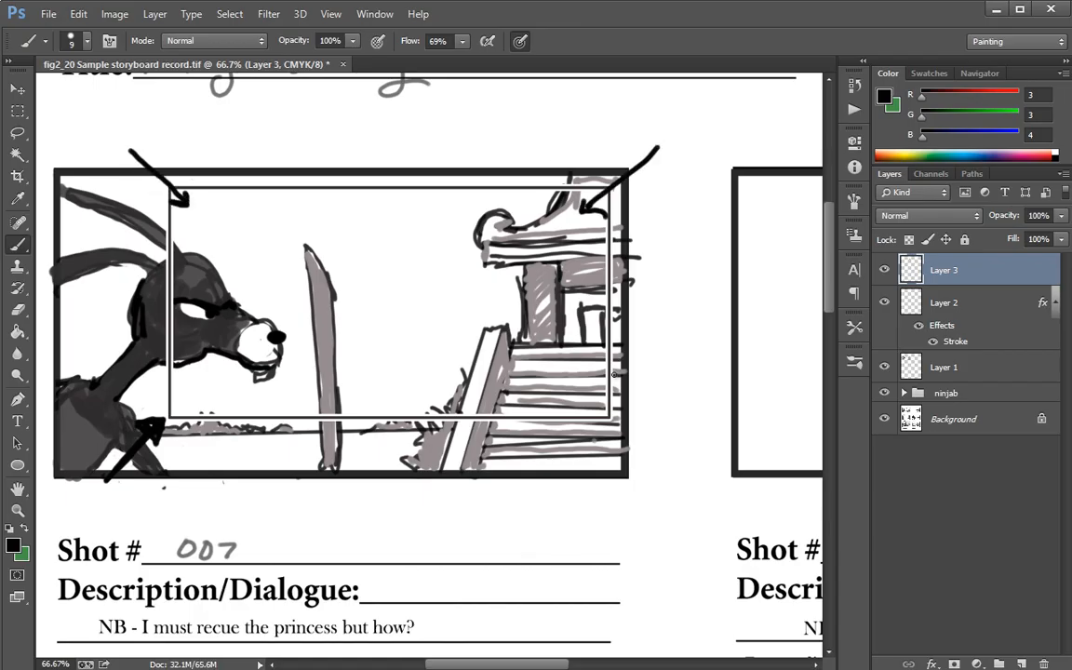
drag(588, 402, 644, 496)
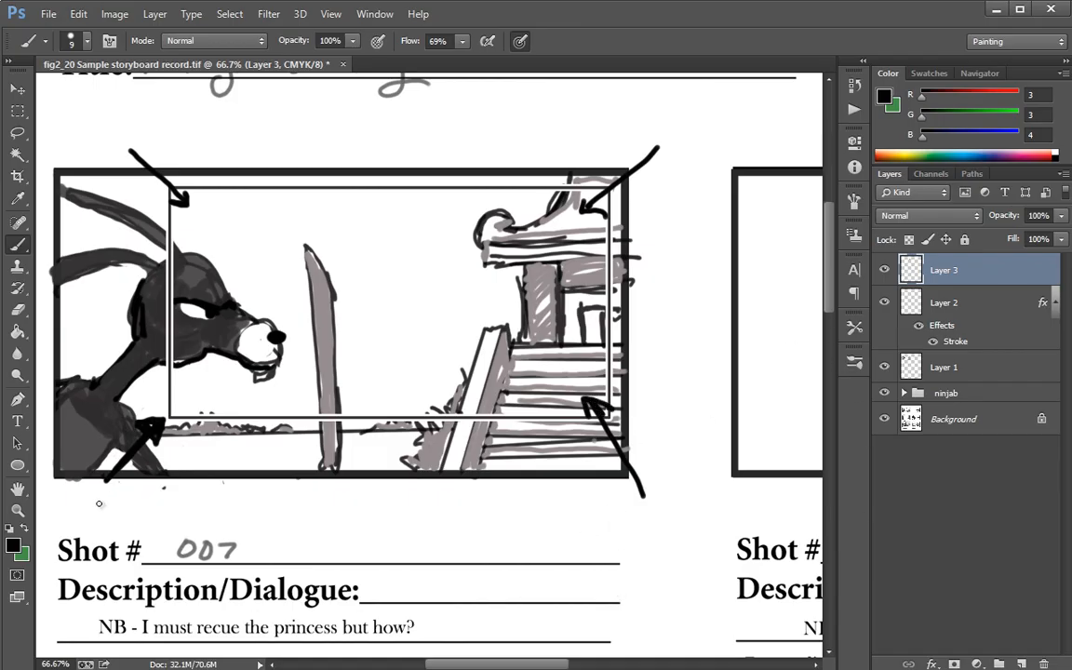
Step: Expand the ninjab layer group and compare shot 007 with its 007 layer hidden and shown again
key(z)
alt+click(296, 437)
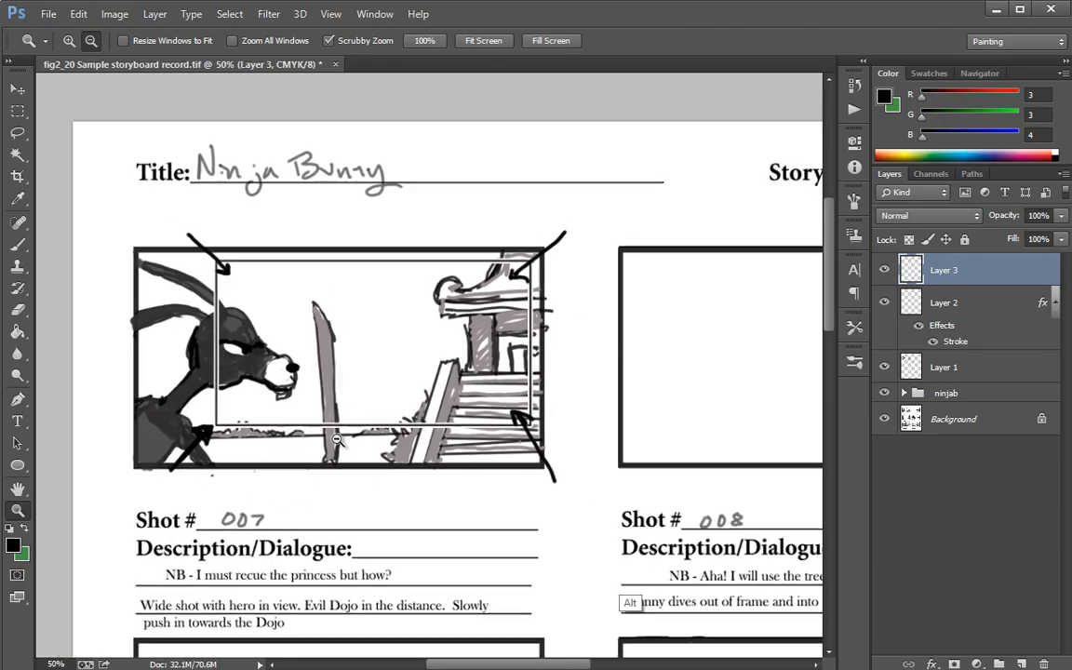
alt+click(337, 438)
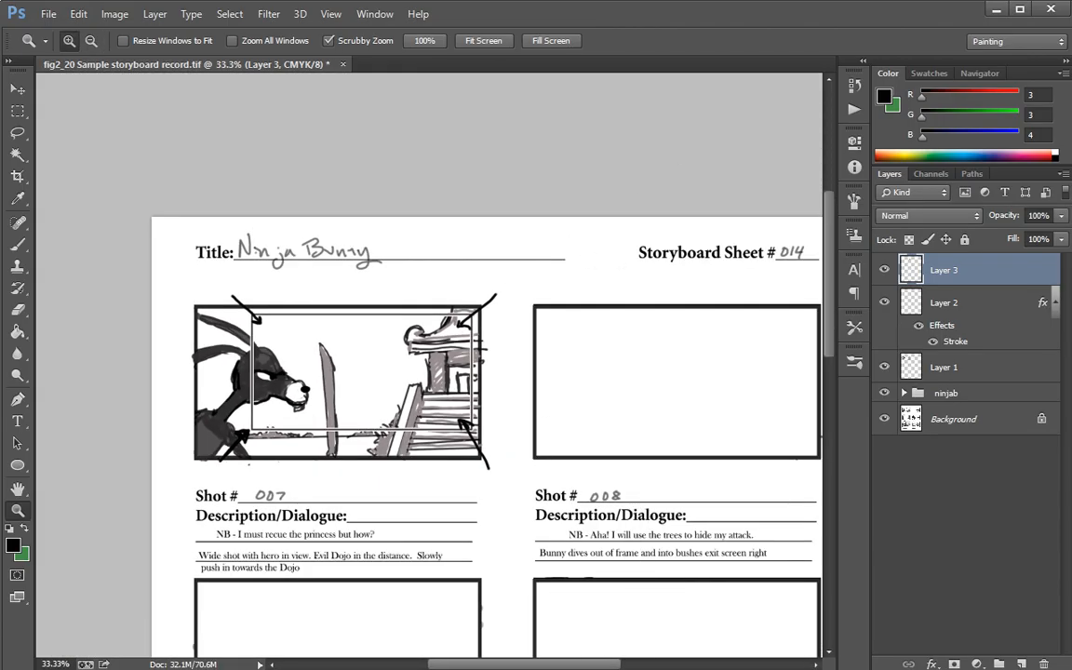
drag(461, 664, 488, 663)
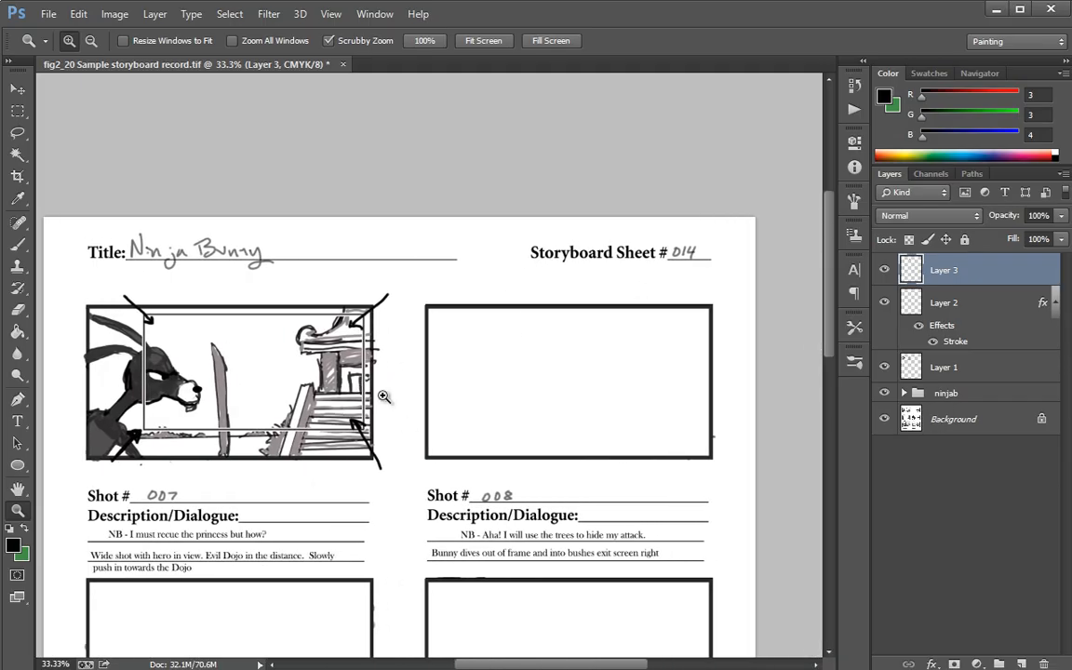
click(906, 394)
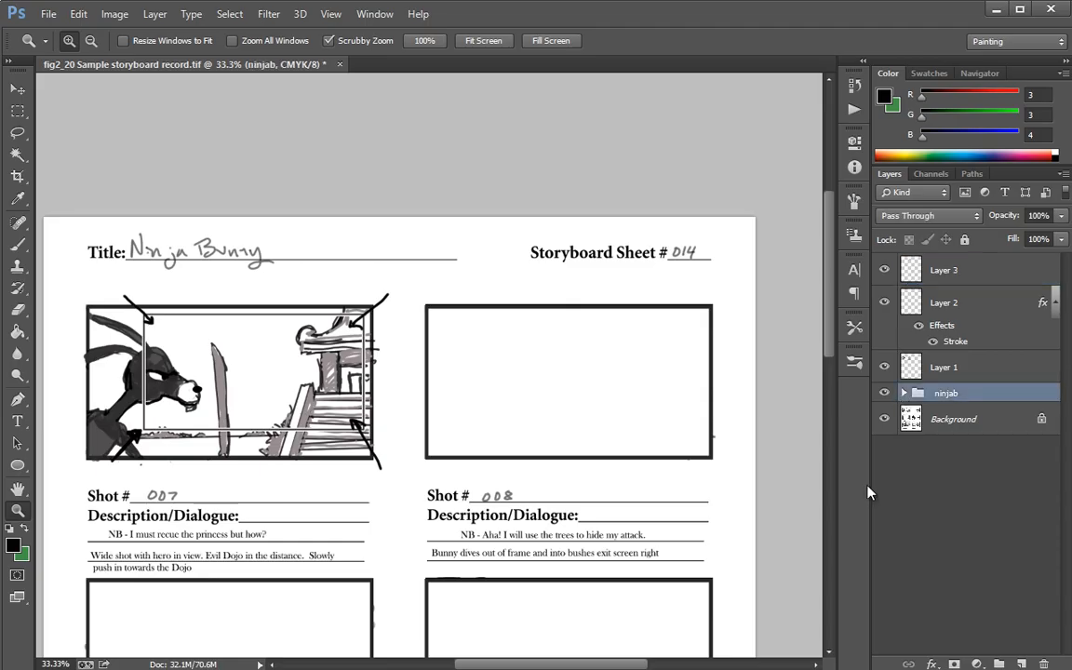
click(902, 393)
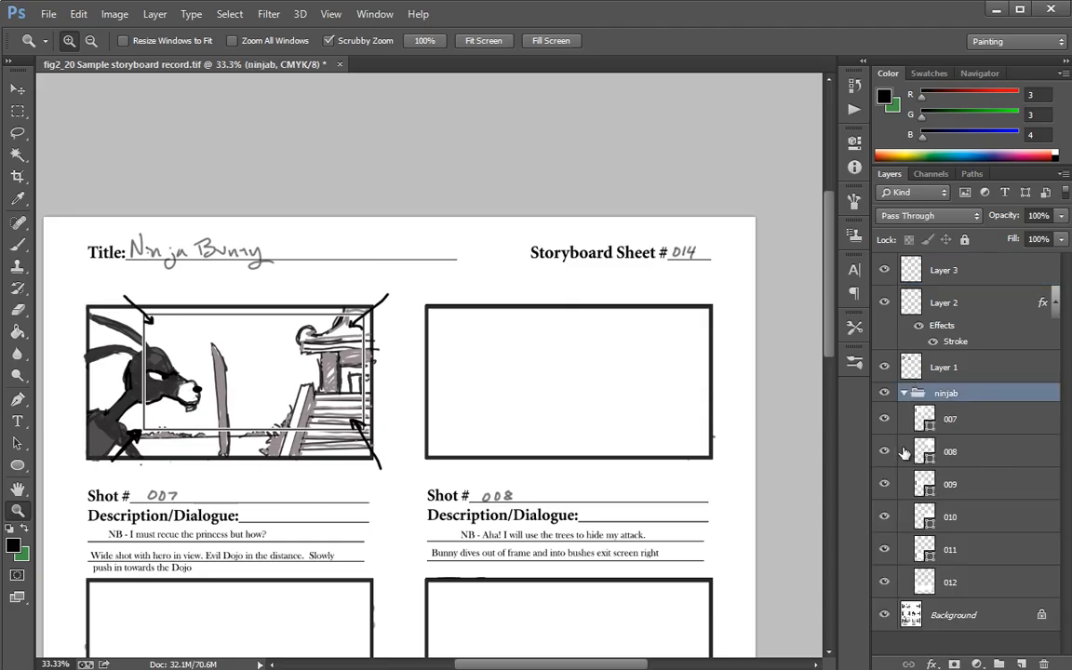
click(884, 420)
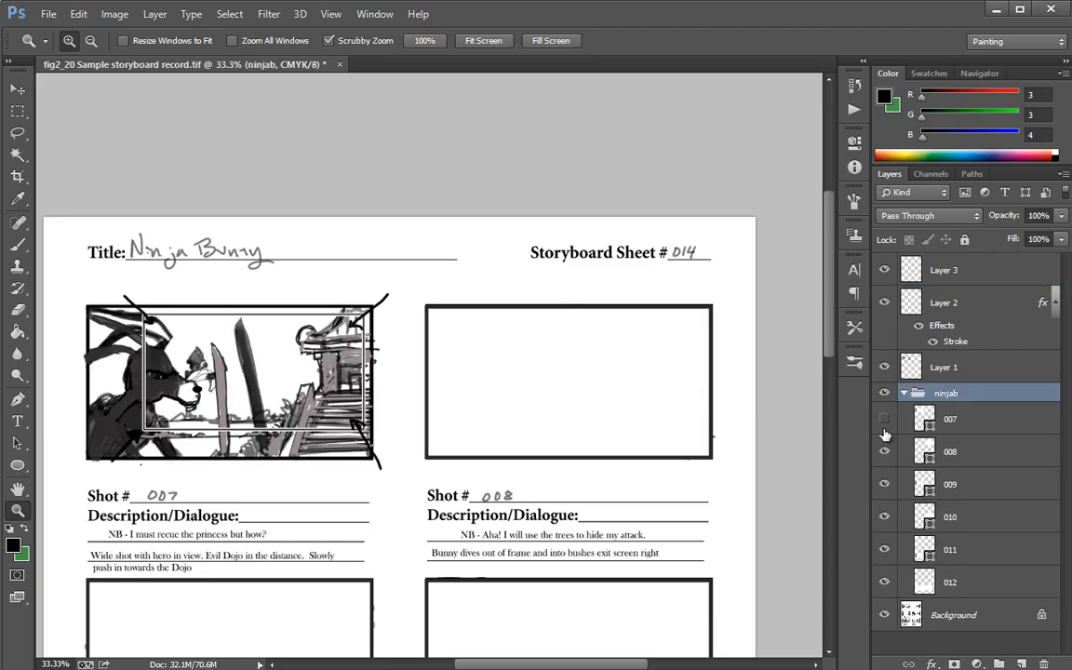
click(885, 422)
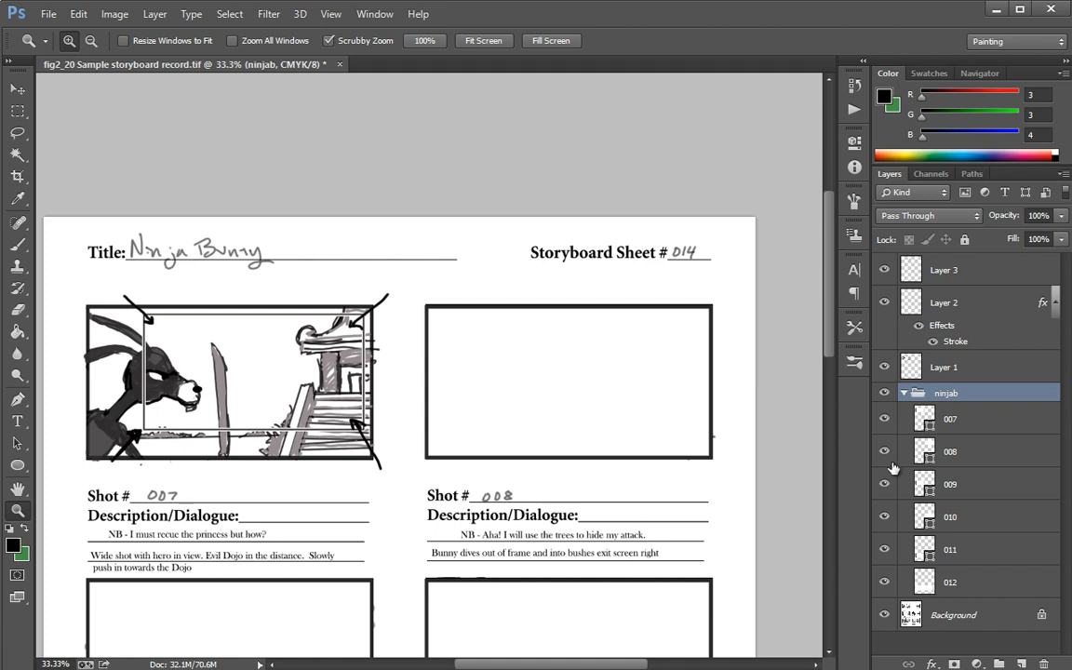
Step: Hide layers 008, 009, 010, 011 and 012 in the ninjab group to reveal the drawings in those shots
click(885, 453)
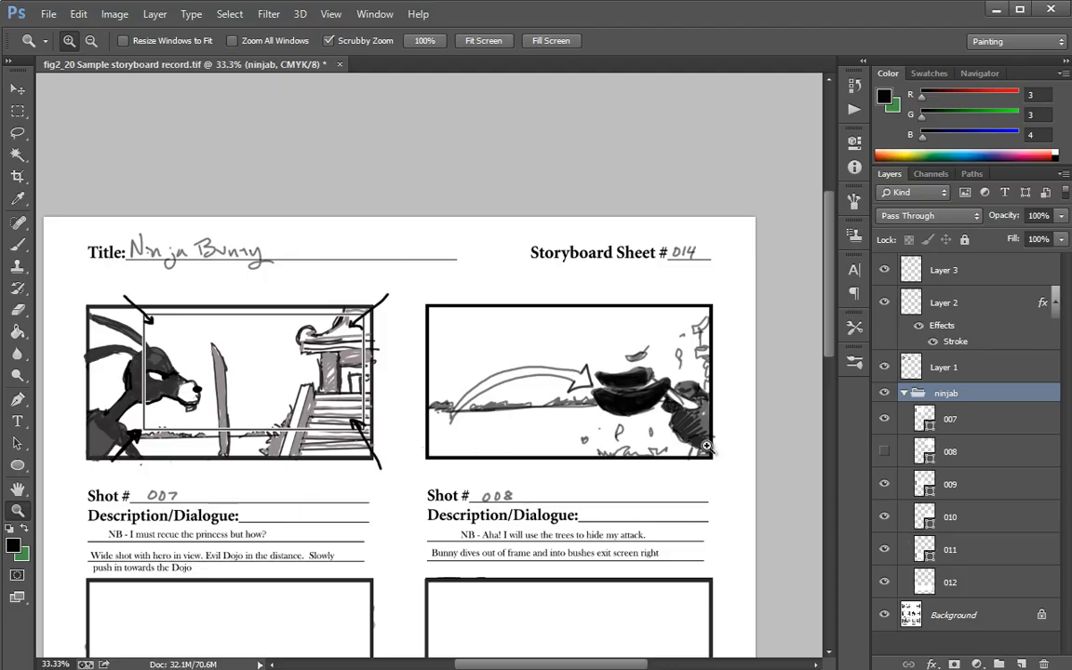
scroll(754, 349, down, 4)
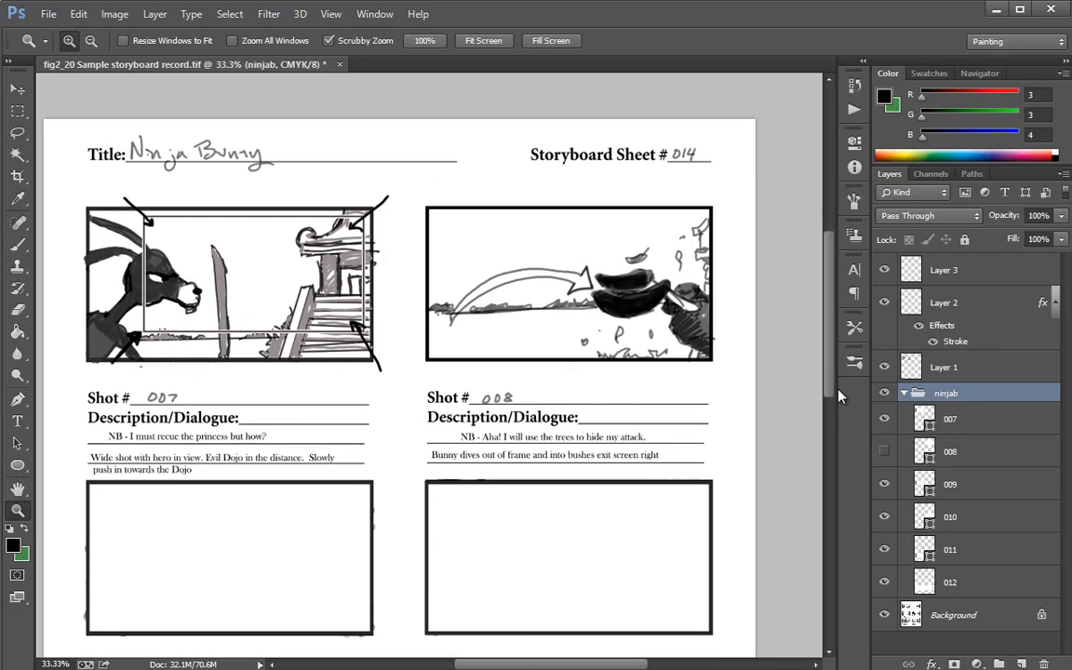
click(883, 486)
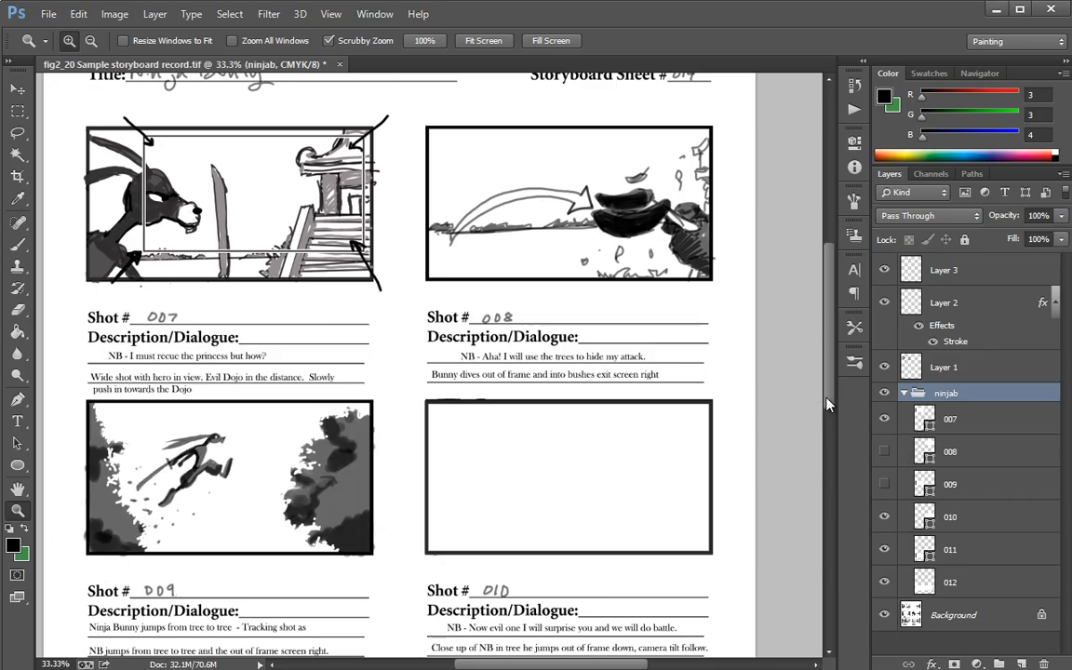
scroll(826, 402, down, 1)
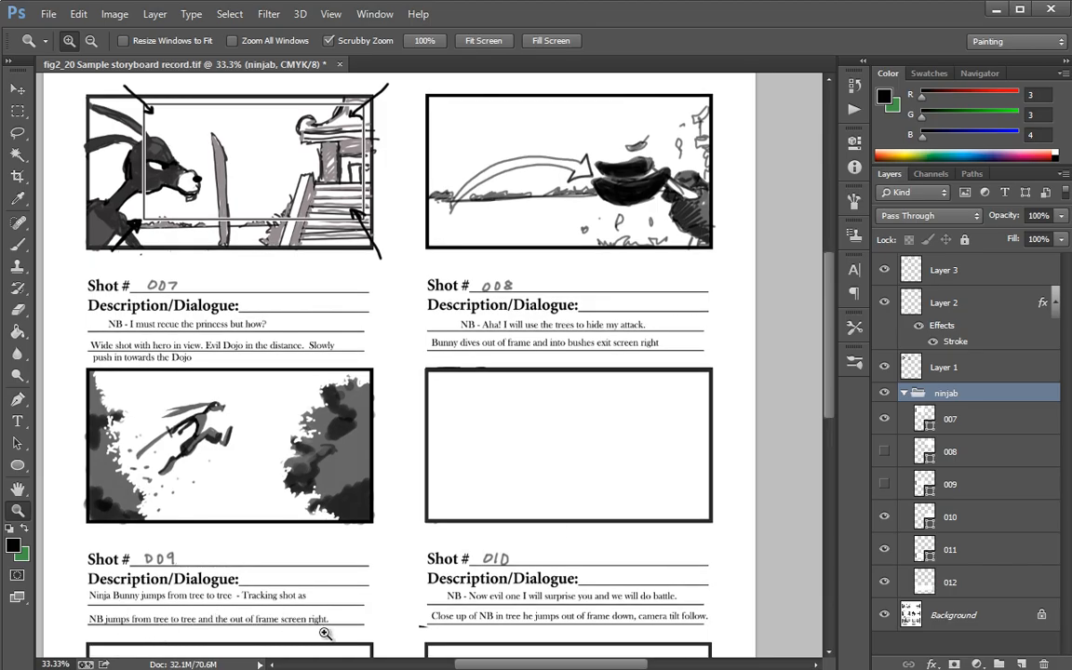
click(885, 446)
click(885, 516)
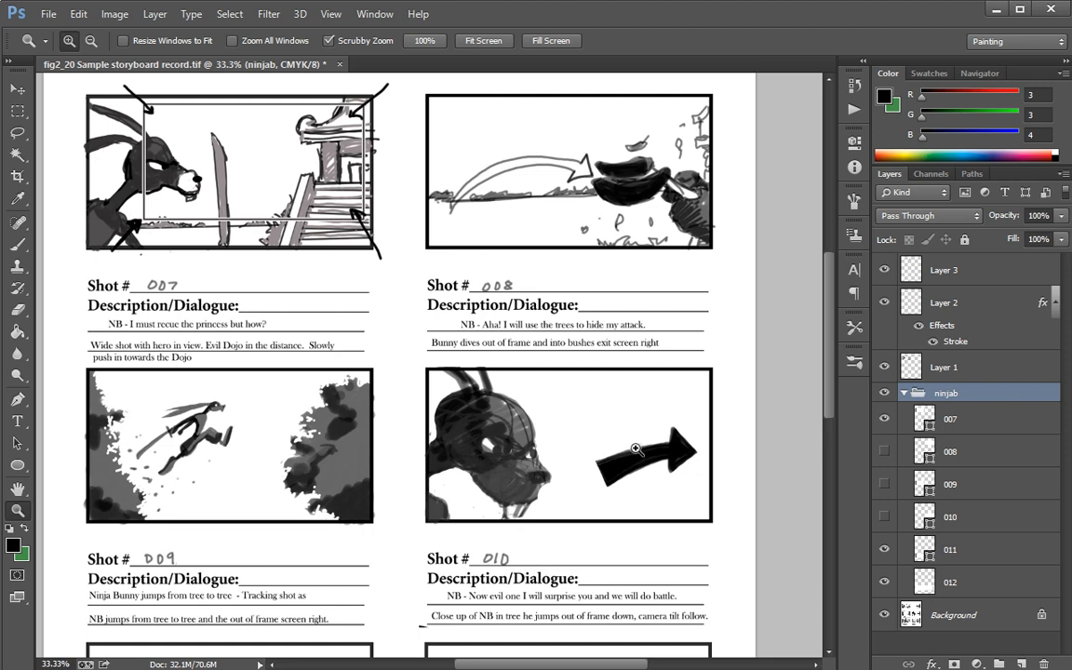
drag(826, 394, 833, 450)
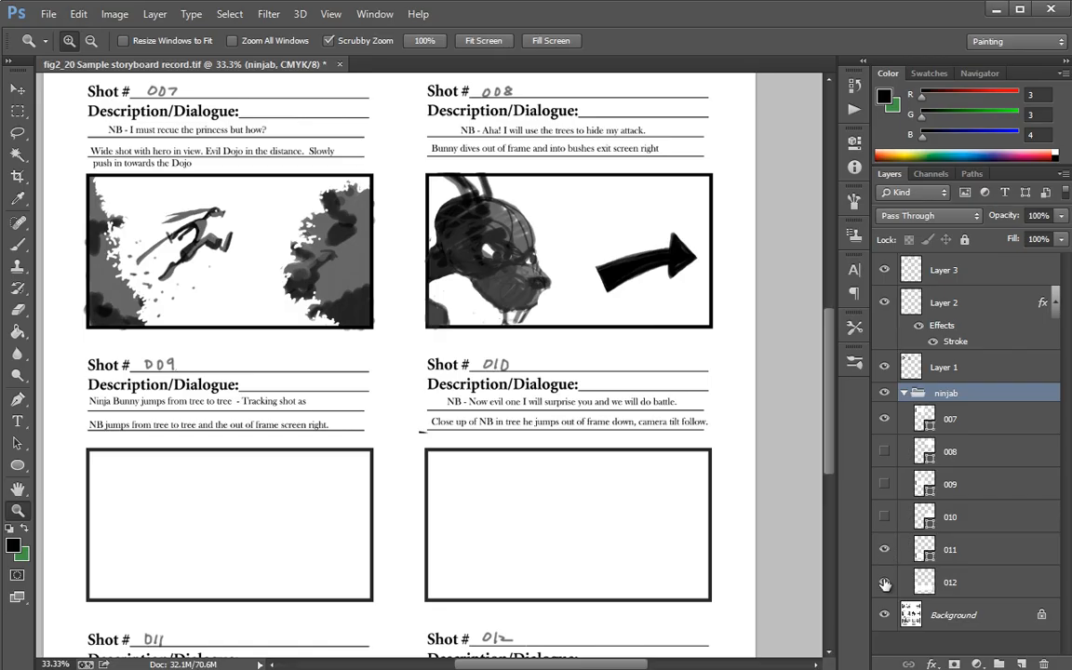
click(884, 583)
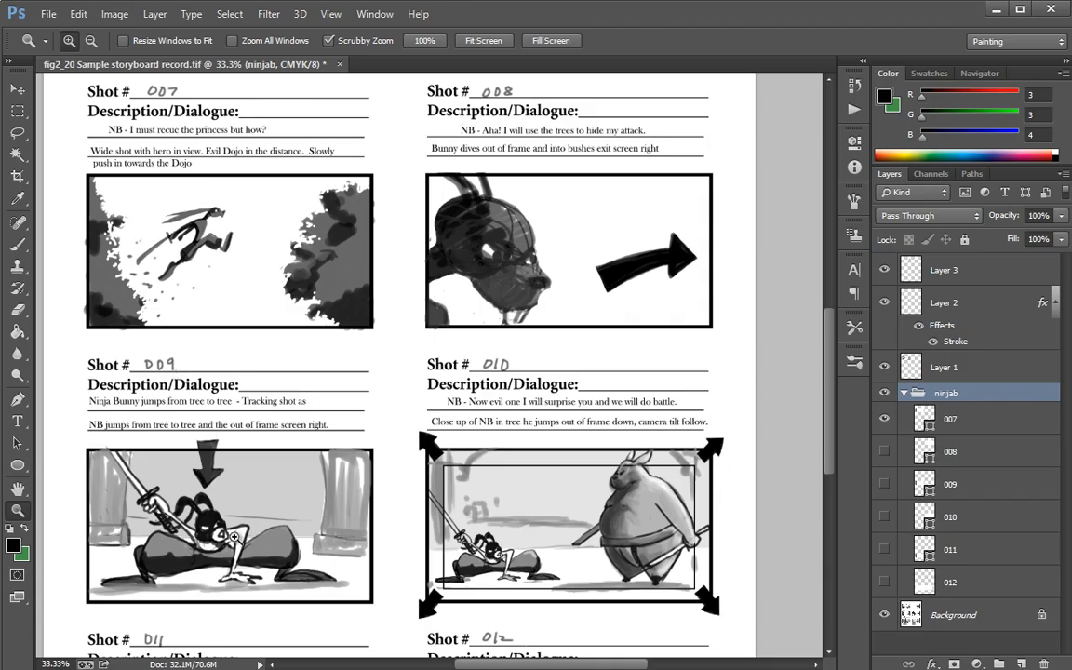
Step: Examine the drawings and descriptions of shots 011 and 012, and fit the whole storyboard sheet on screen
scroll(234, 538, down, 3)
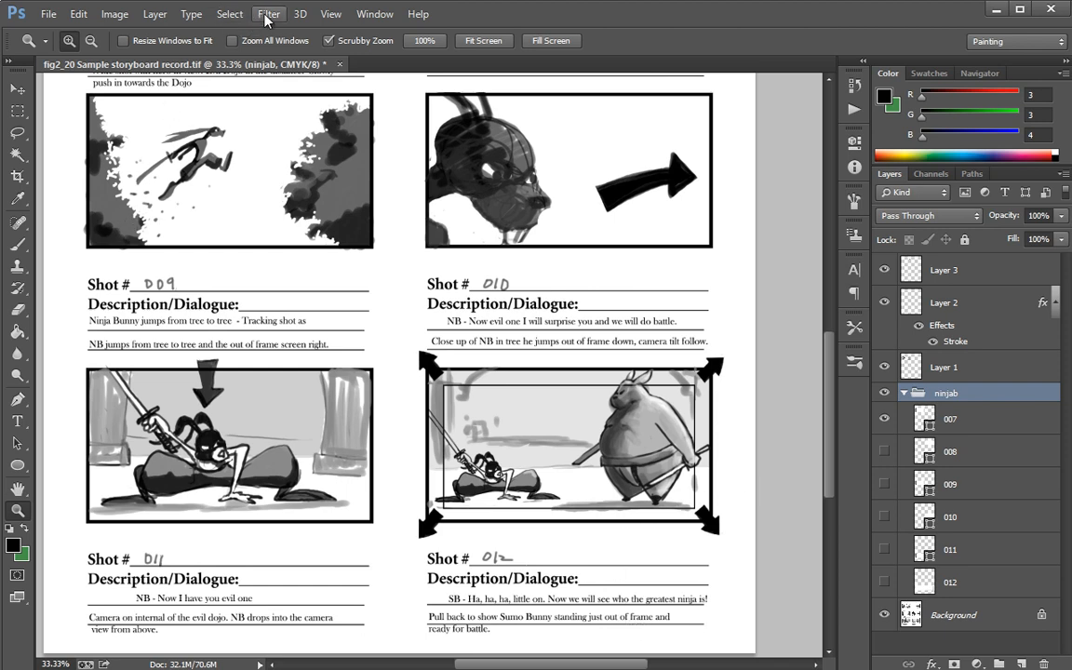
click(330, 13)
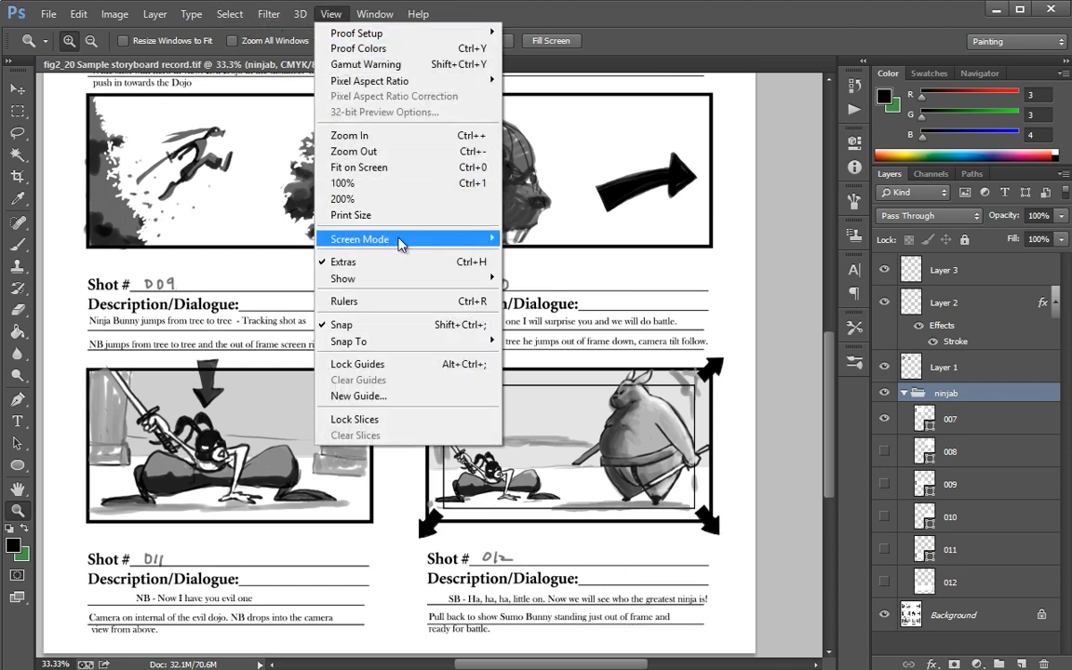
click(382, 168)
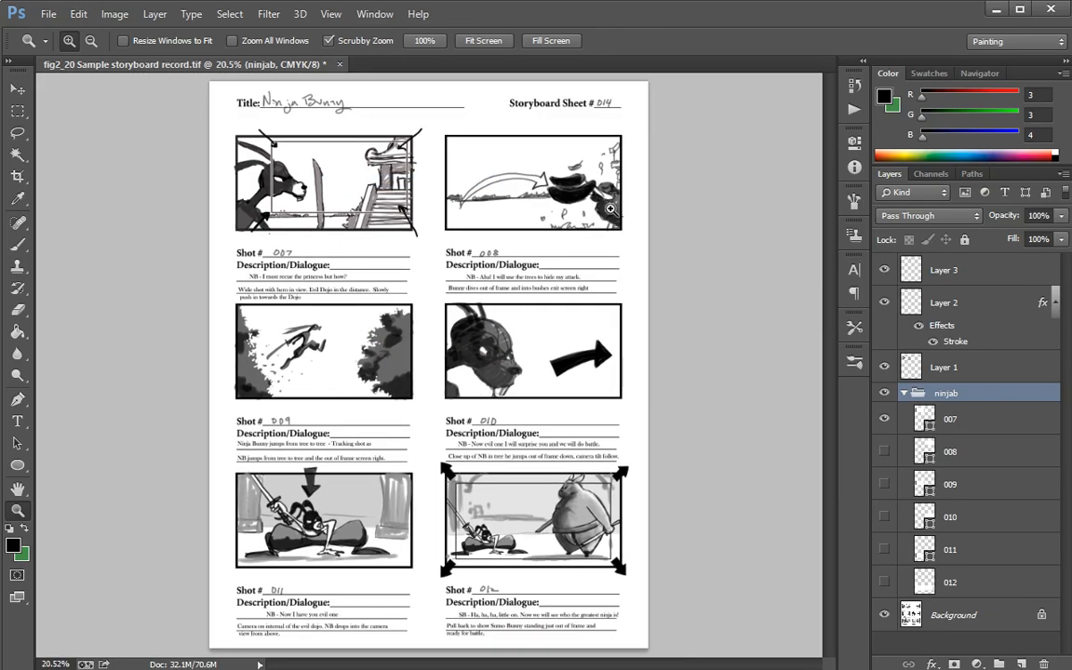